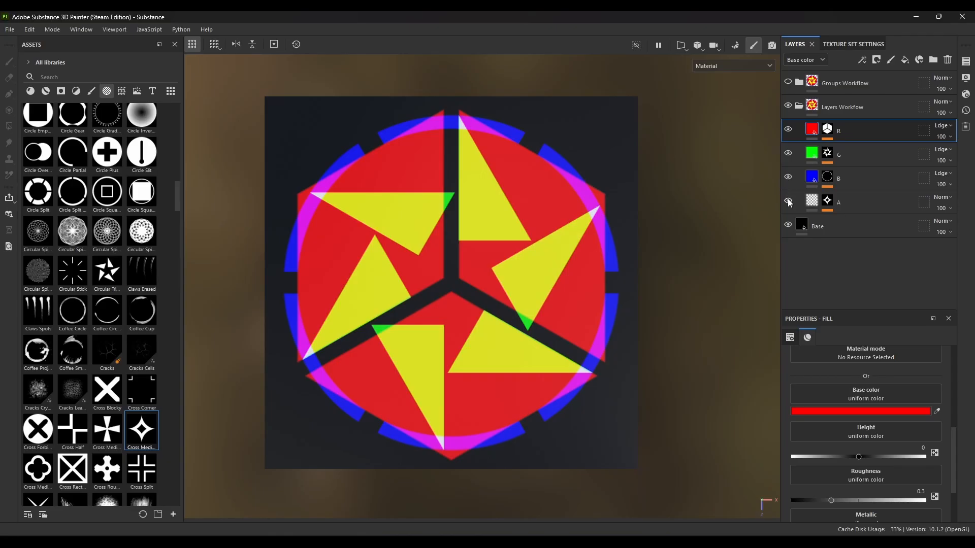
# Make layer A visible and inspect layer R's base color values
pyautogui.click(789, 202)
pyautogui.click(869, 411)
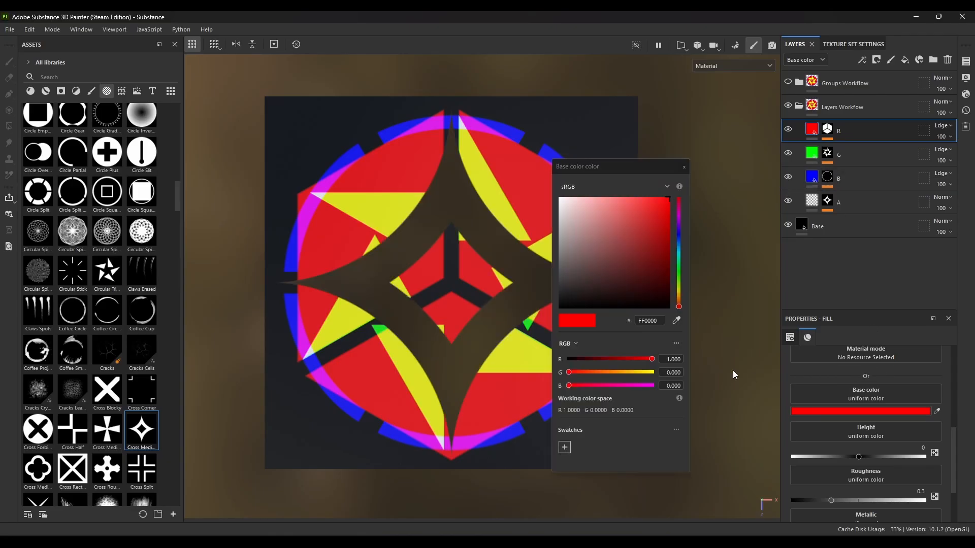
pyautogui.click(684, 167)
# Duplicate layer R and set the copy's base color to yellow, FFFF00
pyautogui.hotkey('ctrl', 'd')
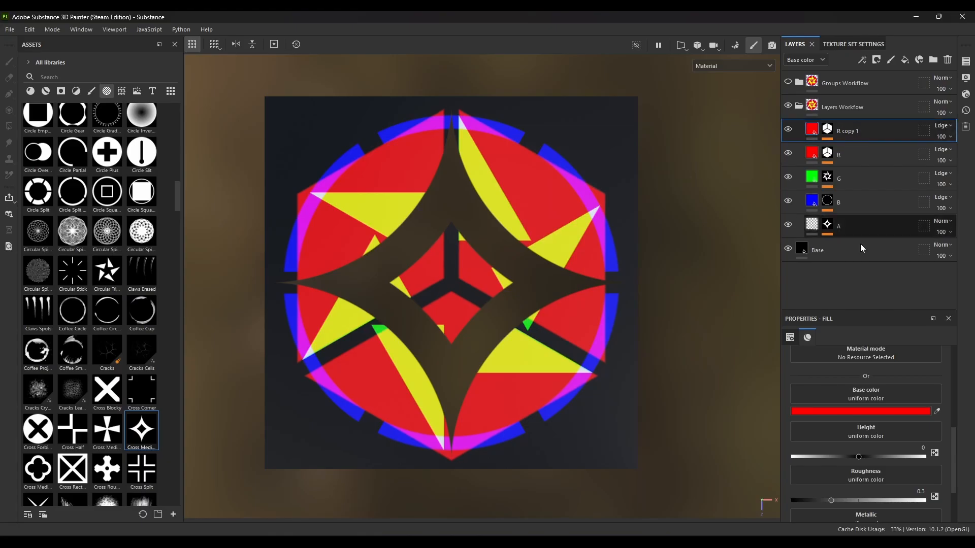
pyautogui.click(866, 410)
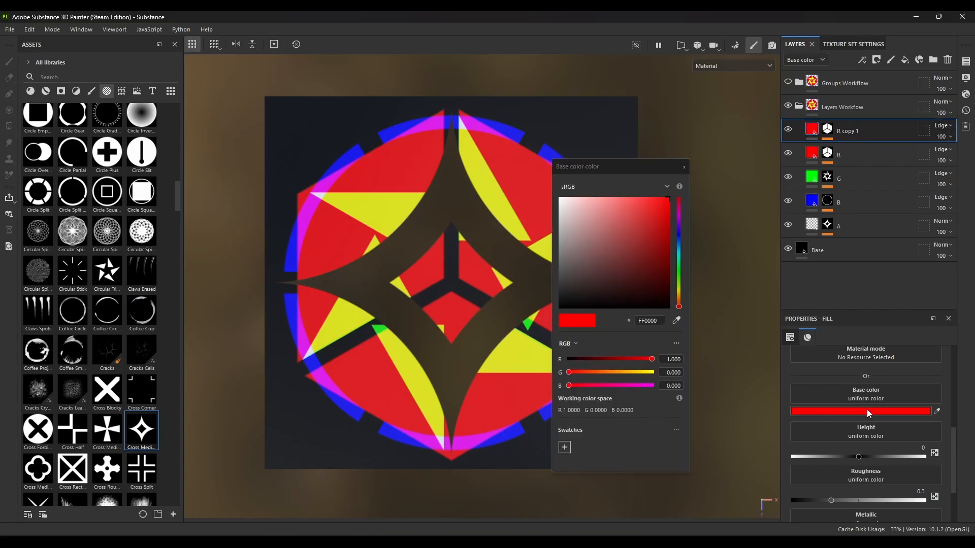
pyautogui.moveTo(583, 373); pyautogui.dragTo(669, 372)
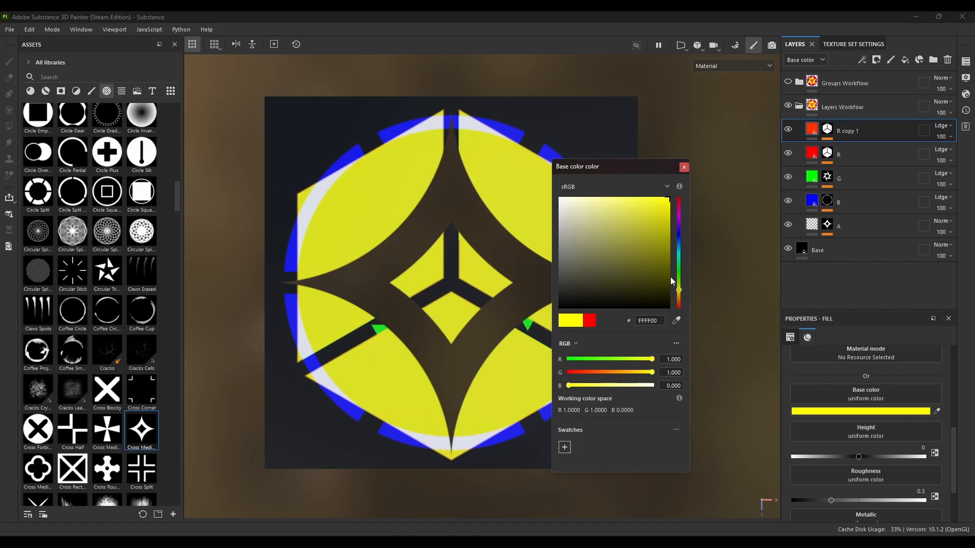
pyautogui.click(684, 167)
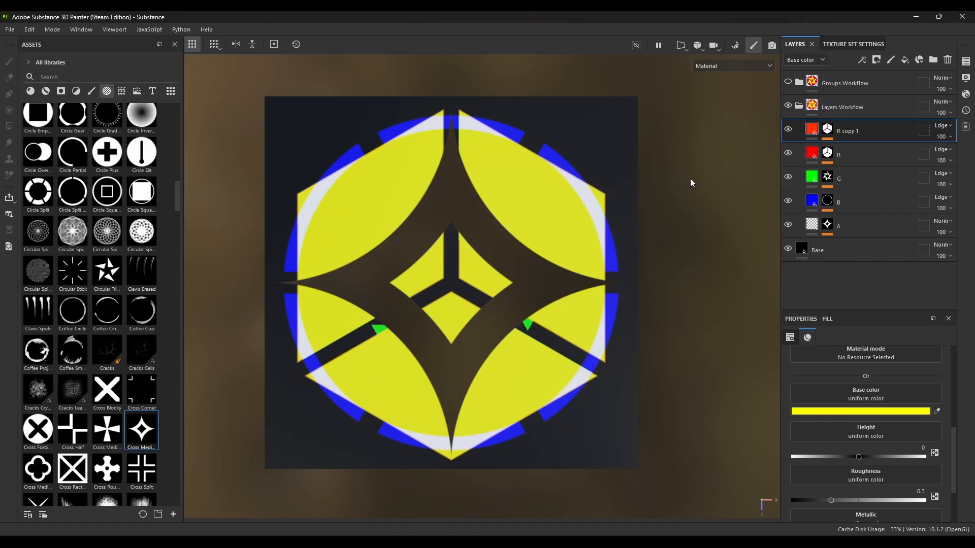
# Select the Base layer and toggle its visibility off and on to compare the result
pyautogui.click(812, 249)
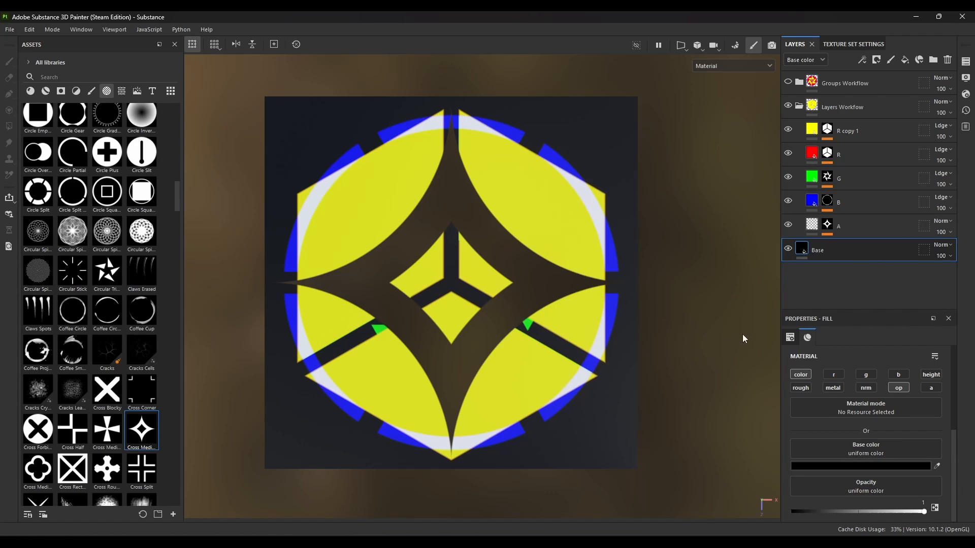
pyautogui.click(787, 248)
pyautogui.click(788, 248)
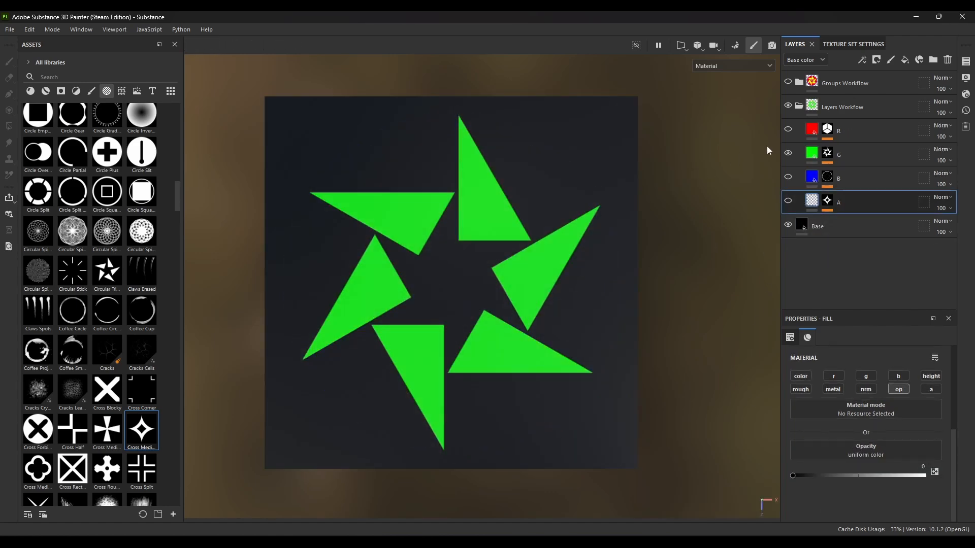
# Make layer R visible above layer G and briefly preview layer B beneath them
pyautogui.click(943, 126)
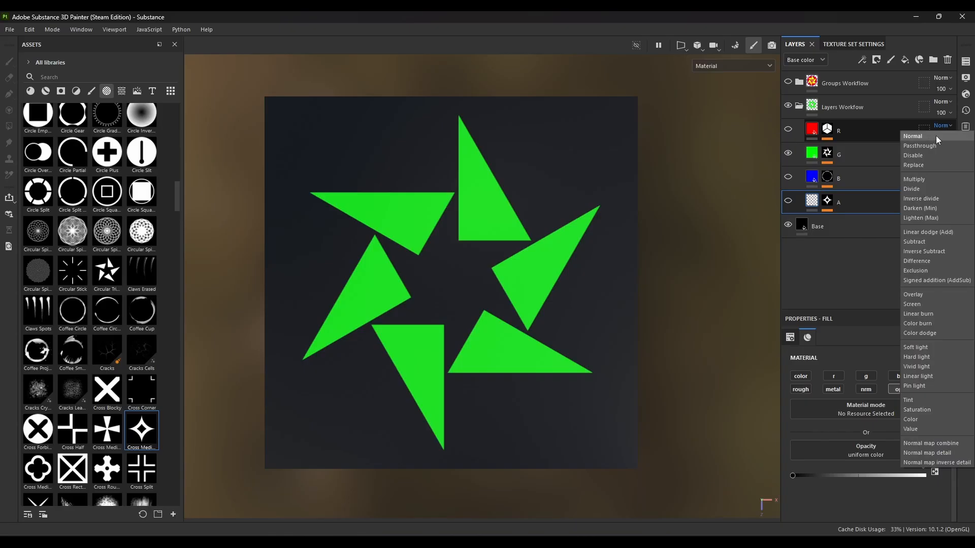
pyautogui.click(944, 125)
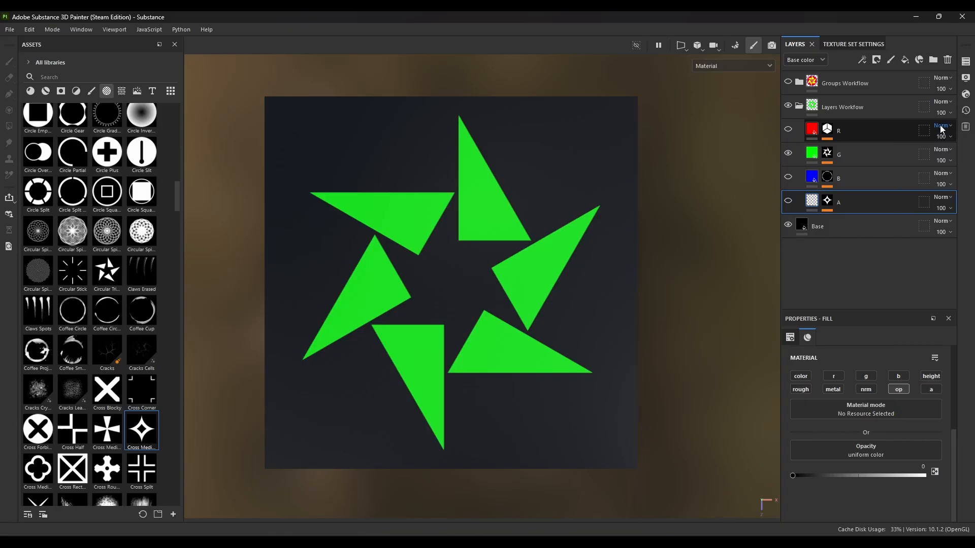
pyautogui.click(789, 130)
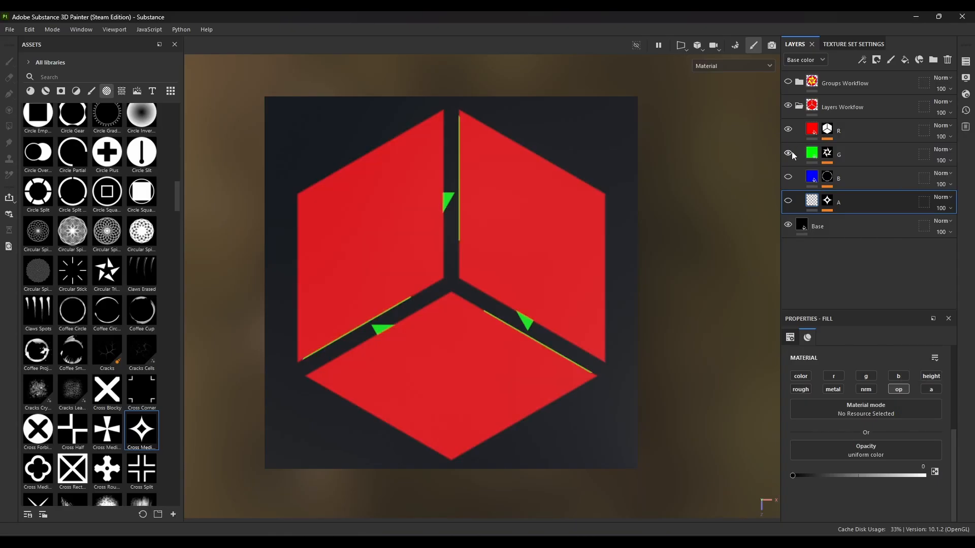
pyautogui.click(788, 178)
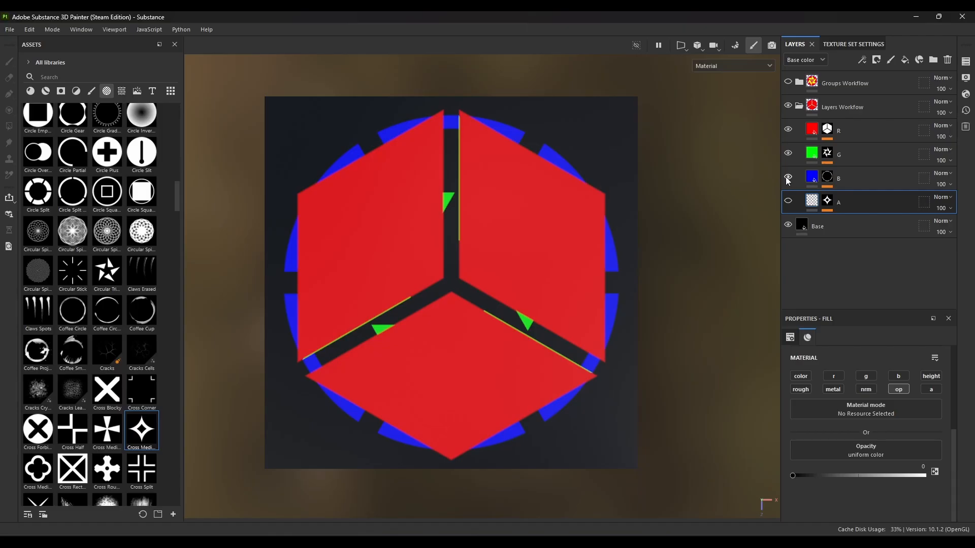
pyautogui.click(788, 179)
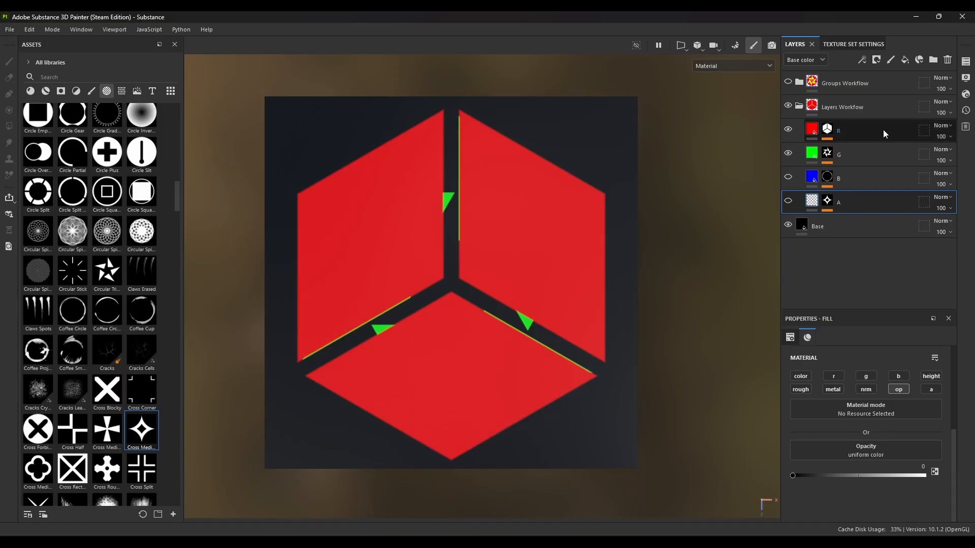
# Cycle layer R through blend modes such as Divide, Linear dodge and Inverse Subtract to compare their overlap with layer G
pyautogui.click(917, 131)
pyautogui.click(948, 126)
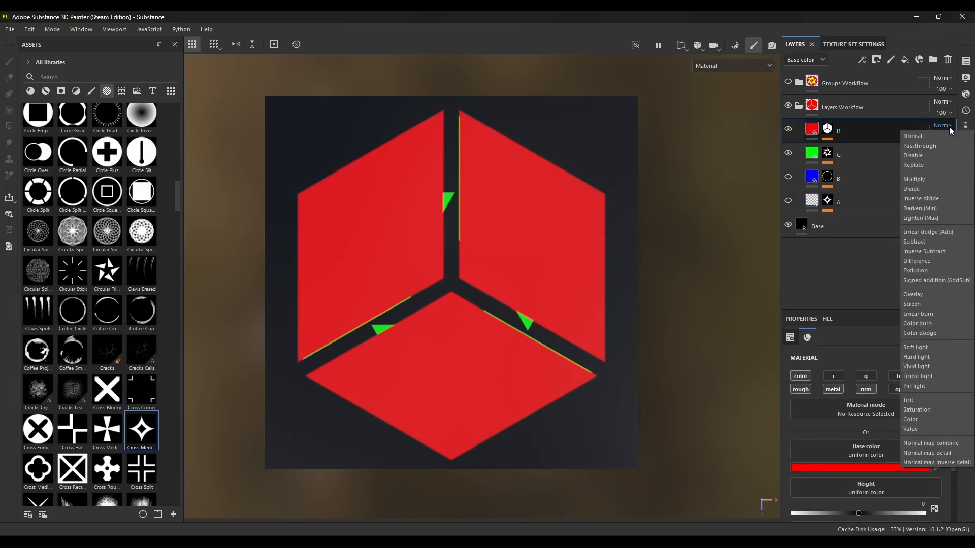
pyautogui.click(950, 128)
pyautogui.scroll(-4, 951, 131)
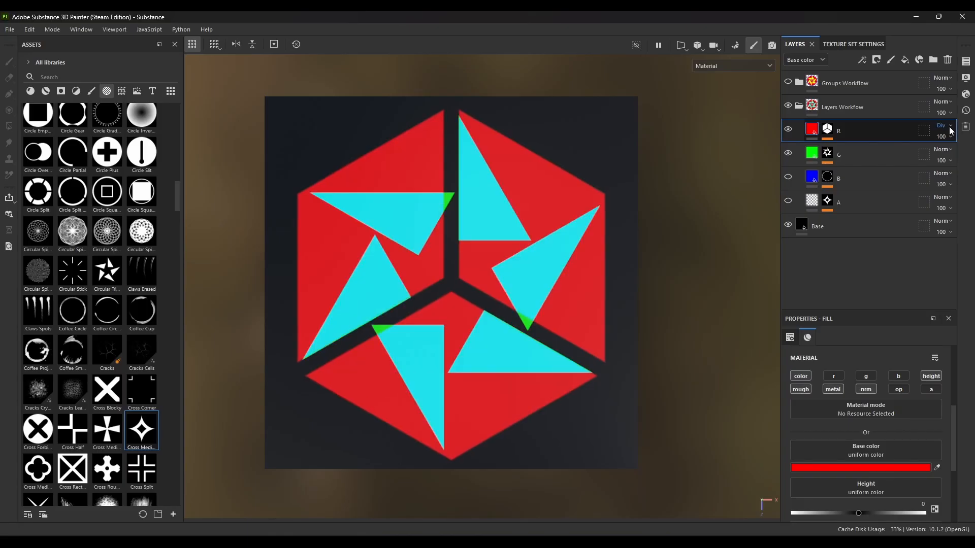
pyautogui.scroll(-3, 951, 131)
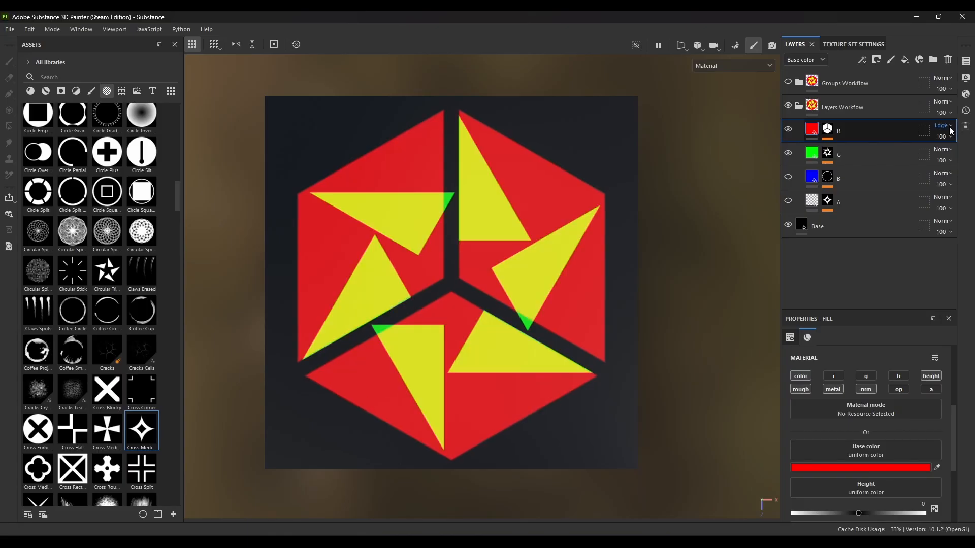
pyautogui.scroll(-2, 951, 131)
pyautogui.click(948, 126)
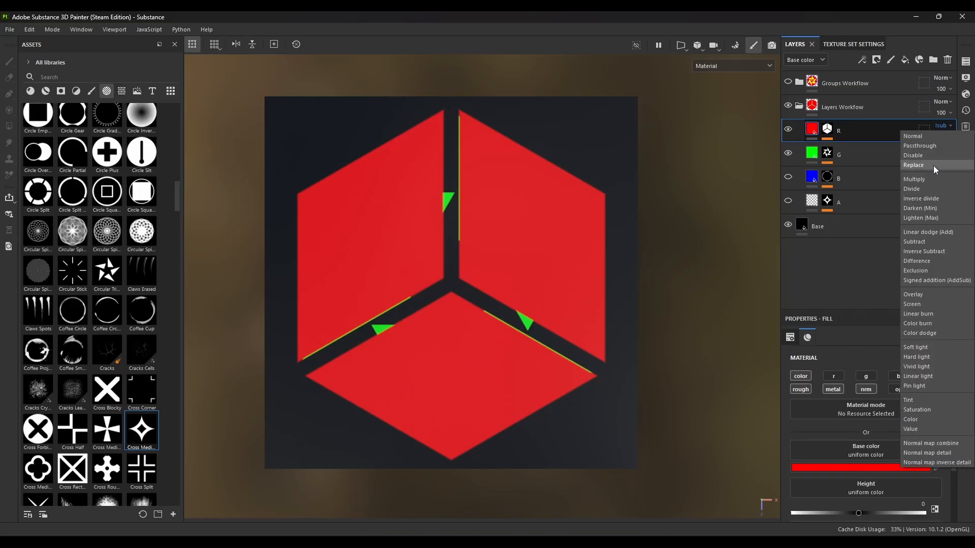
# Try raising the green component of layer R's base color
pyautogui.click(826, 469)
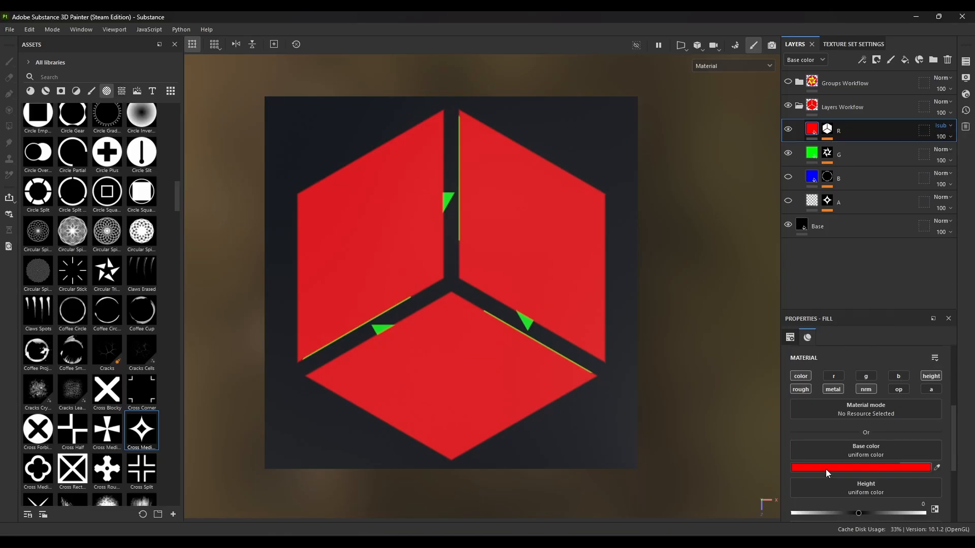
pyautogui.moveTo(634, 372); pyautogui.dragTo(670, 372)
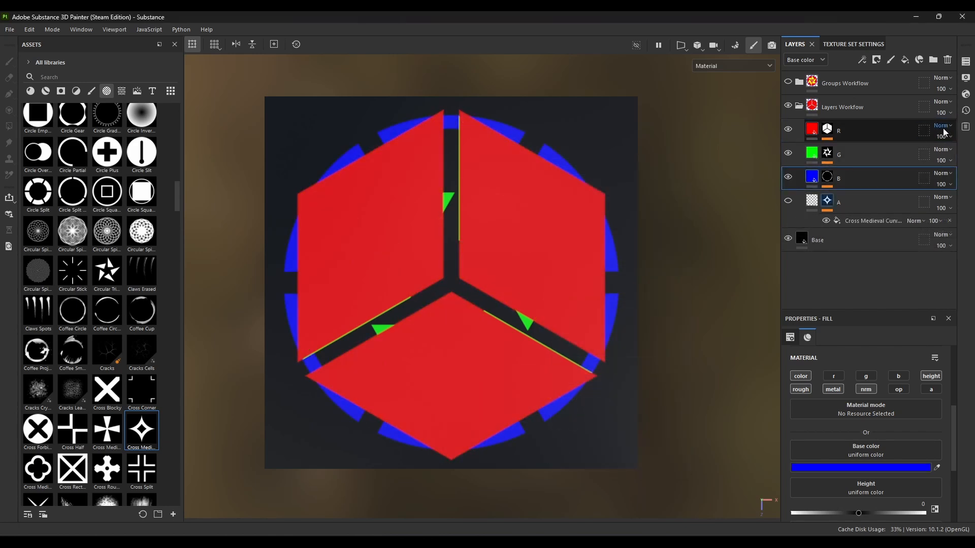
# Set the blend mode of layers R, G and B to Linear dodge (Add)
pyautogui.click(945, 125)
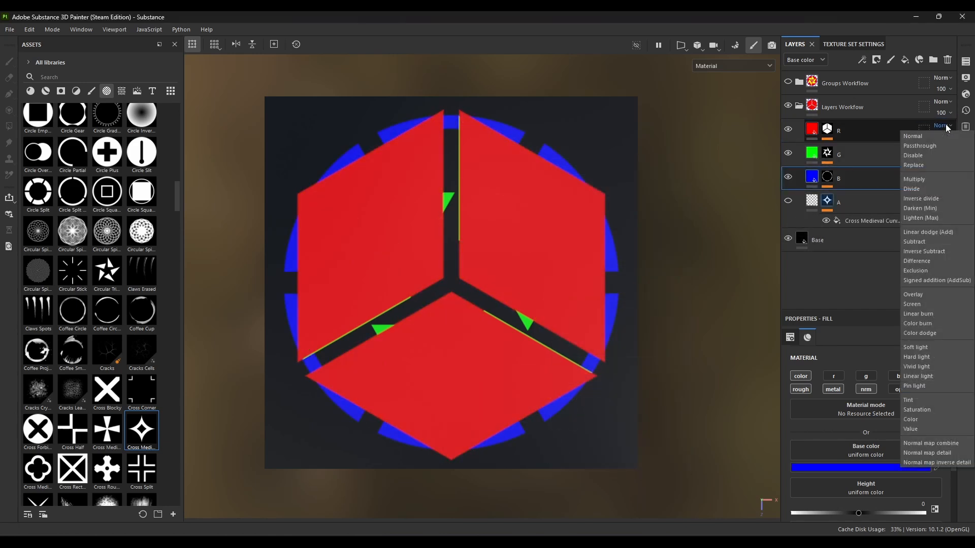
pyautogui.click(961, 238)
pyautogui.click(943, 149)
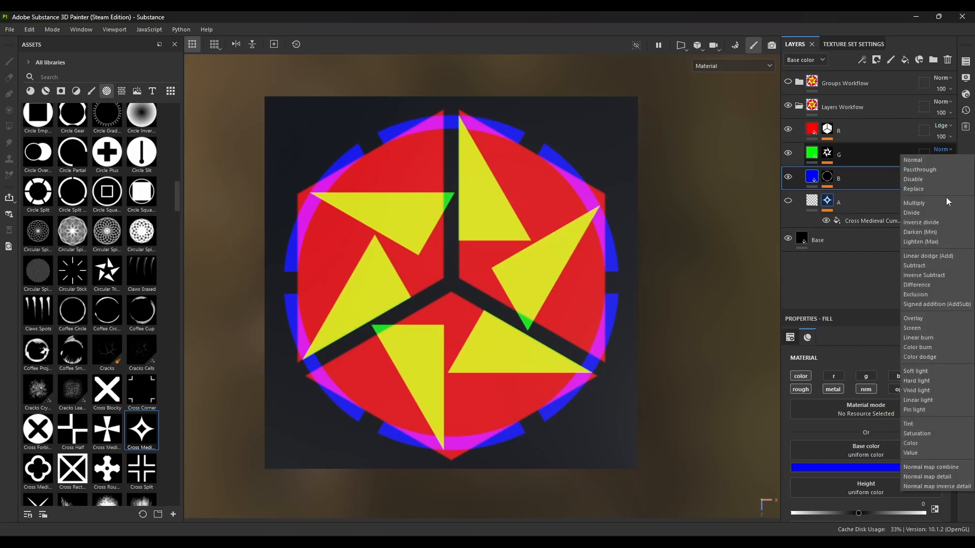
pyautogui.click(954, 255)
pyautogui.click(941, 173)
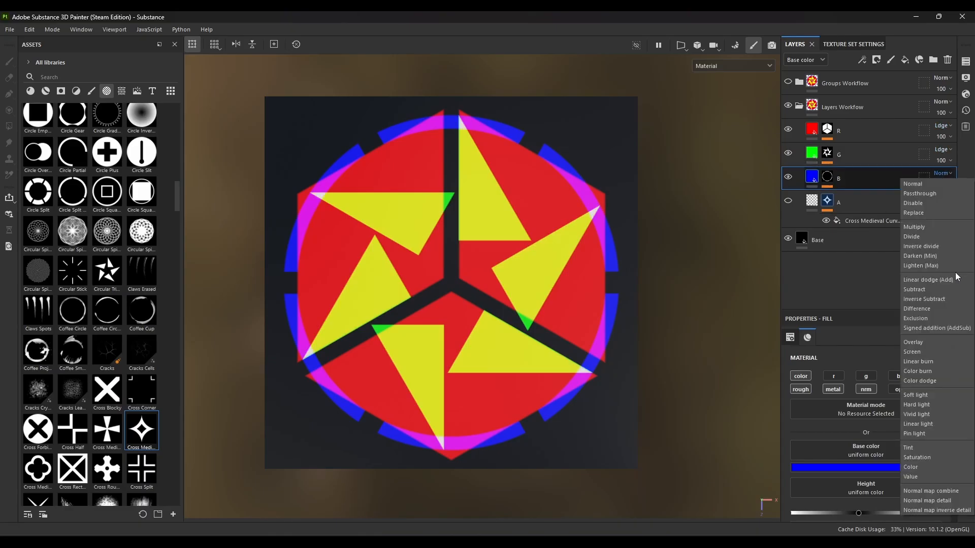
pyautogui.click(940, 281)
# Try painting freehand curved strokes on the masks of layers R and B with the size 10 brush
pyautogui.click(828, 138)
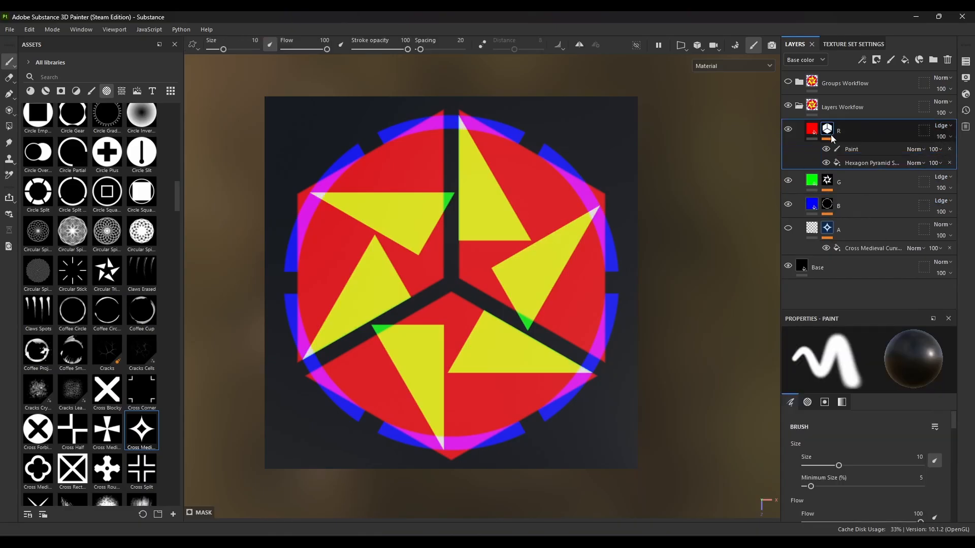
pyautogui.moveTo(533, 155)
pyautogui.mouseDown()
pyautogui.moveTo(530, 320)
pyautogui.moveTo(377, 309)
pyautogui.moveTo(439, 177)
pyautogui.moveTo(485, 169)
pyautogui.mouseUp()
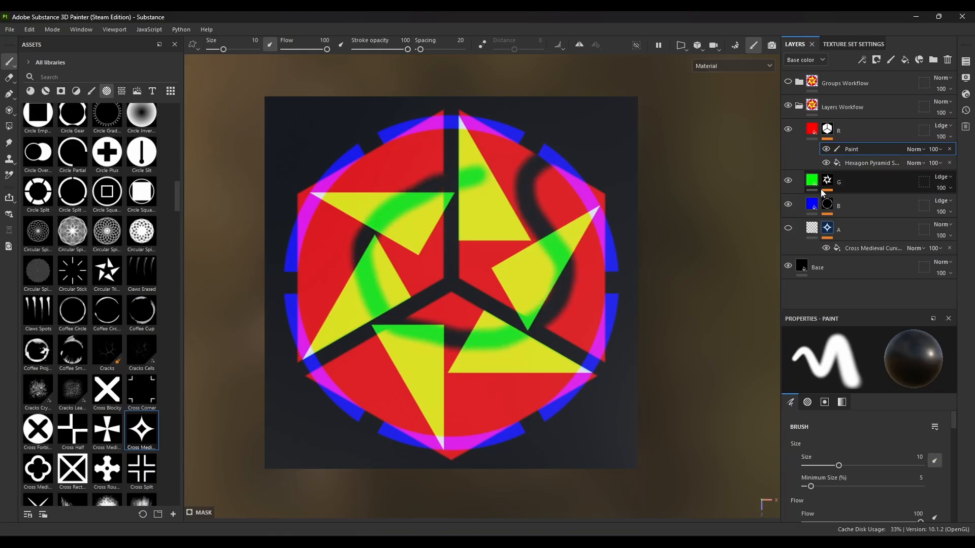
pyautogui.click(827, 204)
pyautogui.click(848, 224)
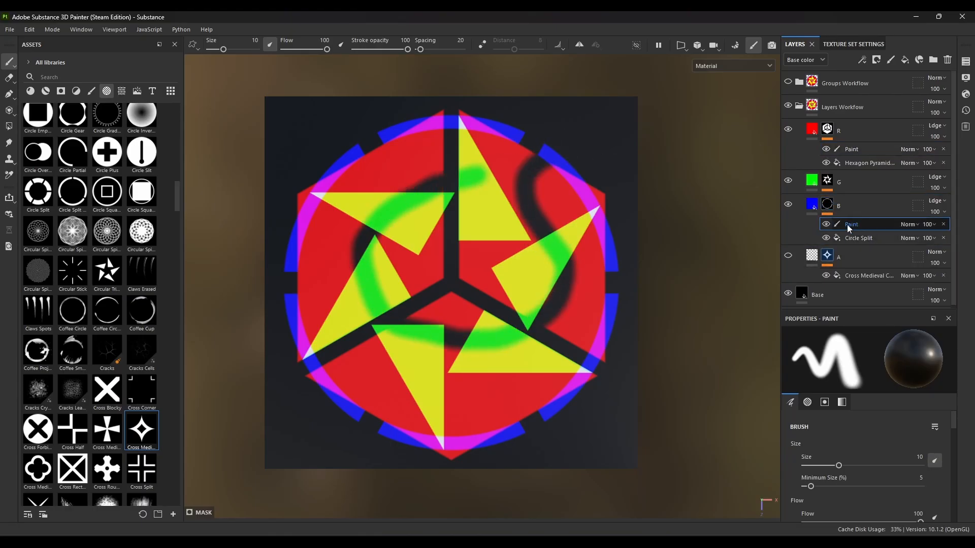
pyautogui.moveTo(570, 192)
pyautogui.mouseDown()
pyautogui.moveTo(495, 219)
pyautogui.moveTo(465, 356)
pyautogui.moveTo(404, 391)
pyautogui.moveTo(421, 210)
pyautogui.moveTo(375, 150)
pyautogui.moveTo(305, 269)
pyautogui.mouseUp()
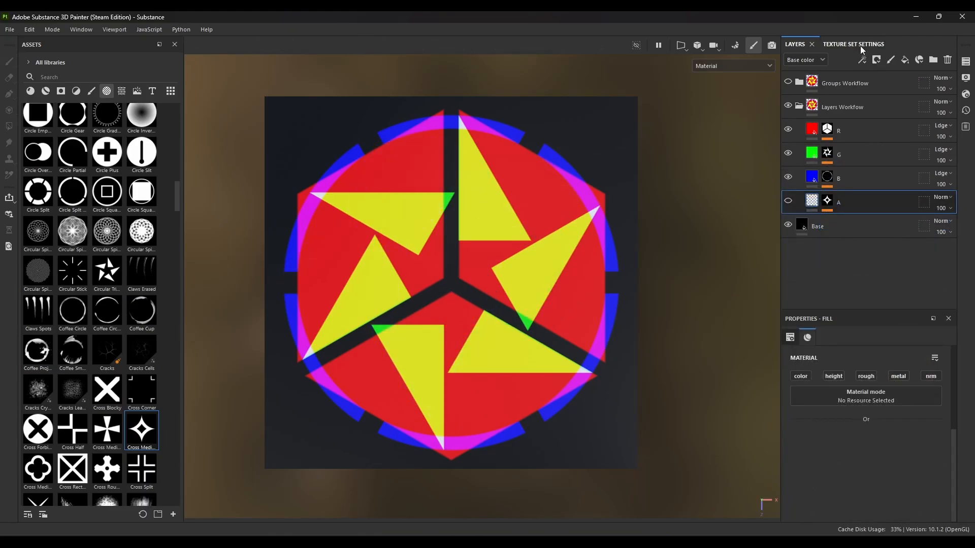
# Add an Opacity channel to the texture set from the channels unsupported by the shader
pyautogui.click(860, 45)
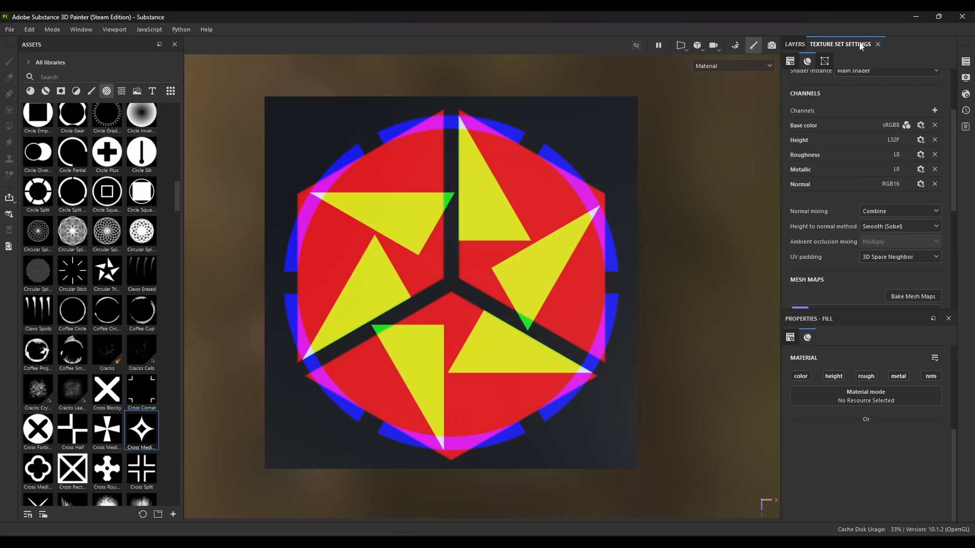
pyautogui.click(935, 110)
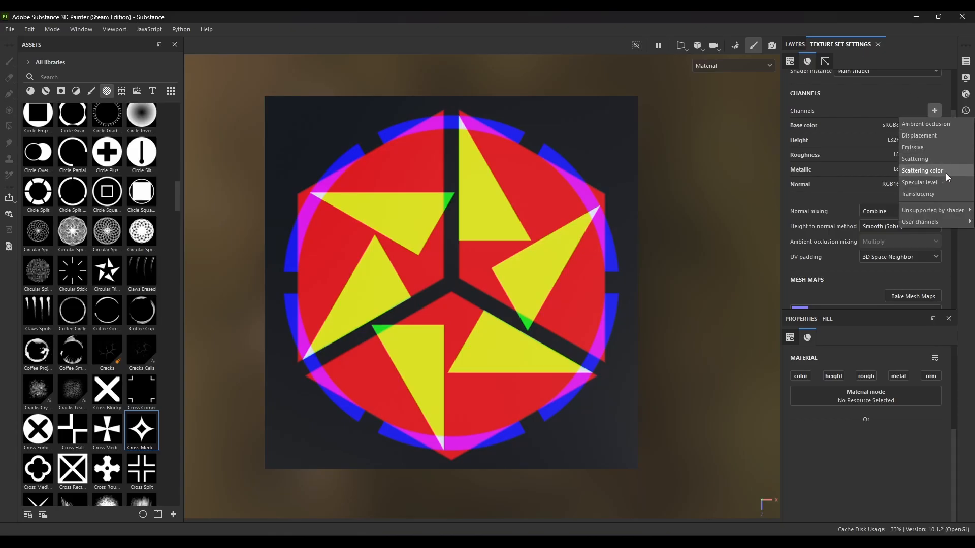
pyautogui.moveTo(932, 210)
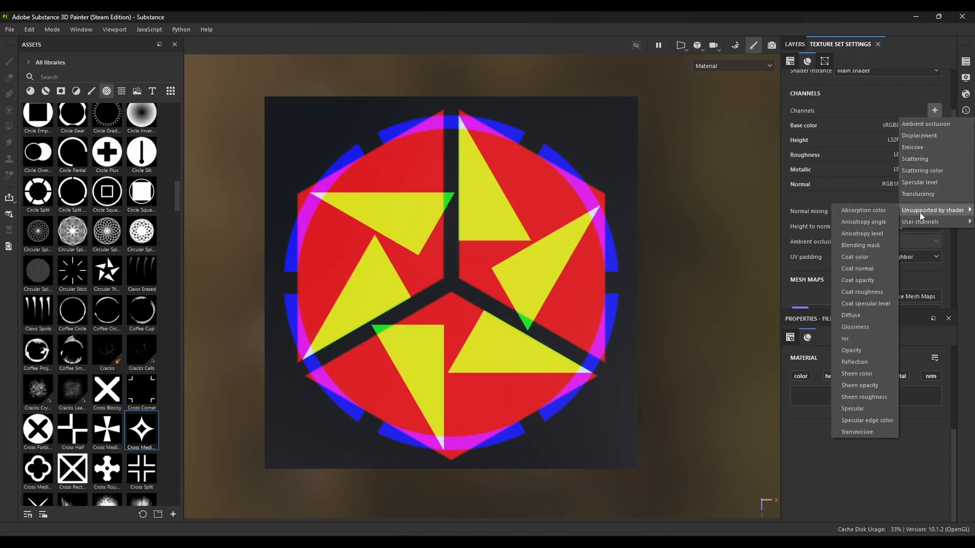
pyautogui.click(871, 350)
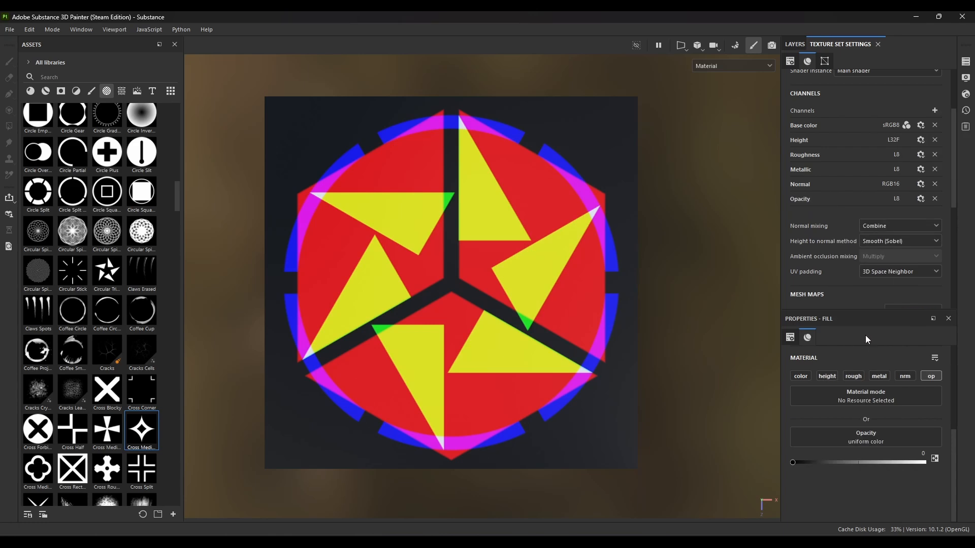
# Remove the Normal, Metallic, Roughness and Height channels from the texture set
pyautogui.click(936, 184)
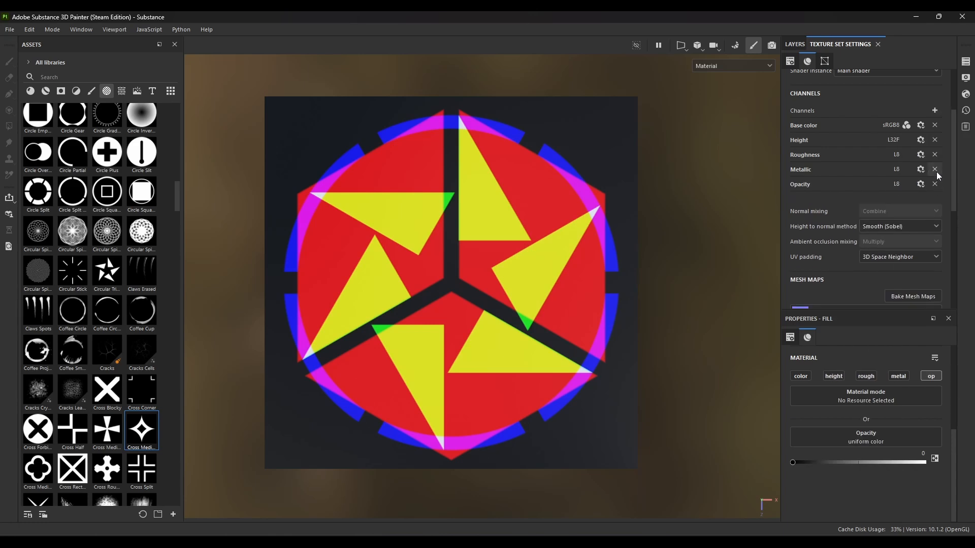
pyautogui.click(936, 170)
pyautogui.click(936, 155)
pyautogui.click(936, 140)
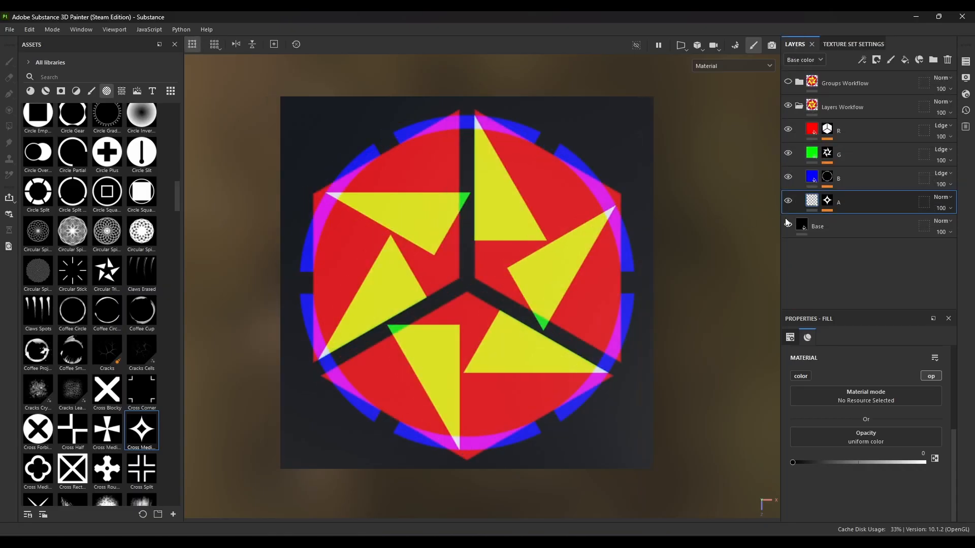
# View layer A's mask on its own, and return to the material view
pyautogui.keyDown('alt'); pyautogui.click(827, 201); pyautogui.keyUp('alt')
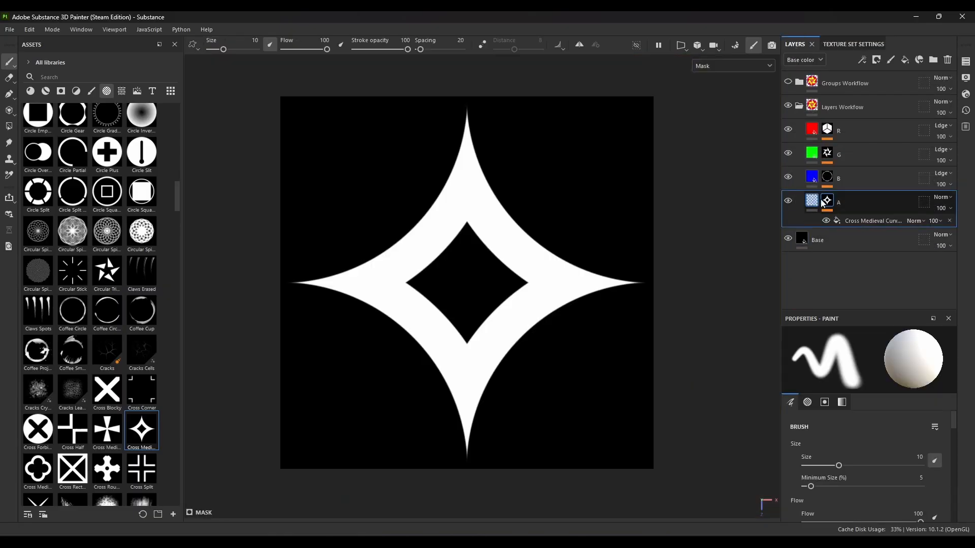
pyautogui.keyDown('alt'); pyautogui.click(828, 201); pyautogui.keyUp('alt')
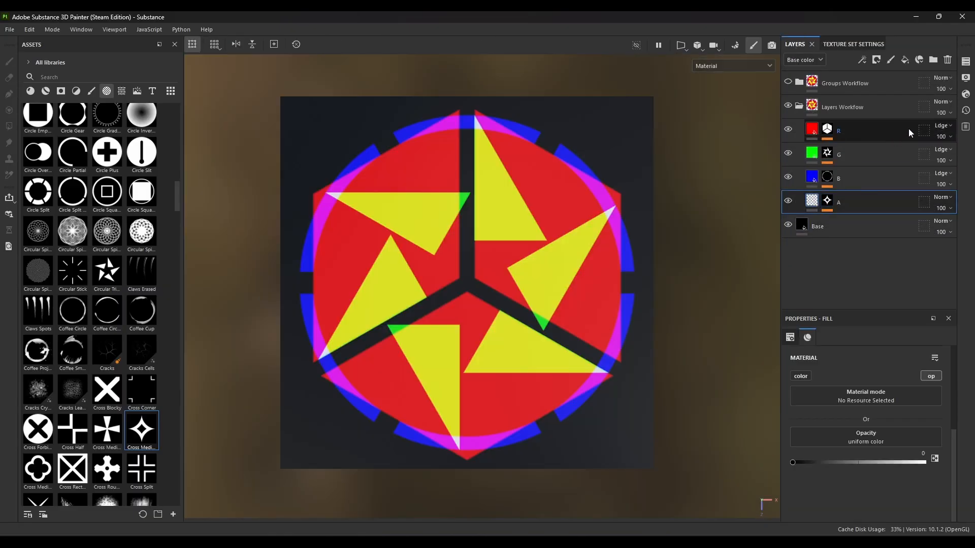
# Switch the main shader to pbr-metal-rough-with-alpha-blending so the opacity channel shows in the viewport
pyautogui.click(966, 95)
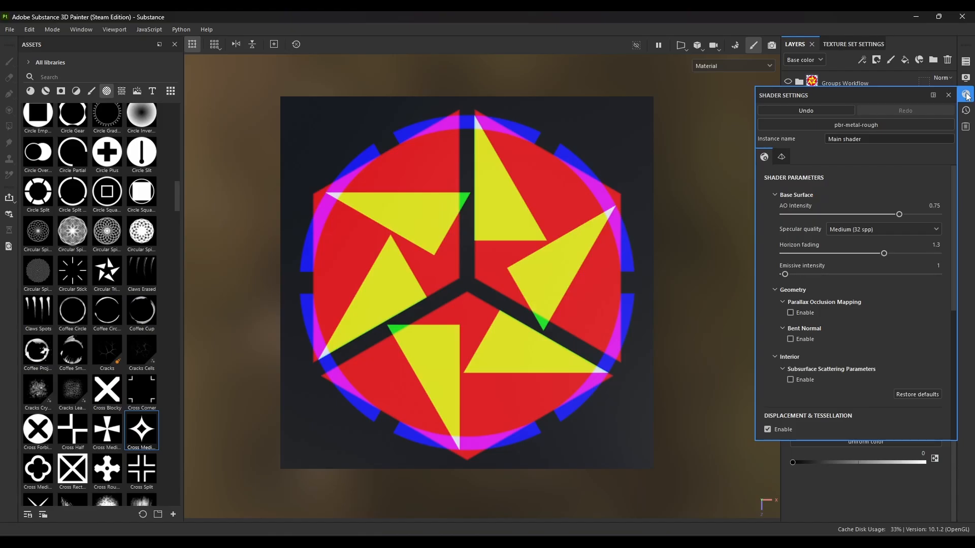
pyautogui.click(864, 125)
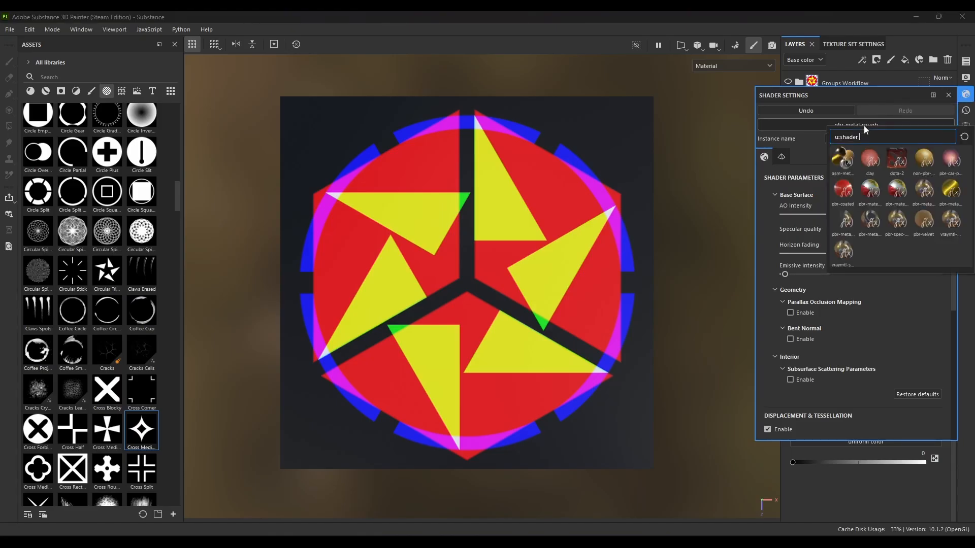
pyautogui.click(846, 222)
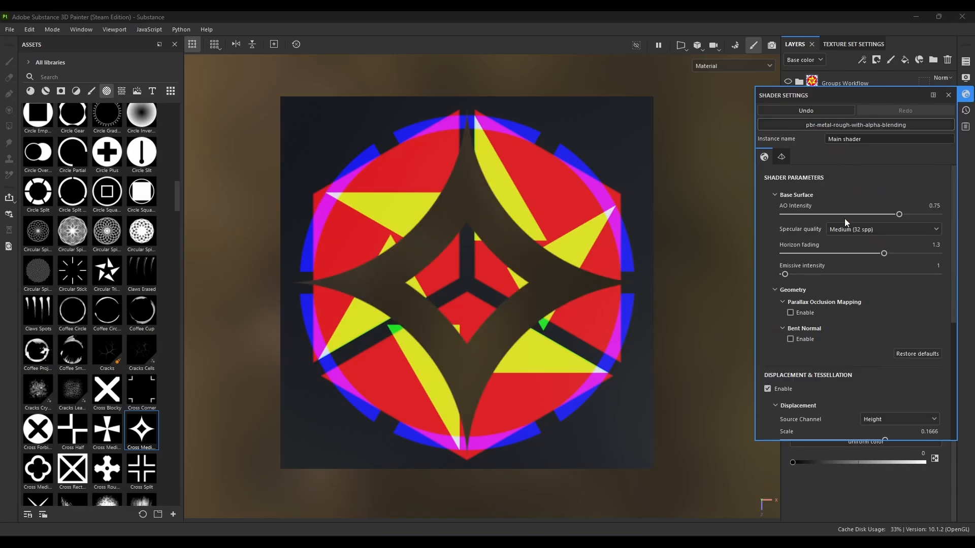
pyautogui.click(967, 97)
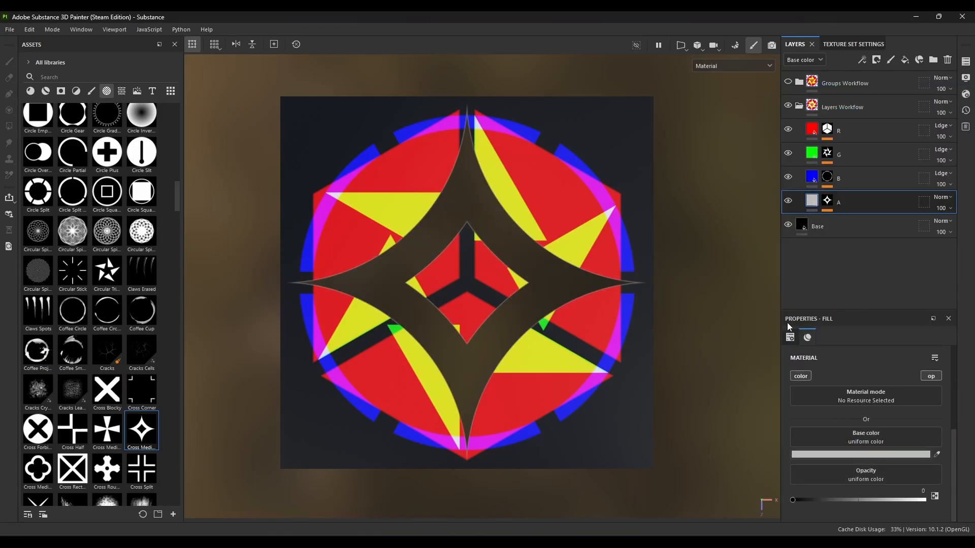
# Turn off the base color of layer A's fill, and try intermediate opacity values on layers A and Base
pyautogui.click(801, 376)
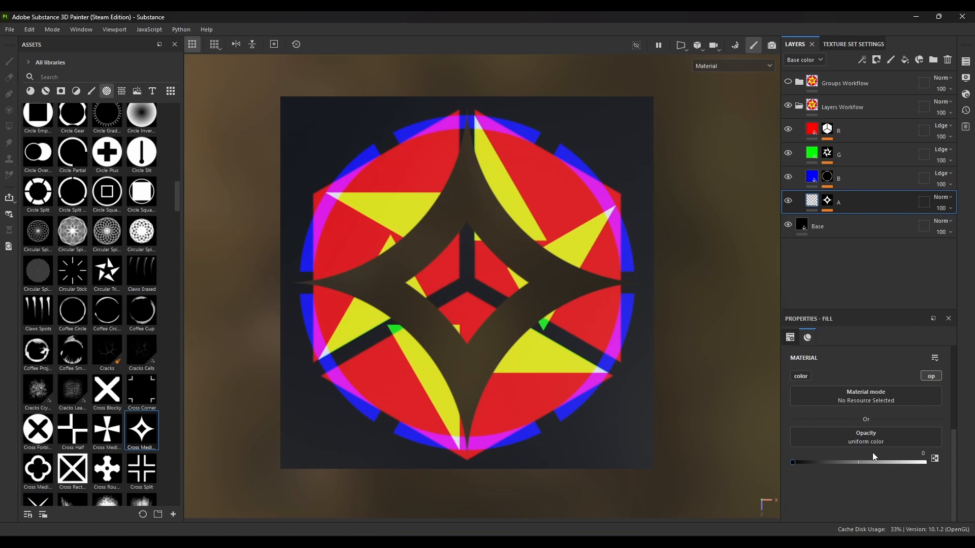
pyautogui.moveTo(791, 463); pyautogui.dragTo(817, 464)
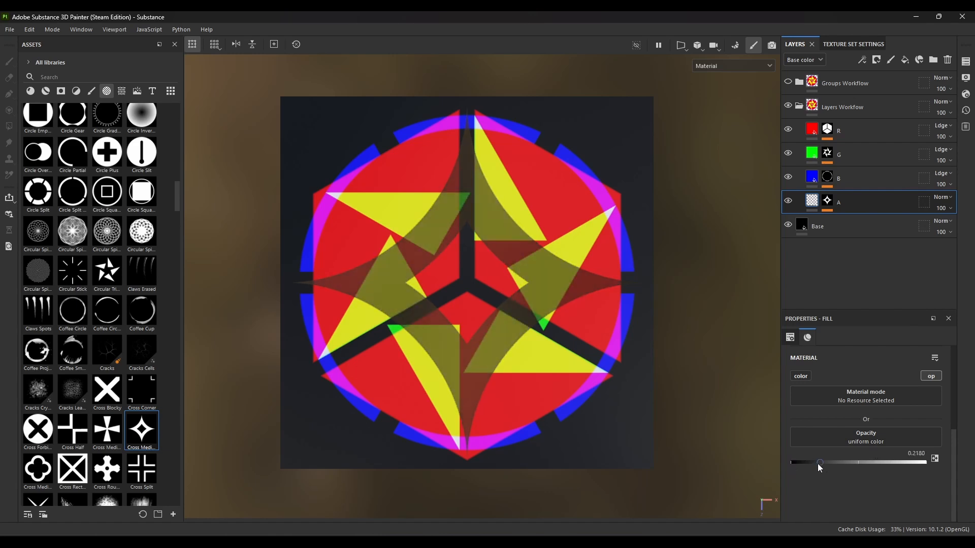
pyautogui.click(827, 227)
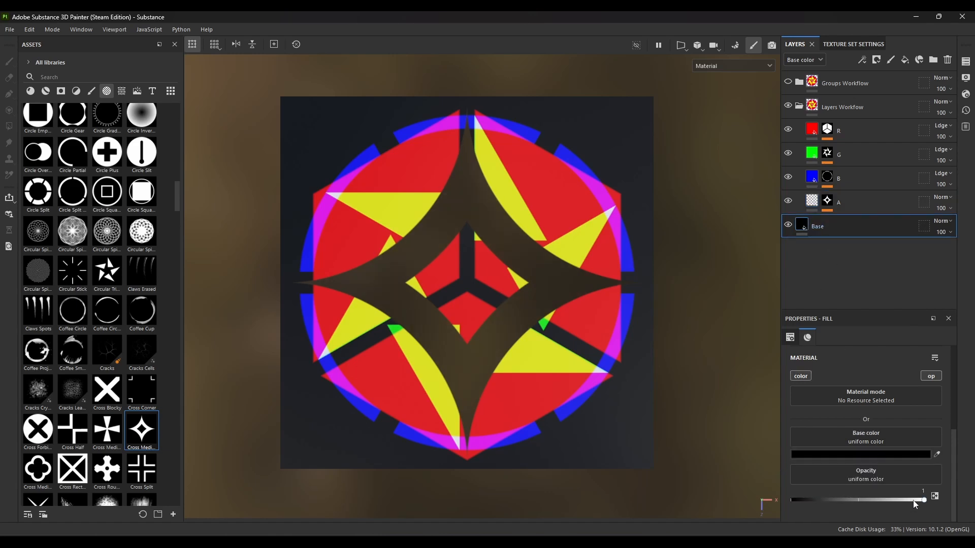
pyautogui.moveTo(923, 500); pyautogui.dragTo(943, 490)
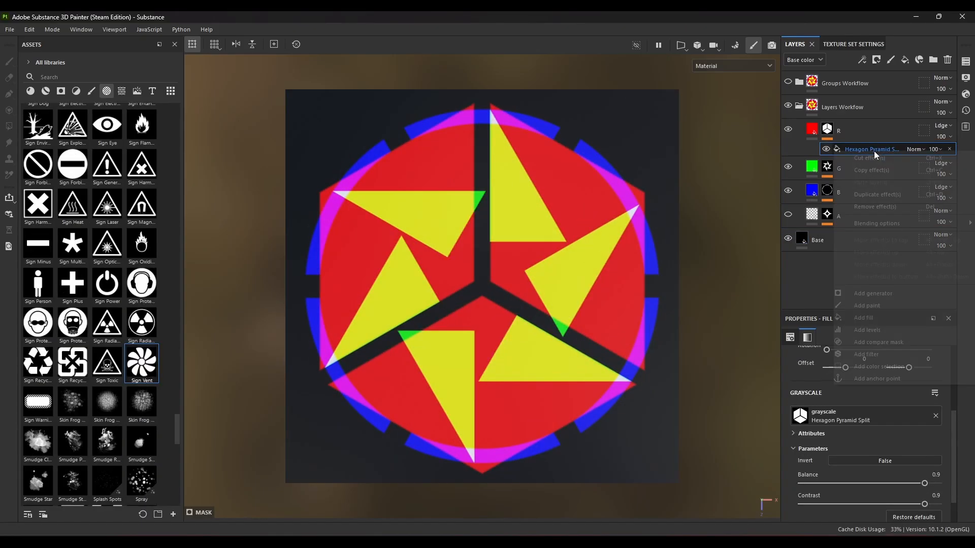
# Paint freehand curved strokes in a paint effect on layer R's mask and set its blending mode to Inverse divide
pyautogui.moveTo(625, 193)
pyautogui.mouseDown()
pyautogui.moveTo(599, 200)
pyautogui.moveTo(443, 361)
pyautogui.mouseUp()
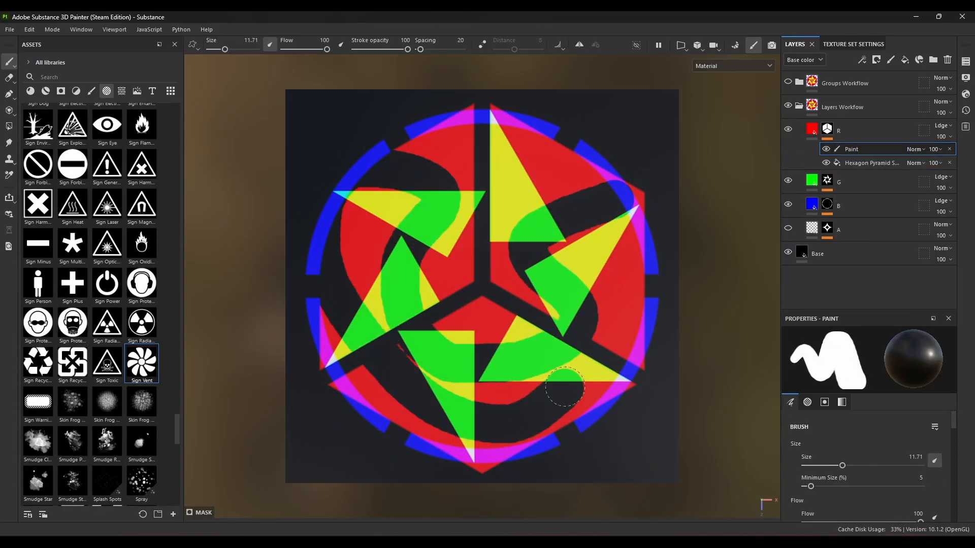
pyautogui.click(914, 149)
pyautogui.click(924, 265)
pyautogui.scroll(3, 916, 151)
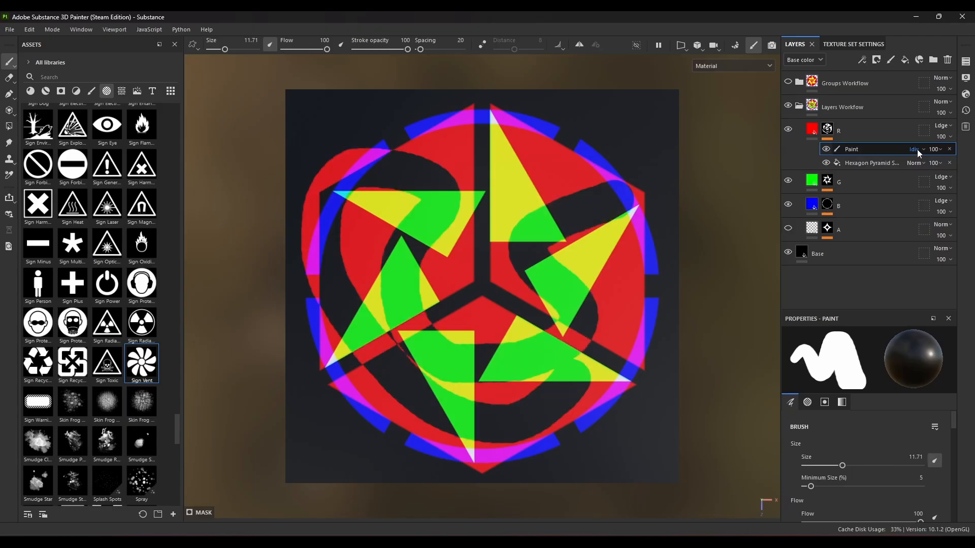
# Add a Blur filter above the paint effect on layer R's mask and adjust its intensity
pyautogui.rightClick(862, 151)
pyautogui.click(861, 352)
pyautogui.click(858, 357)
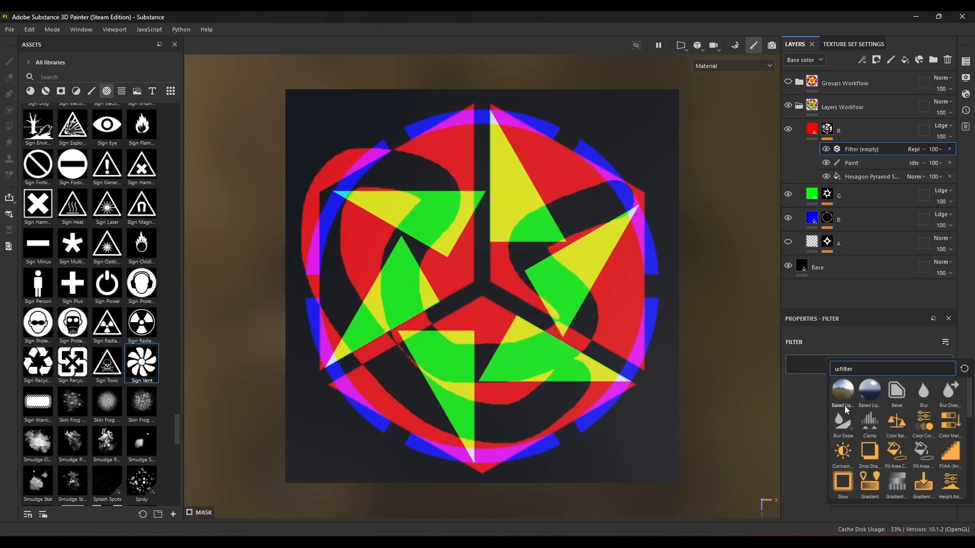
pyautogui.click(845, 406)
pyautogui.moveTo(828, 413); pyautogui.dragTo(831, 412)
pyautogui.click(818, 293)
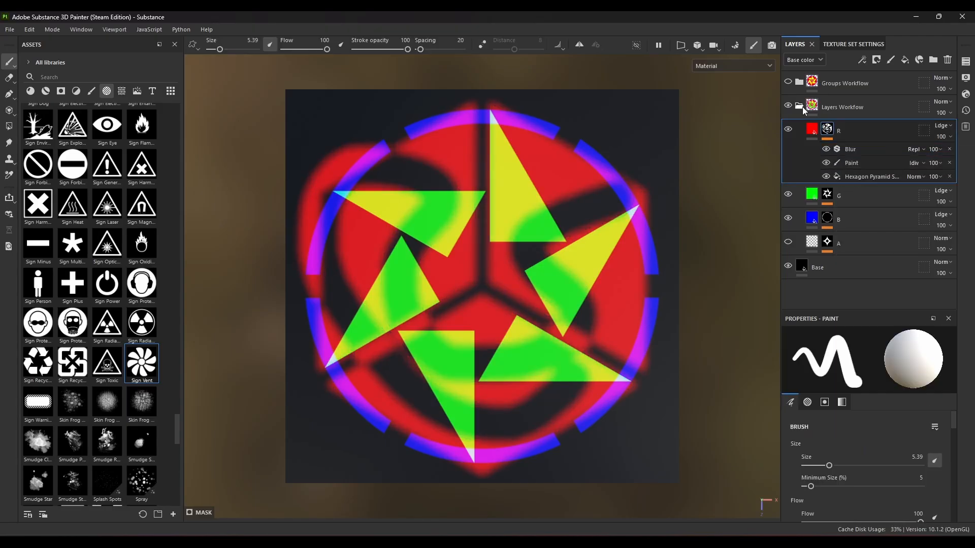
# Collapse and hide the Layers Workflow folder, and show and expand the Groups Workflow folder
pyautogui.click(799, 106)
pyautogui.click(788, 106)
pyautogui.click(788, 81)
pyautogui.click(799, 82)
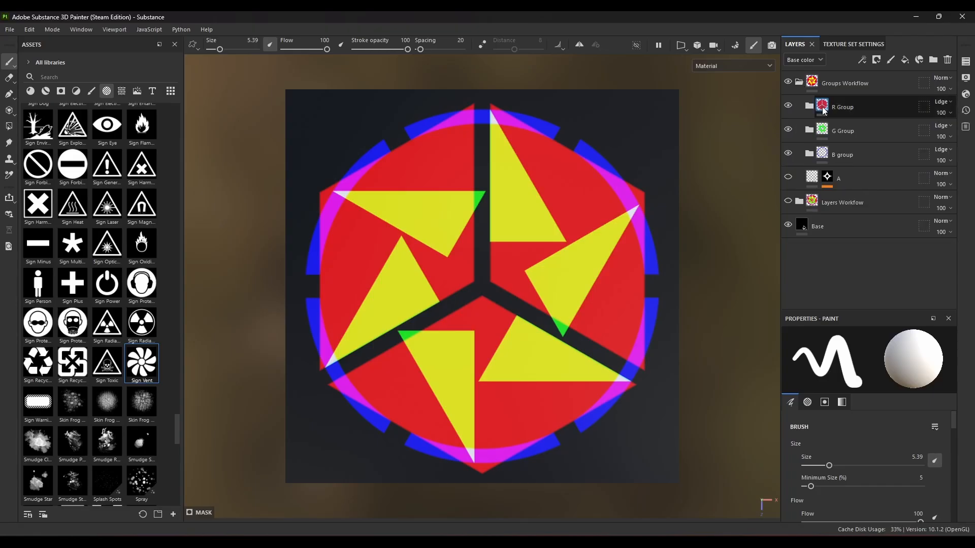
# Check the R Group's blending mode options, and expand the R, G and B groups
pyautogui.click(860, 108)
pyautogui.click(943, 102)
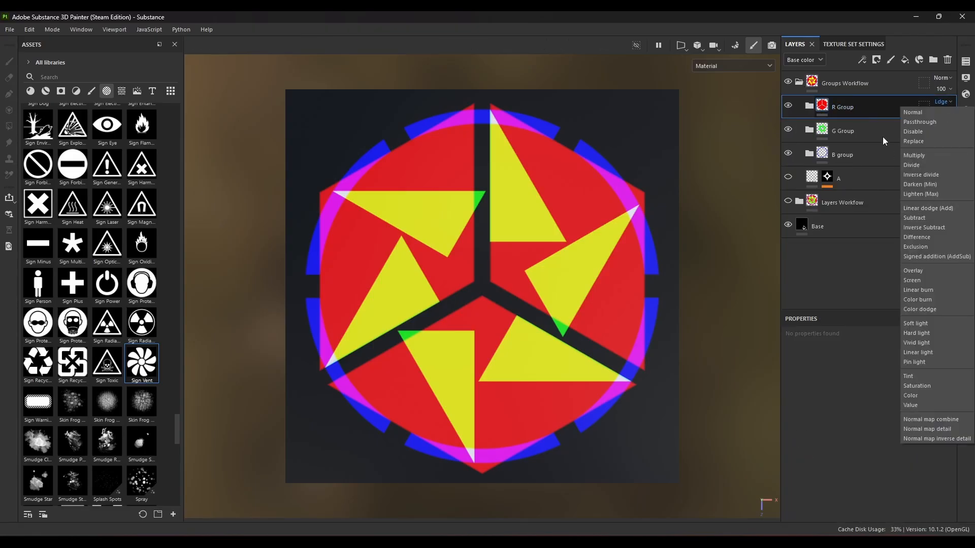
pyautogui.click(883, 136)
pyautogui.click(809, 106)
pyautogui.click(809, 178)
pyautogui.click(809, 248)
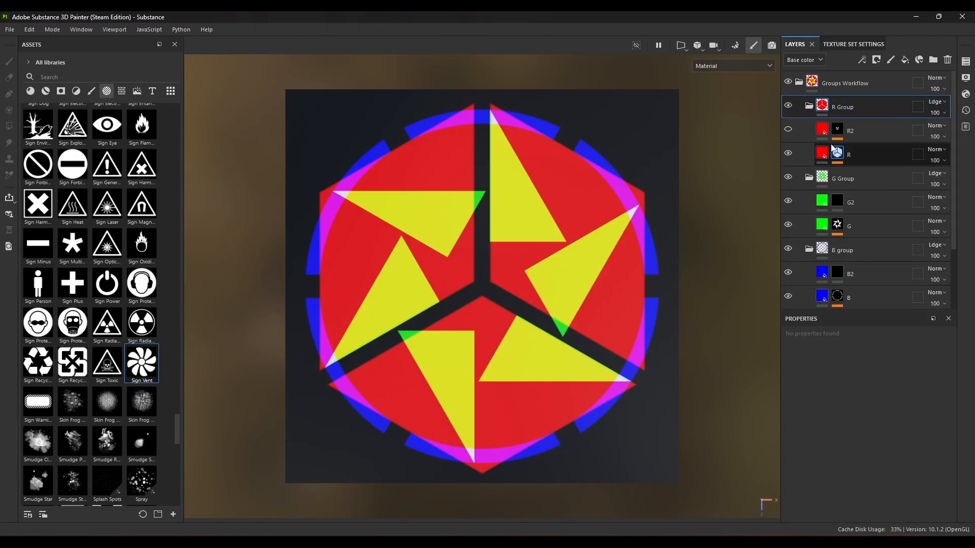
# Show layer R2 in the R Group and set its blending mode to Subtract
pyautogui.click(788, 129)
pyautogui.click(936, 126)
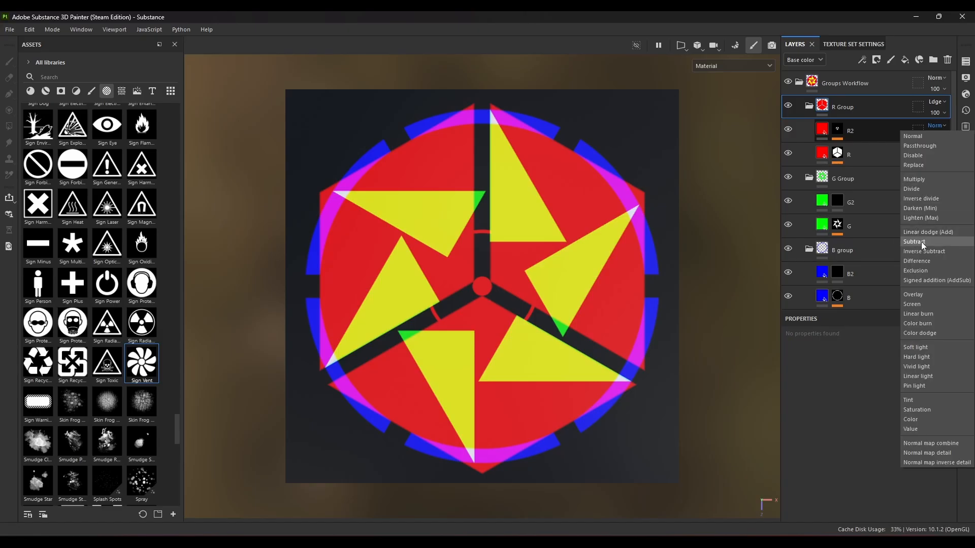
pyautogui.click(914, 242)
# Paint freehand curved strokes on the masks of layers G2 and B2 with the size 5.39 brush
pyautogui.click(864, 202)
pyautogui.moveTo(576, 232)
pyautogui.mouseDown()
pyautogui.moveTo(528, 386)
pyautogui.moveTo(538, 465)
pyautogui.moveTo(479, 411)
pyautogui.mouseUp()
pyautogui.moveTo(437, 320); pyautogui.dragTo(315, 219)
pyautogui.click(838, 282)
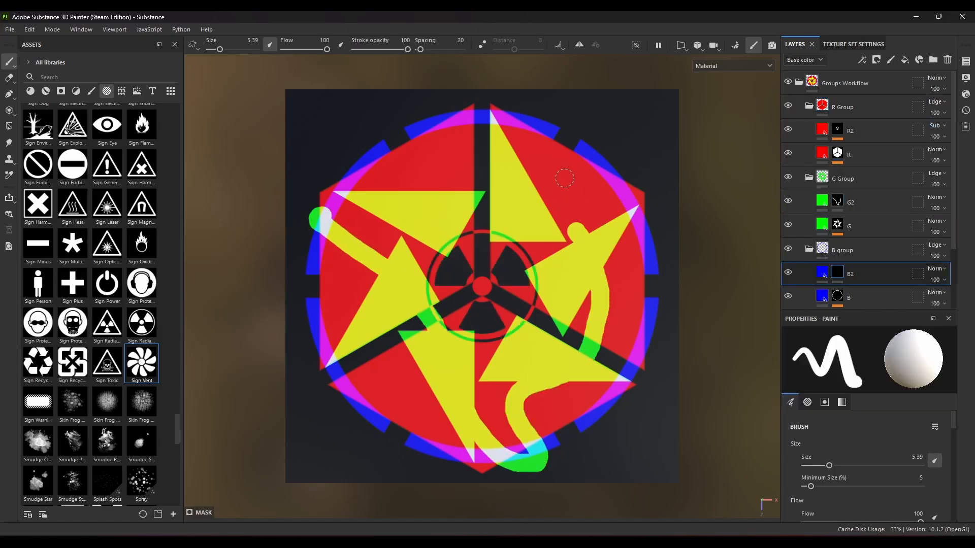
pyautogui.moveTo(601, 133)
pyautogui.mouseDown()
pyautogui.moveTo(406, 223)
pyautogui.moveTo(396, 396)
pyautogui.moveTo(409, 462)
pyautogui.mouseUp()
# Hide layer R2 while toggling layers B2 and G2 off and on, and show layer A in the Groups Workflow folder
pyautogui.click(789, 273)
pyautogui.click(790, 200)
pyautogui.click(790, 200)
pyautogui.click(790, 271)
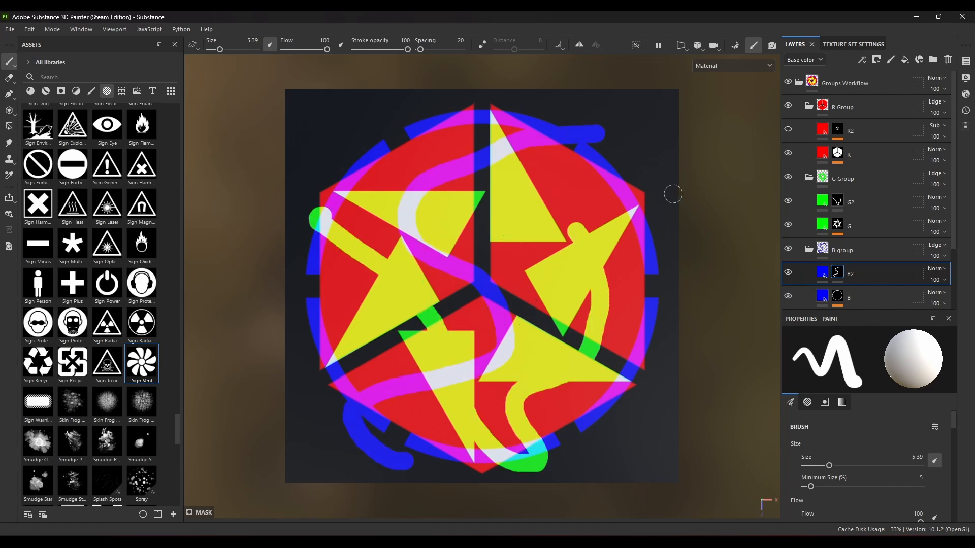
pyautogui.scroll(-2, 856, 261)
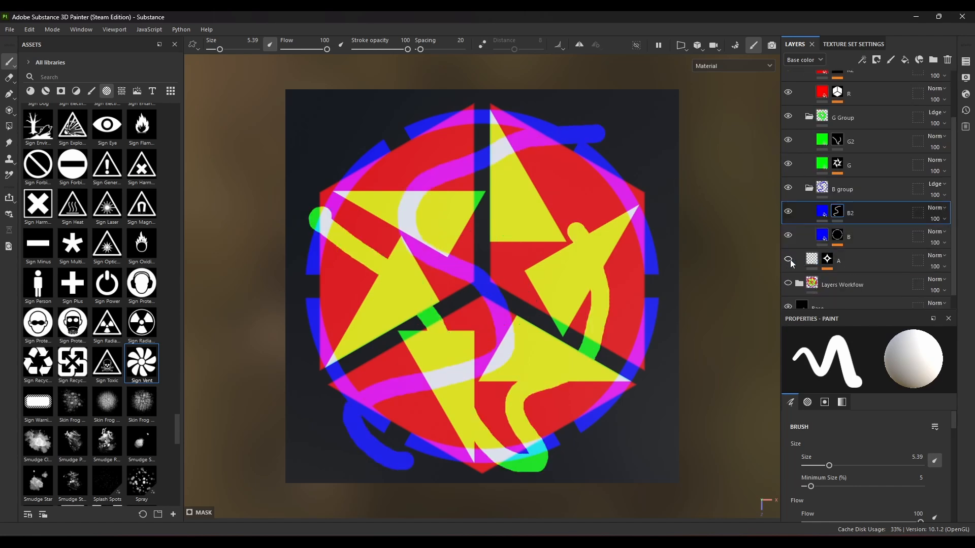
pyautogui.click(788, 260)
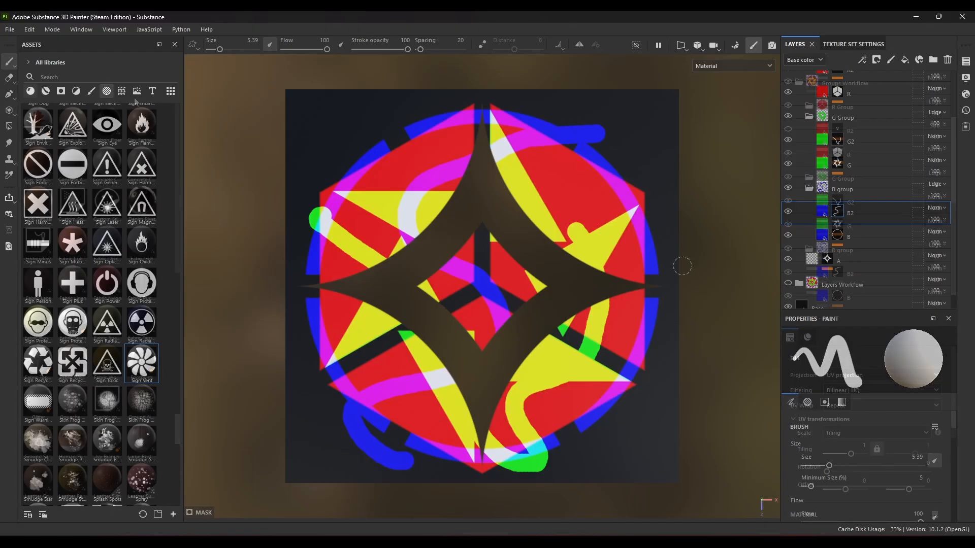
# Open the texture export and create a new output template named Tuto
pyautogui.click(11, 29)
pyautogui.click(81, 189)
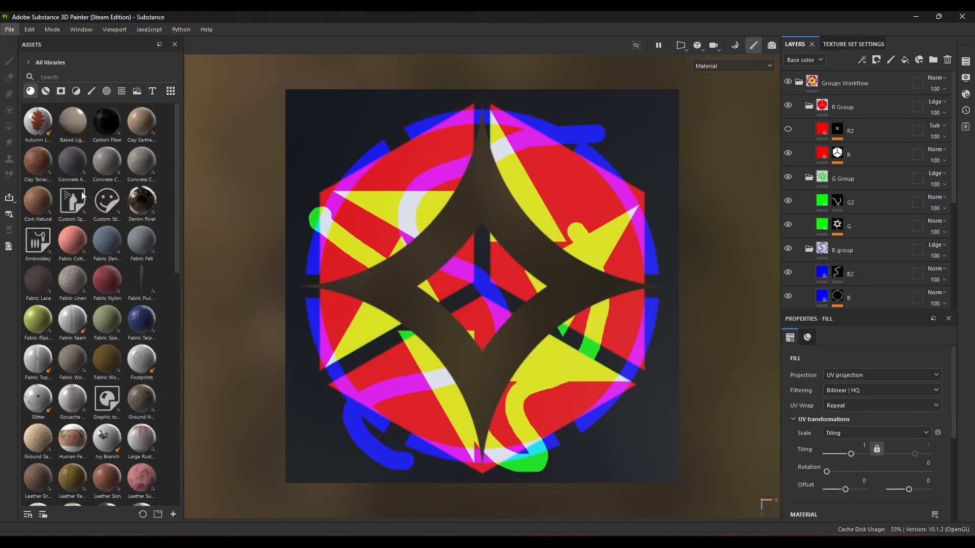
pyautogui.click(270, 101)
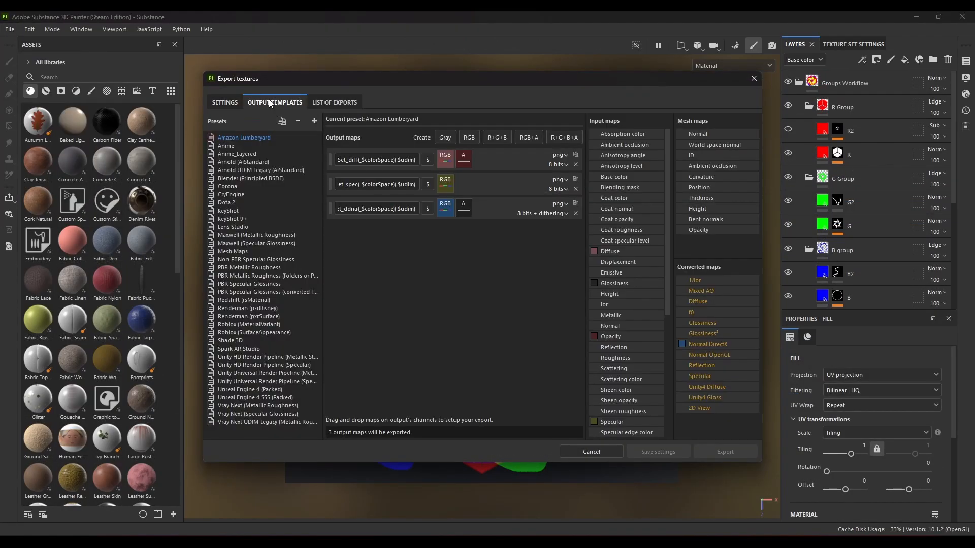
pyautogui.click(313, 121)
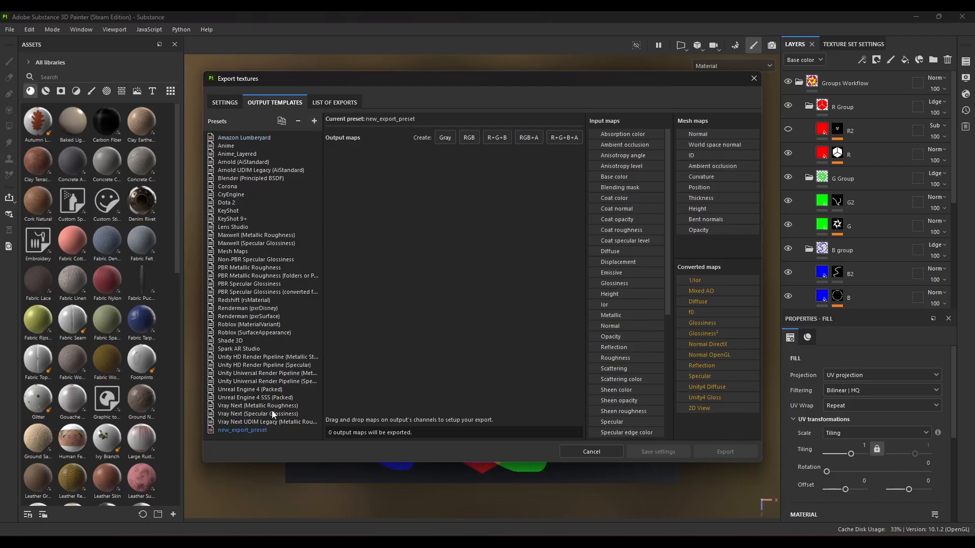
pyautogui.write('Tuto')
pyautogui.press('Return')
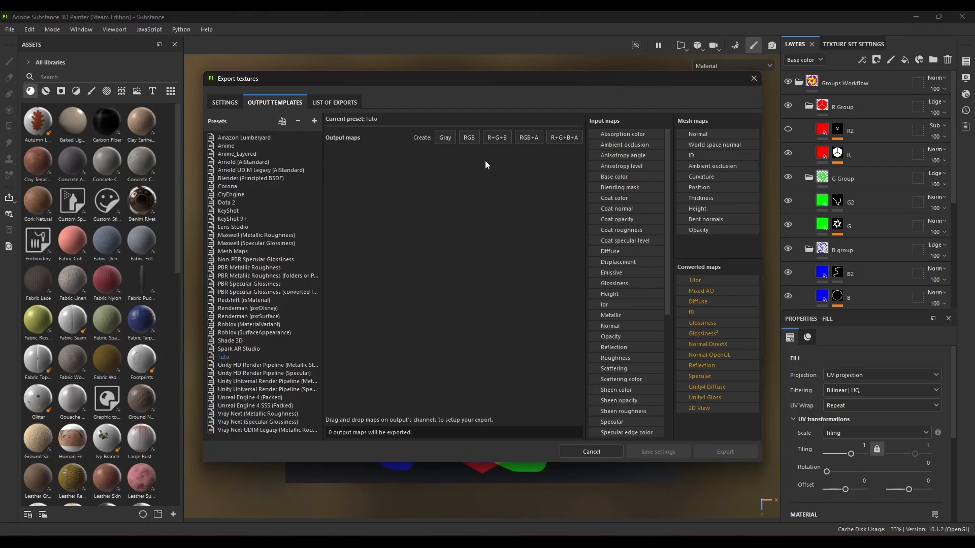
# Add an RGB+A output map to the Tuto template and name it $textureSet_Packed
pyautogui.click(531, 139)
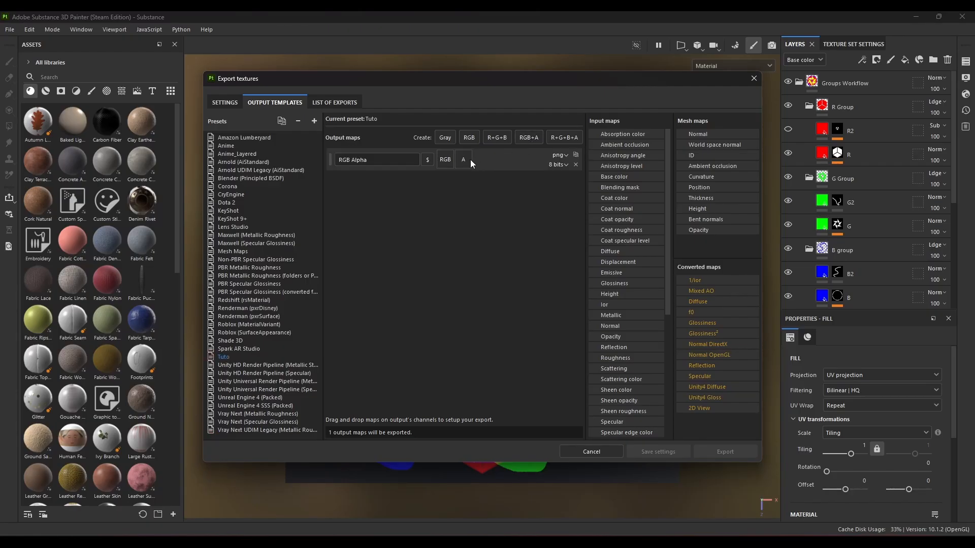
pyautogui.moveTo(370, 160); pyautogui.dragTo(328, 166)
pyautogui.click(428, 160)
pyautogui.click(443, 191)
pyautogui.click(421, 233)
# Assign Base color's RGB channels to the packed map's RGB slot and Opacity's gray channel to its alpha slot
pyautogui.moveTo(624, 178); pyautogui.dragTo(445, 159)
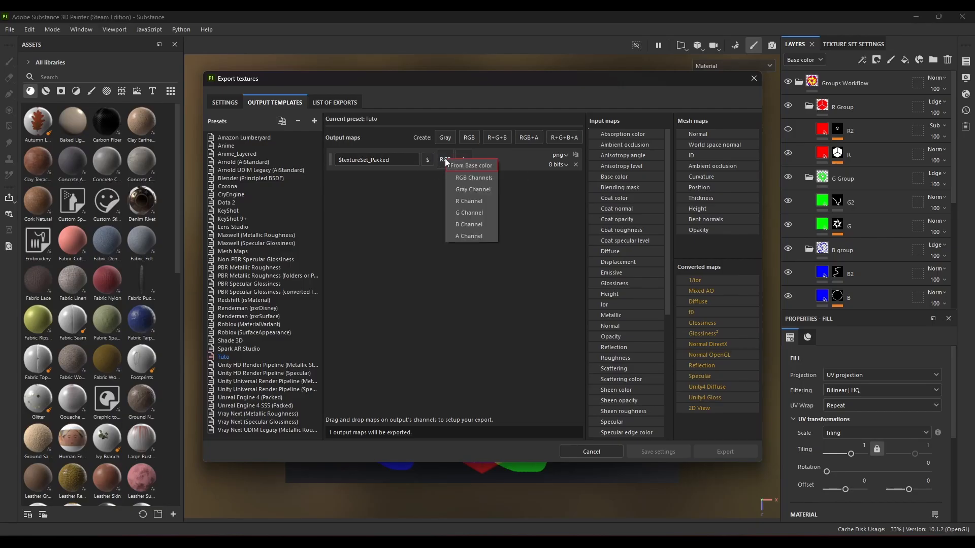
pyautogui.click(464, 179)
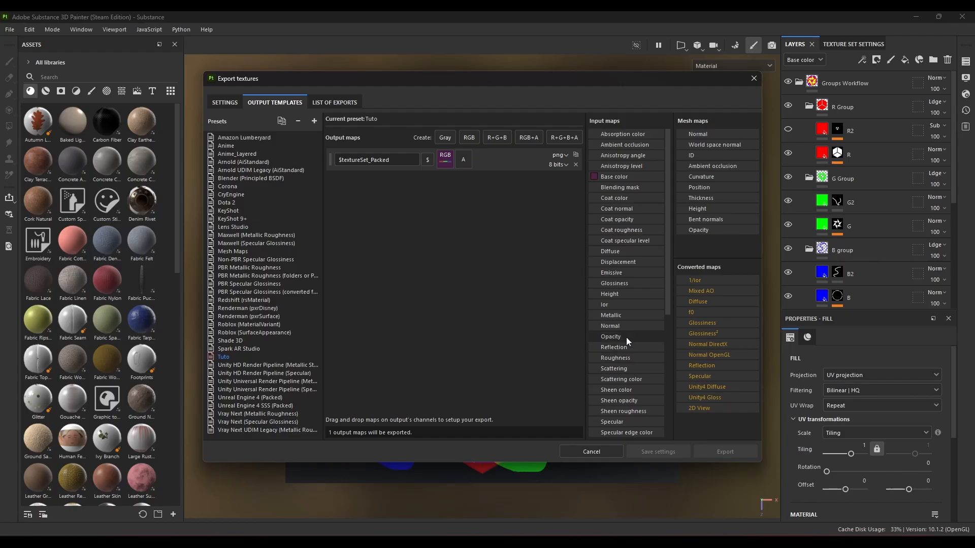
pyautogui.moveTo(626, 338); pyautogui.dragTo(462, 161)
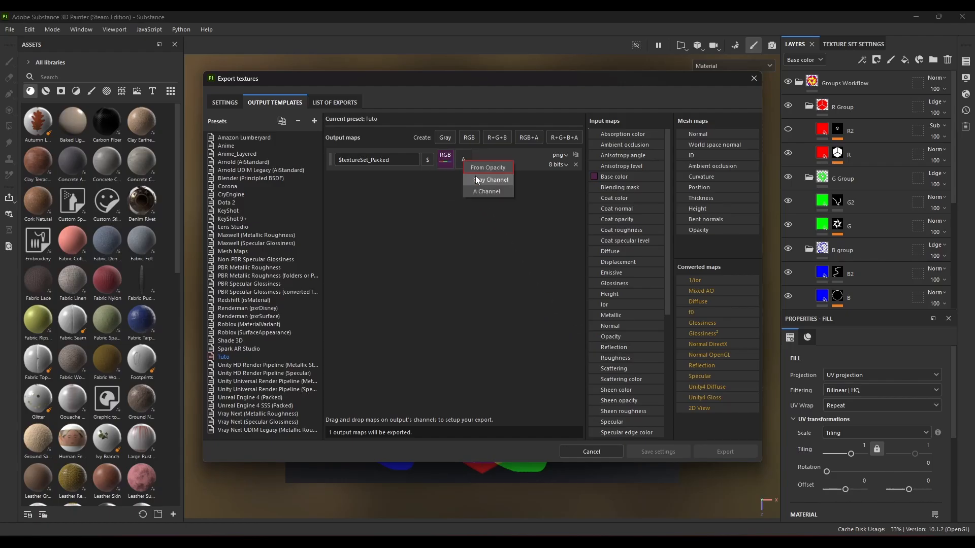
pyautogui.click(490, 180)
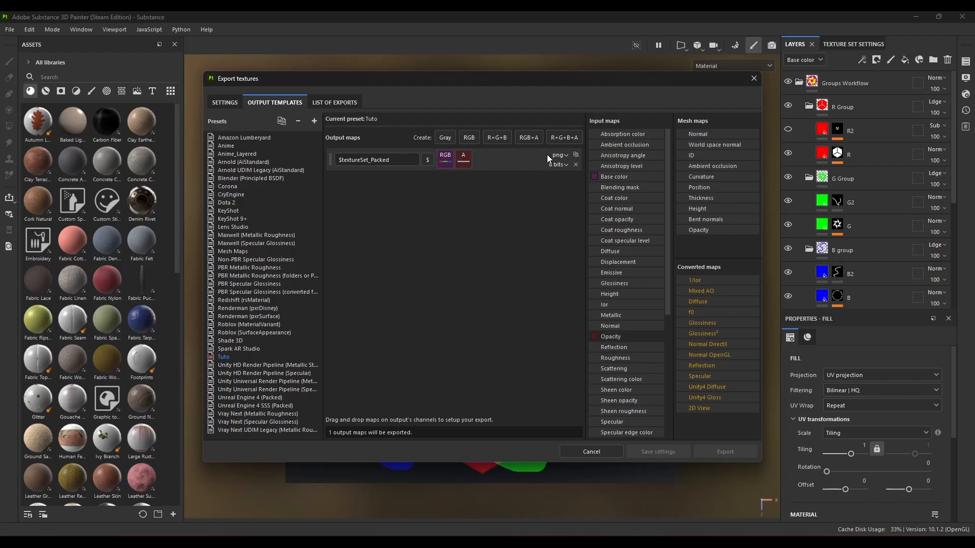
# Set the packed output map's file format to tga and choose its bit depth
pyautogui.click(567, 155)
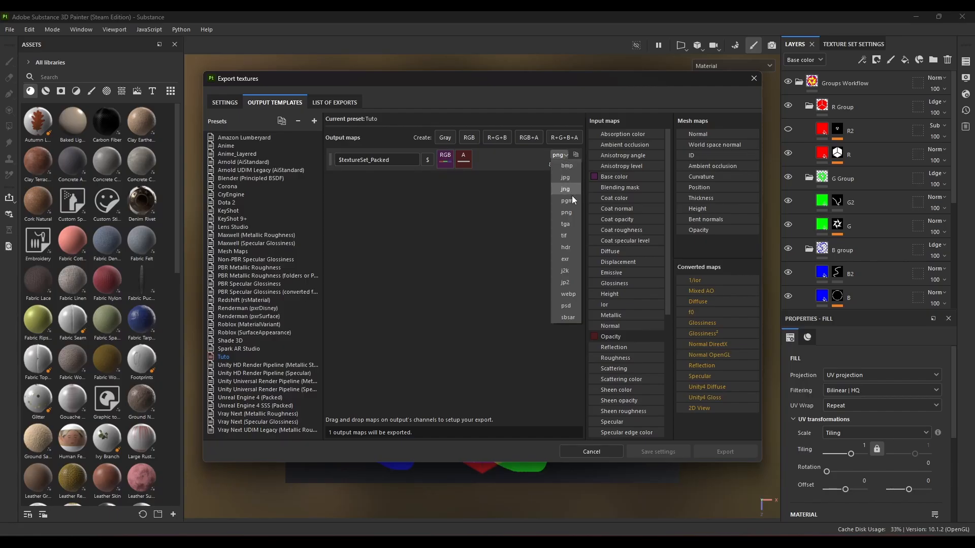
pyautogui.click(566, 224)
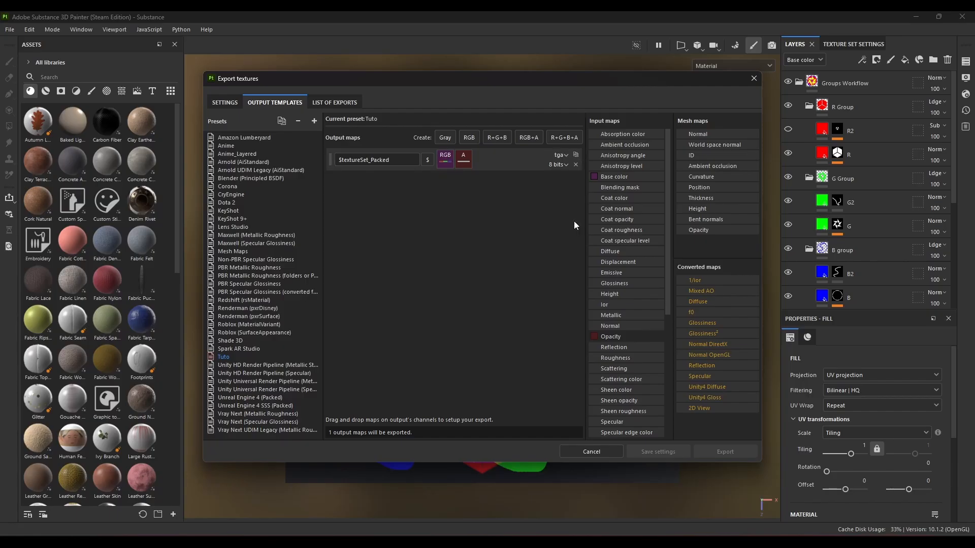
pyautogui.click(560, 165)
pyautogui.click(568, 176)
# Select the Tuto output template in the export settings and choose the Work Files/test folder as output directory
pyautogui.click(224, 102)
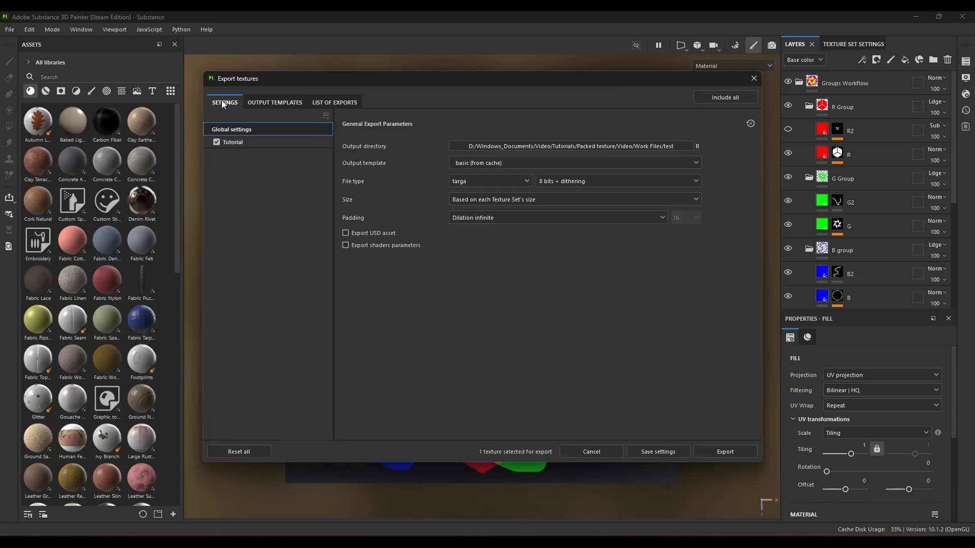
pyautogui.click(511, 163)
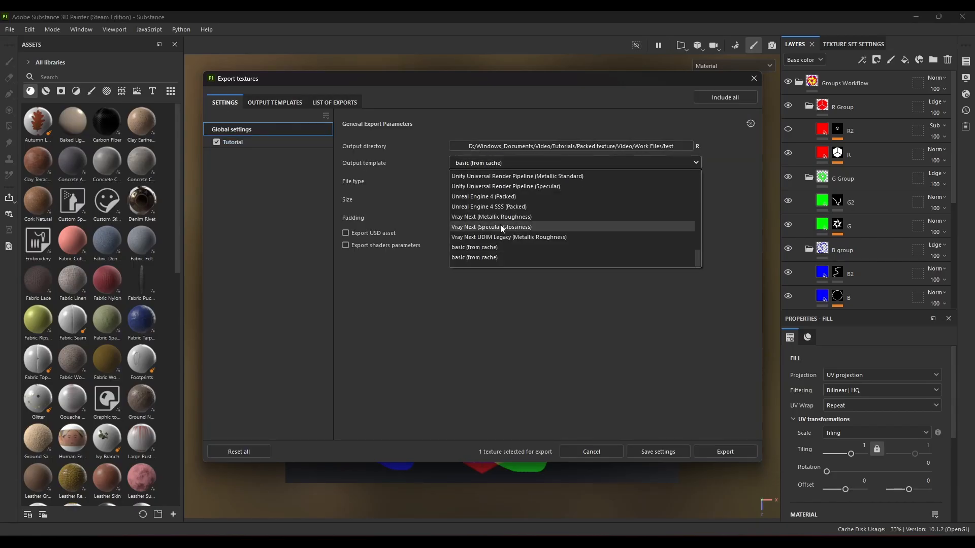
pyautogui.scroll(1, 500, 225)
pyautogui.click(508, 226)
pyautogui.click(557, 147)
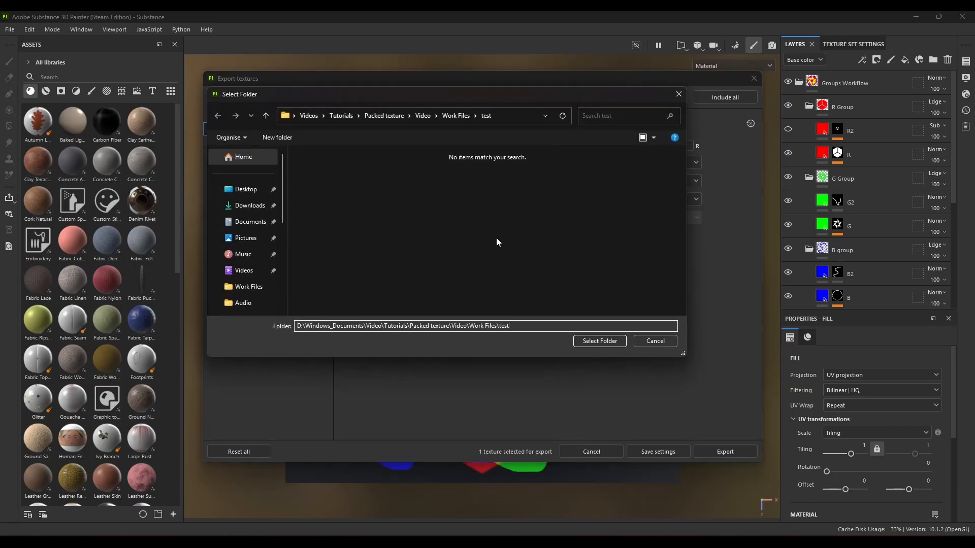
pyautogui.click(603, 342)
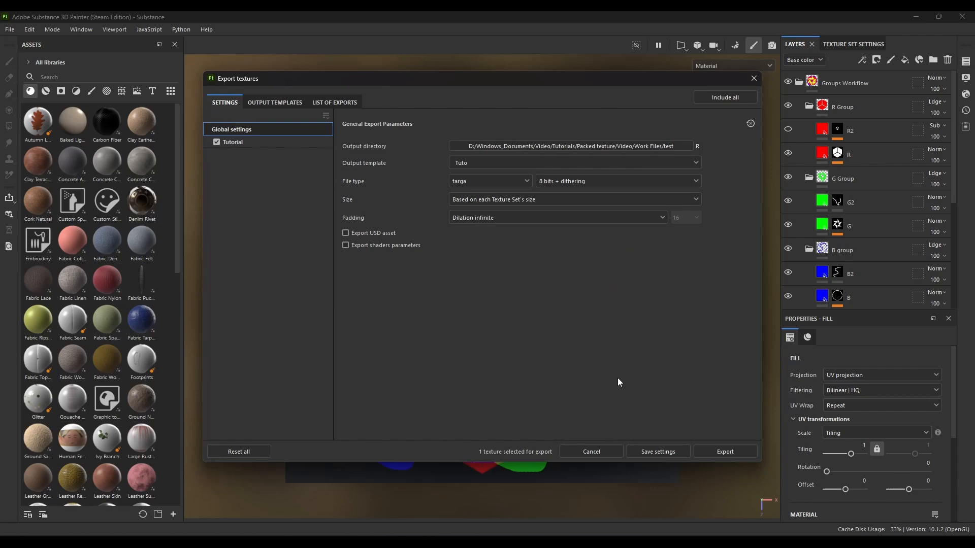
# Export the packed texture as targa, 8 bits + dithering, with the Tuto template
pyautogui.click(738, 447)
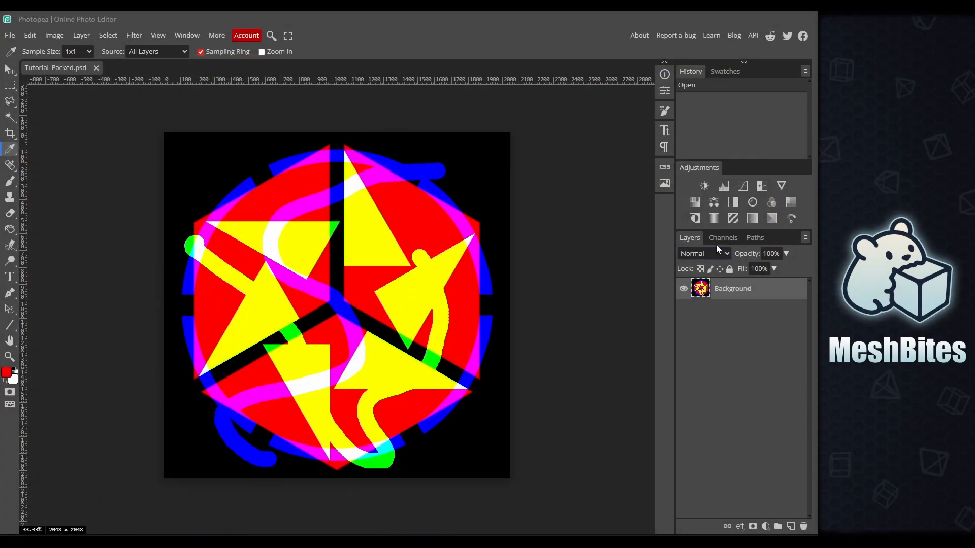
# Switch to Photopea and view the Red, Green, Blue and Mask channels of Tutorial_Packed.psd one by one, then return to its RGB layers
pyautogui.click(722, 238)
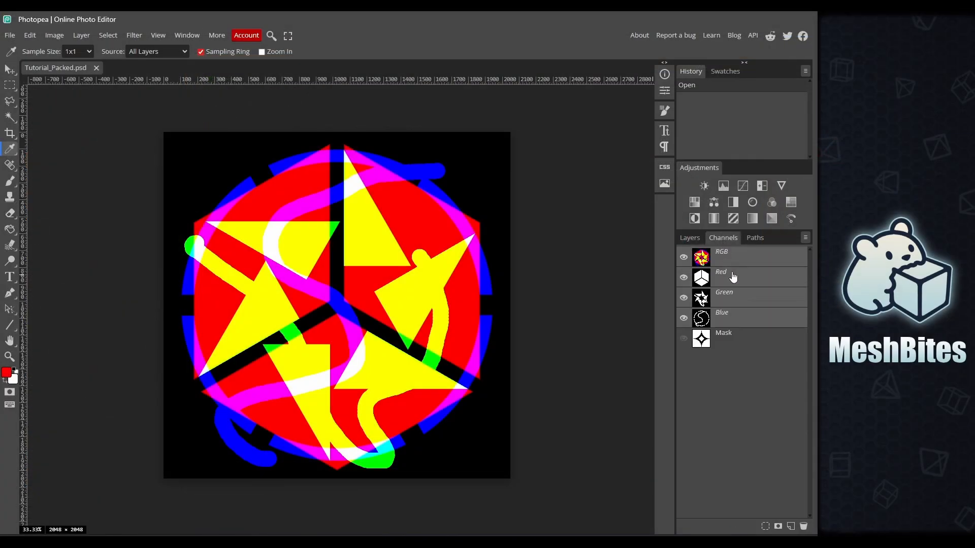
pyautogui.click(733, 278)
pyautogui.click(734, 299)
pyautogui.click(736, 318)
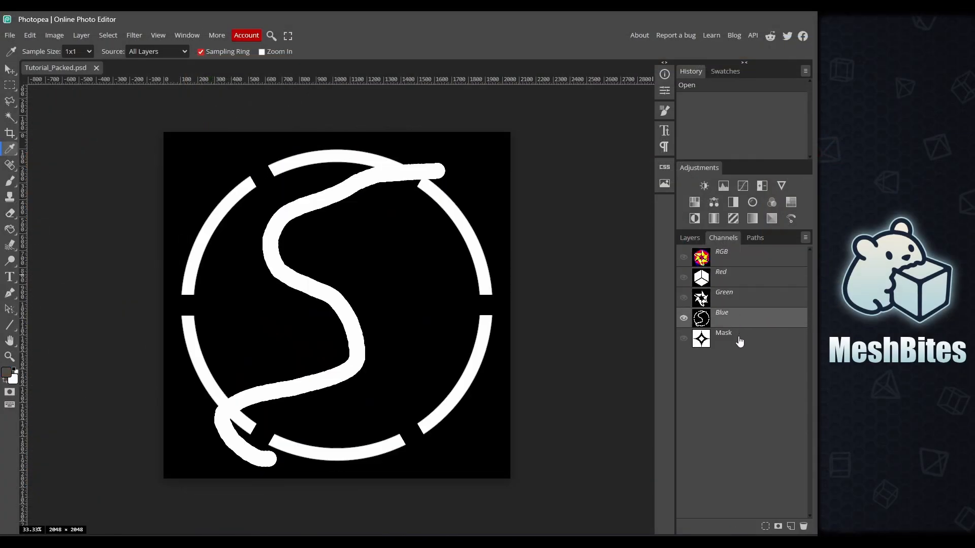
pyautogui.click(739, 337)
pyautogui.click(726, 257)
pyautogui.click(681, 238)
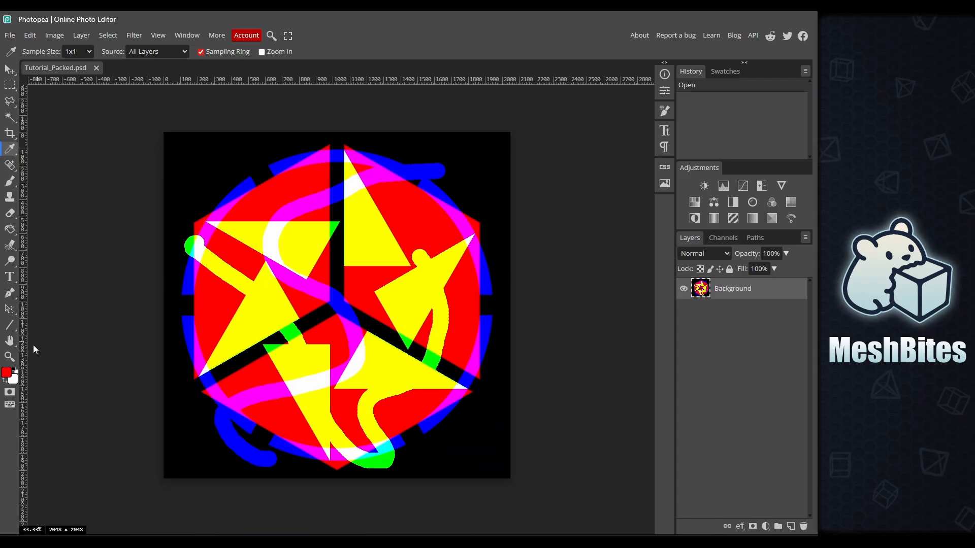
# Sample the yellow, red, magenta, blue and green areas of the packed texture with the foreground Color Picker to read their RGB values
pyautogui.click(6, 374)
pyautogui.click(370, 238)
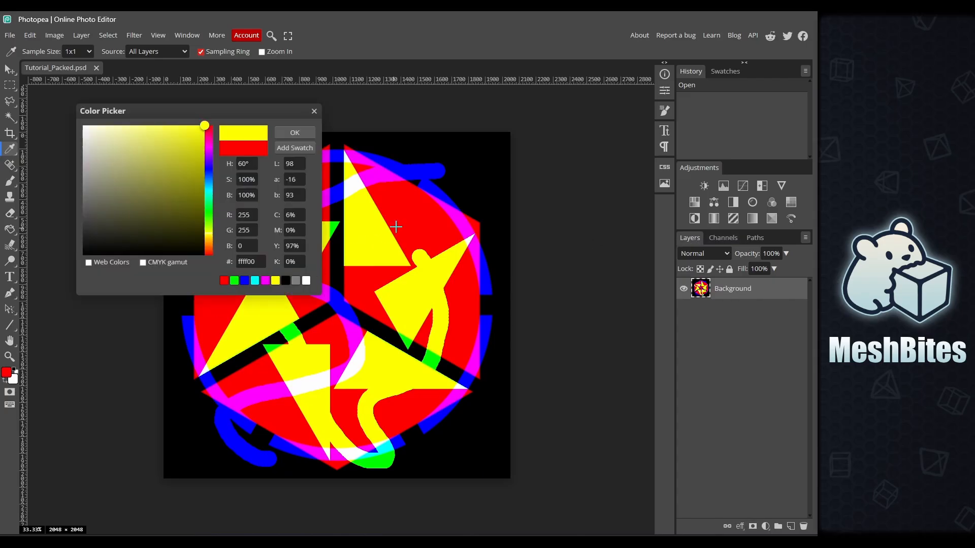
pyautogui.click(419, 216)
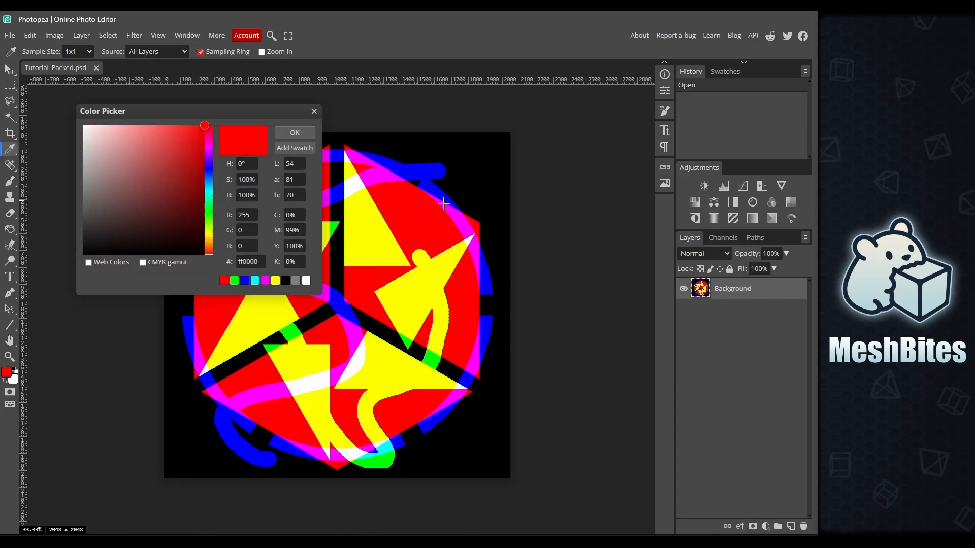
pyautogui.click(464, 222)
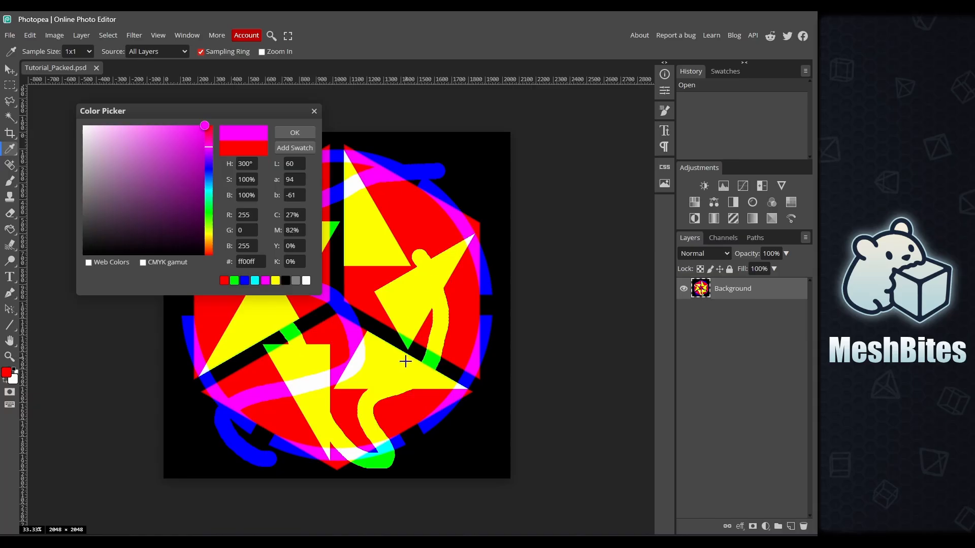
pyautogui.click(431, 423)
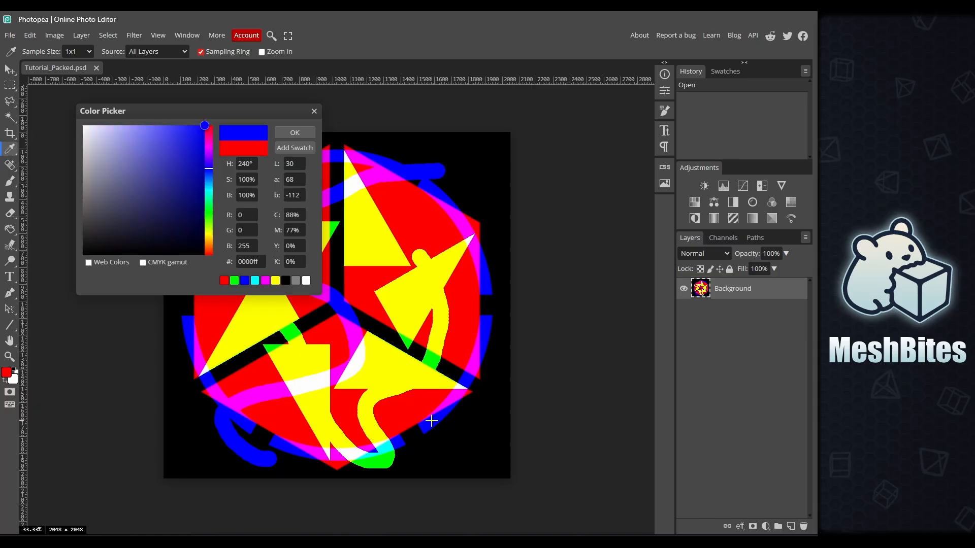
pyautogui.click(290, 332)
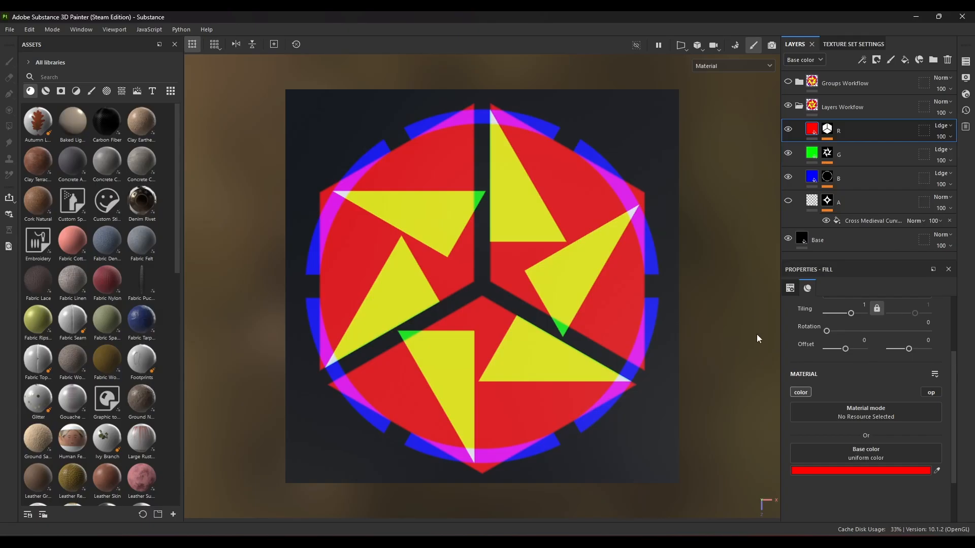
# Switch the R layer's color channel off and on again, and view its blend mode options without changing them
pyautogui.click(799, 394)
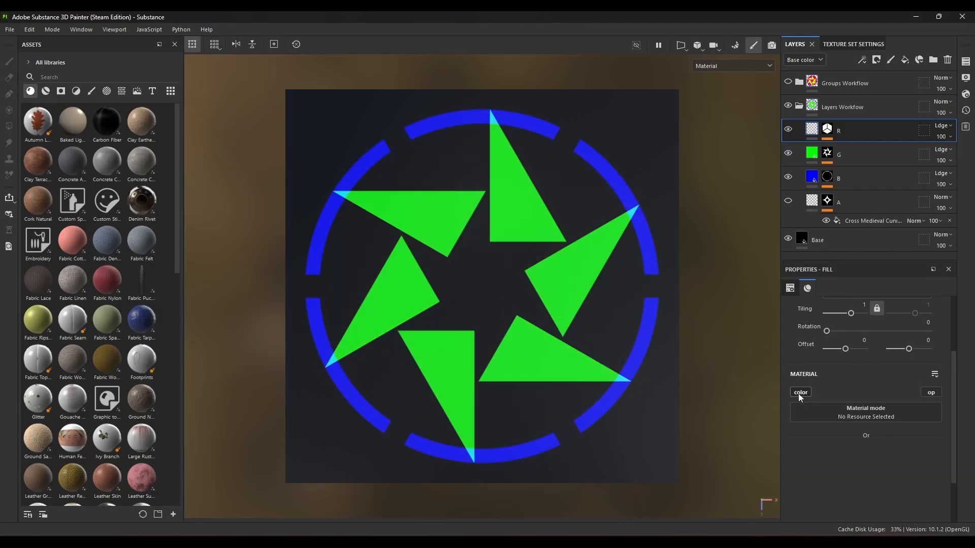
pyautogui.click(799, 394)
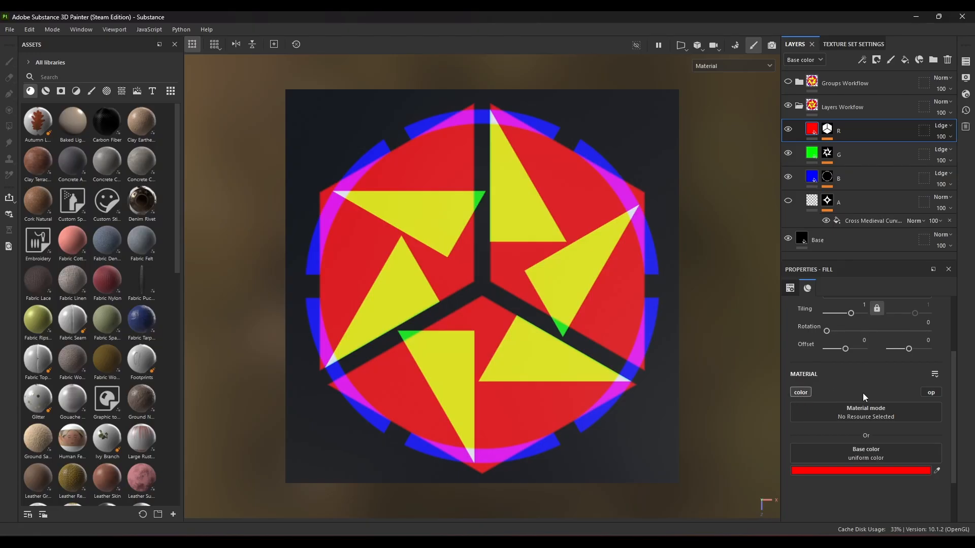
pyautogui.click(942, 125)
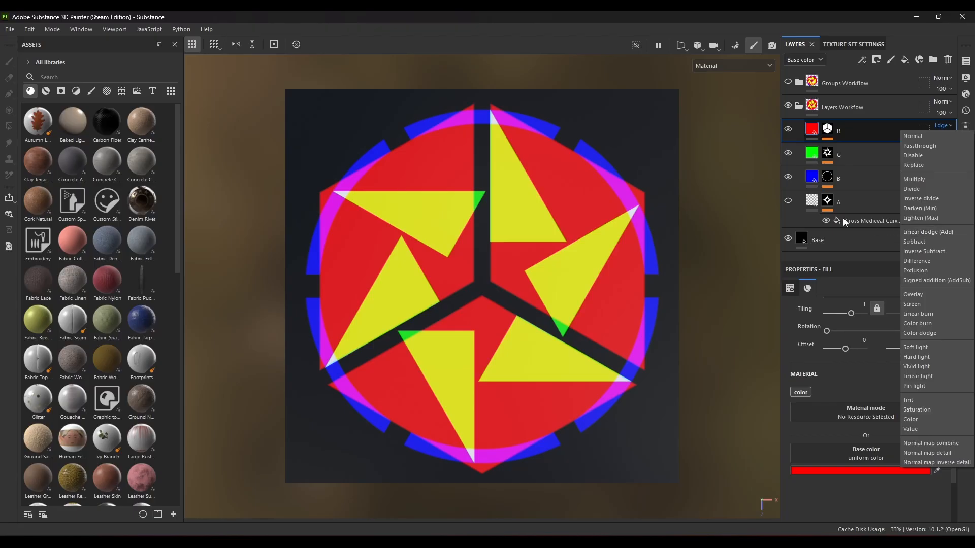
pyautogui.click(856, 128)
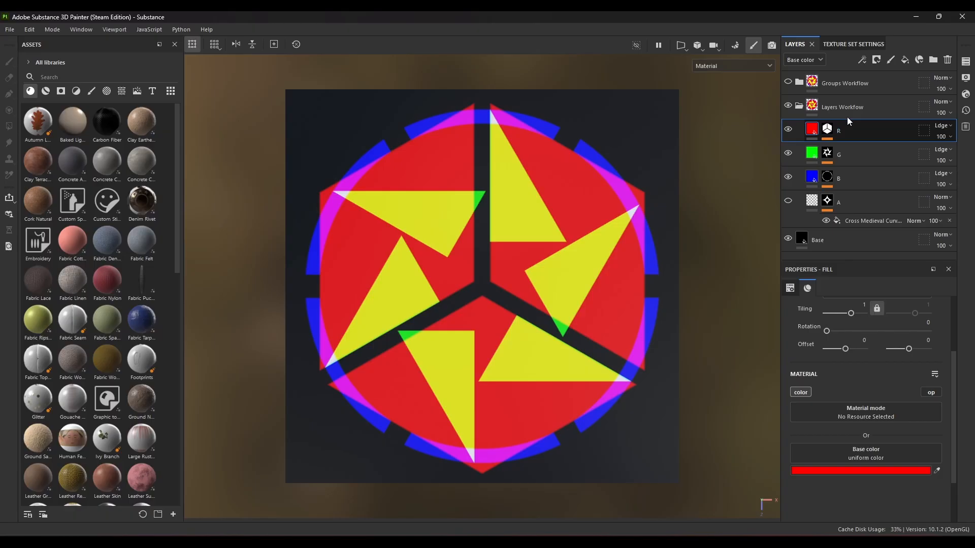
# Examine Base color's format options and the list of additional channels in the texture set settings
pyautogui.click(841, 44)
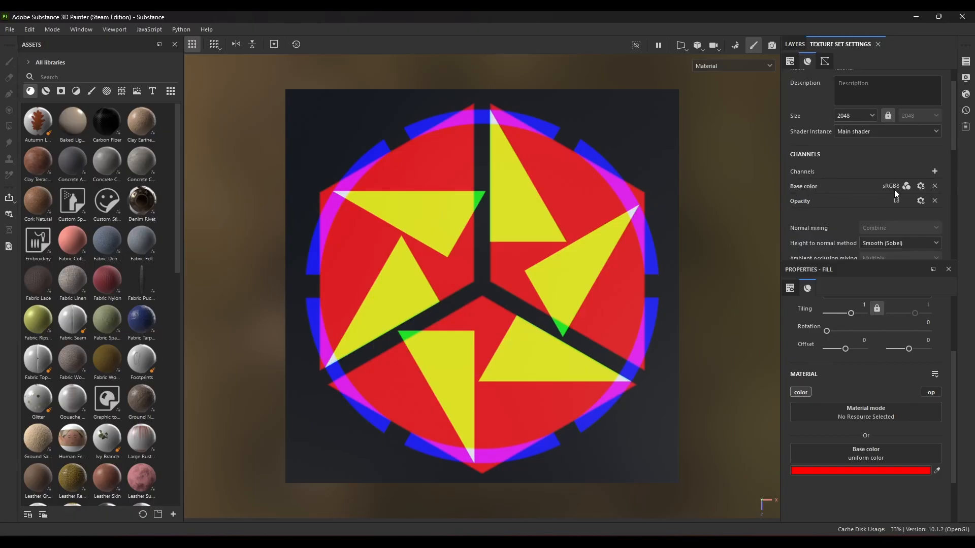
pyautogui.click(921, 187)
pyautogui.click(944, 212)
pyautogui.click(920, 186)
pyautogui.click(930, 200)
pyautogui.click(935, 171)
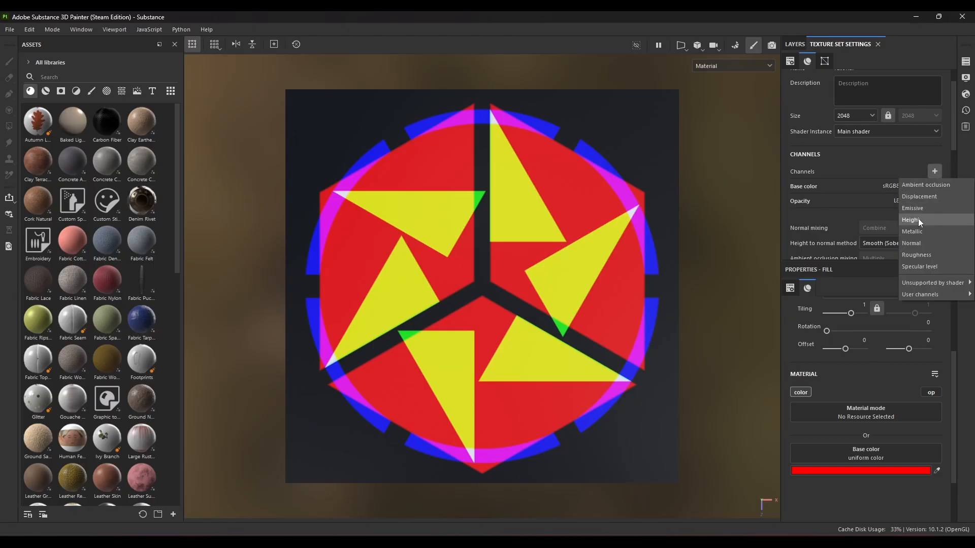
pyautogui.moveTo(931, 298)
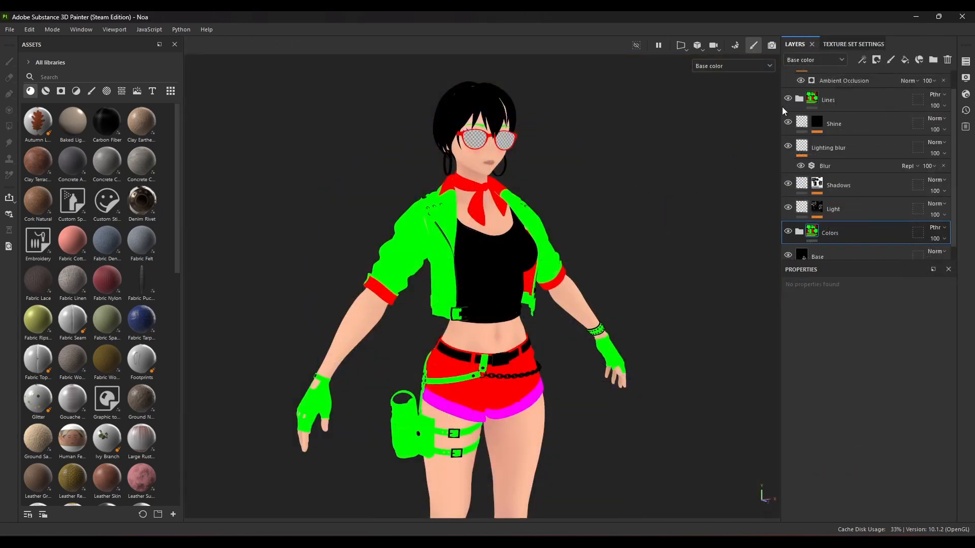
# Add the three user channels User0, User1 and User2 to the Noa project's texture set
pyautogui.click(838, 45)
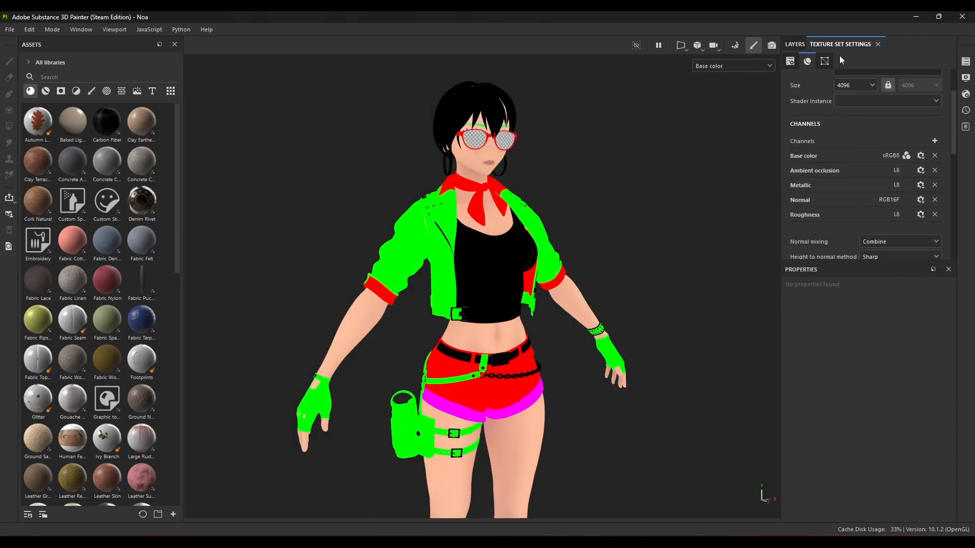
pyautogui.click(936, 140)
pyautogui.moveTo(939, 404)
pyautogui.click(887, 387)
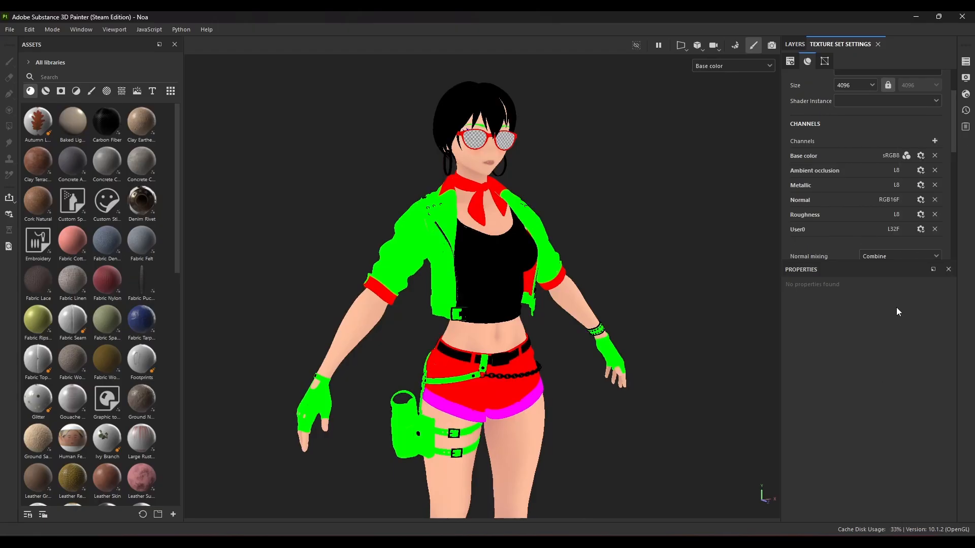
pyautogui.click(935, 141)
pyautogui.click(887, 399)
pyautogui.click(934, 141)
pyautogui.click(879, 404)
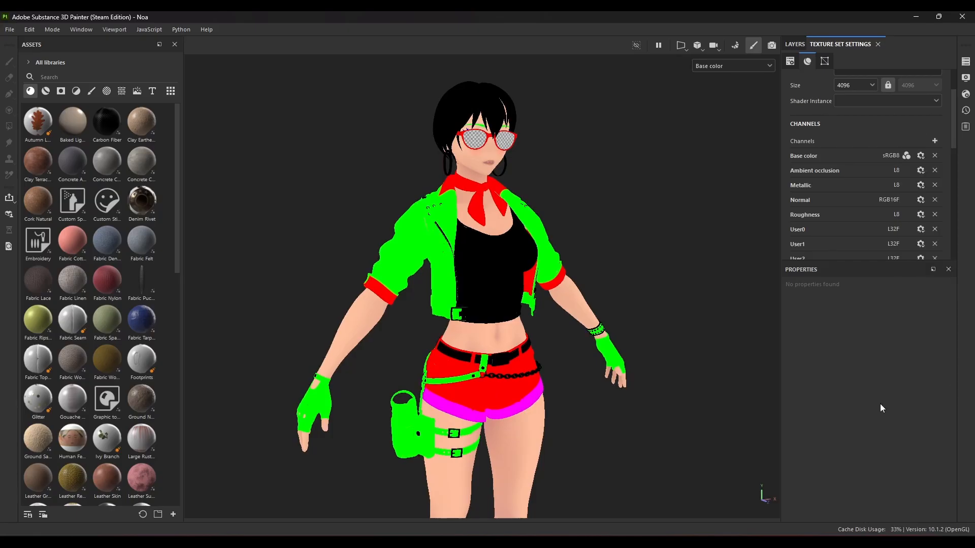
# Rename the User0, User1 and User2 channels as Lighting, Reflection and Inlines
pyautogui.doubleClick(801, 229)
pyautogui.write('Li')
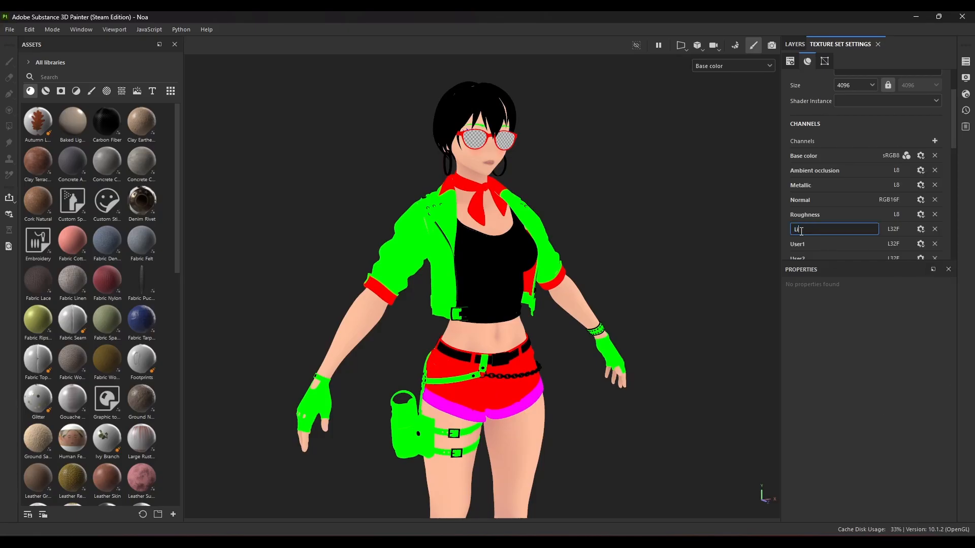
pyautogui.write('ghting')
pyautogui.press('Return')
pyautogui.doubleClick(807, 246)
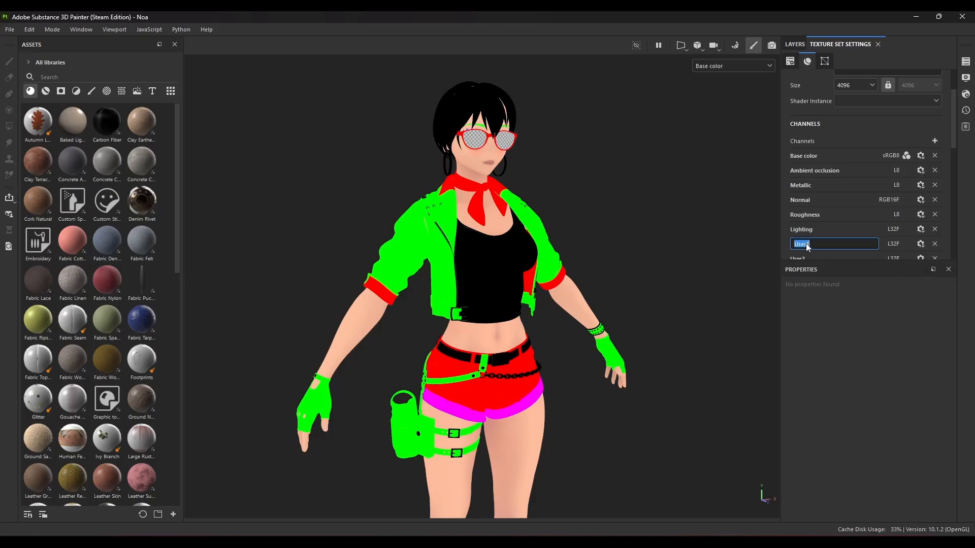
pyautogui.write('Reflection')
pyautogui.press('Return')
pyautogui.scroll(-1, 805, 238)
pyautogui.doubleClick(803, 228)
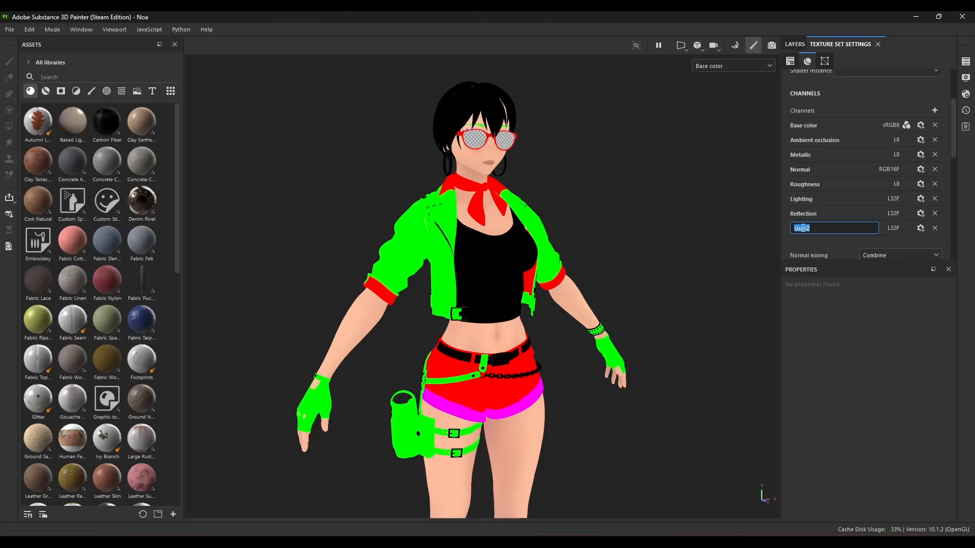
pyautogui.press('BackSpace')
pyautogui.press('Return')
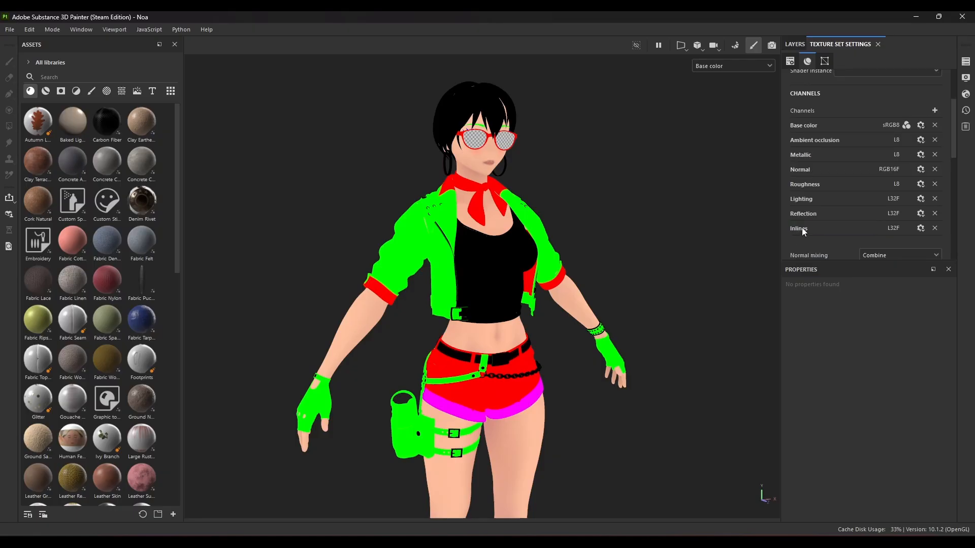
# Remove the Roughness, Normal and Metallic channels from the texture set
pyautogui.click(935, 184)
pyautogui.click(934, 170)
pyautogui.click(933, 155)
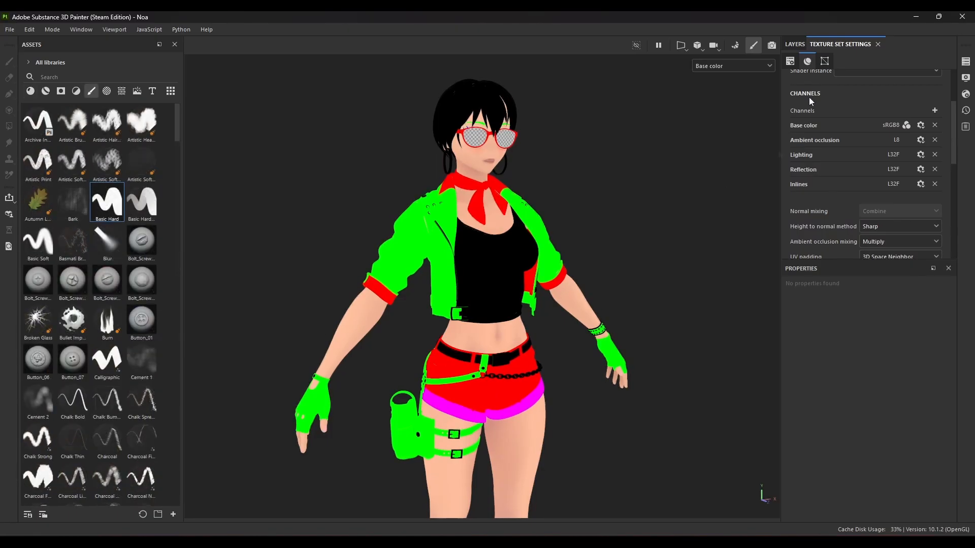
# Select the Base fill layer and examine its uniform values for the Lighting, Ambient occlusion, Reflection and Inlines channels
pyautogui.click(795, 44)
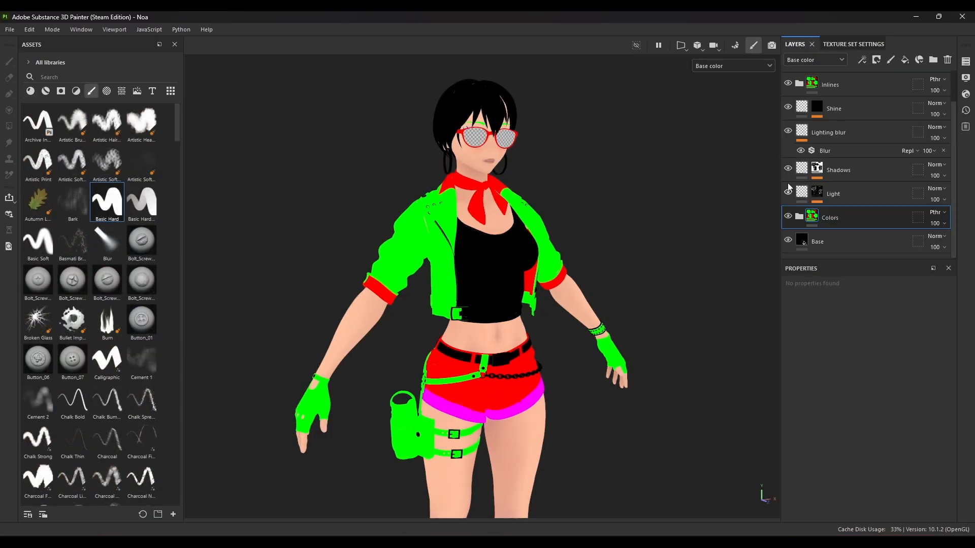
pyautogui.click(840, 246)
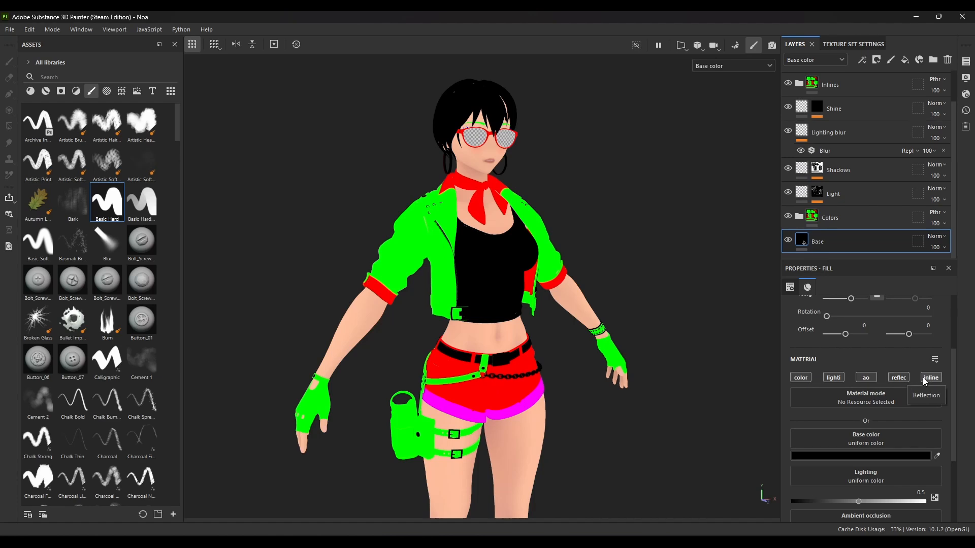
pyautogui.scroll(-4, 917, 402)
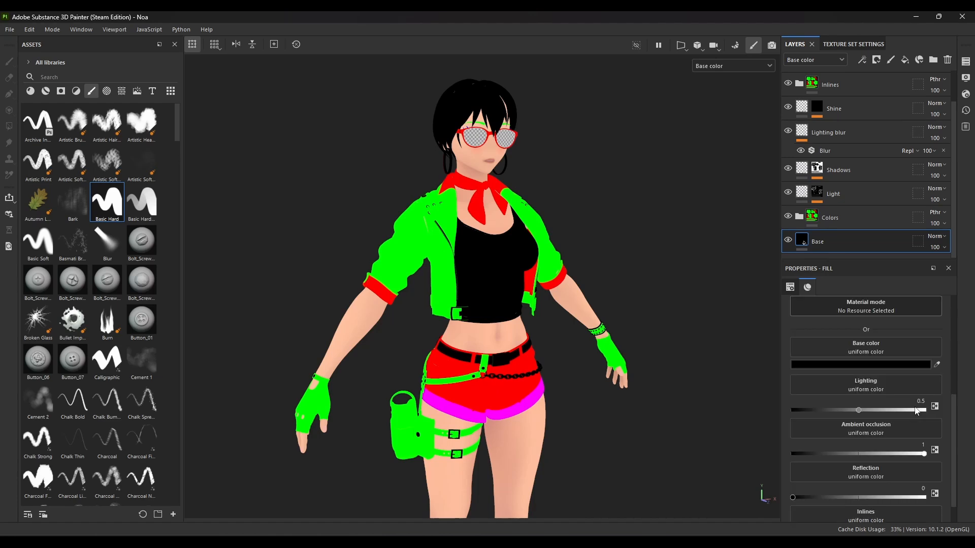
# Add a paint layer directly above the Base layer and undo it
pyautogui.click(889, 61)
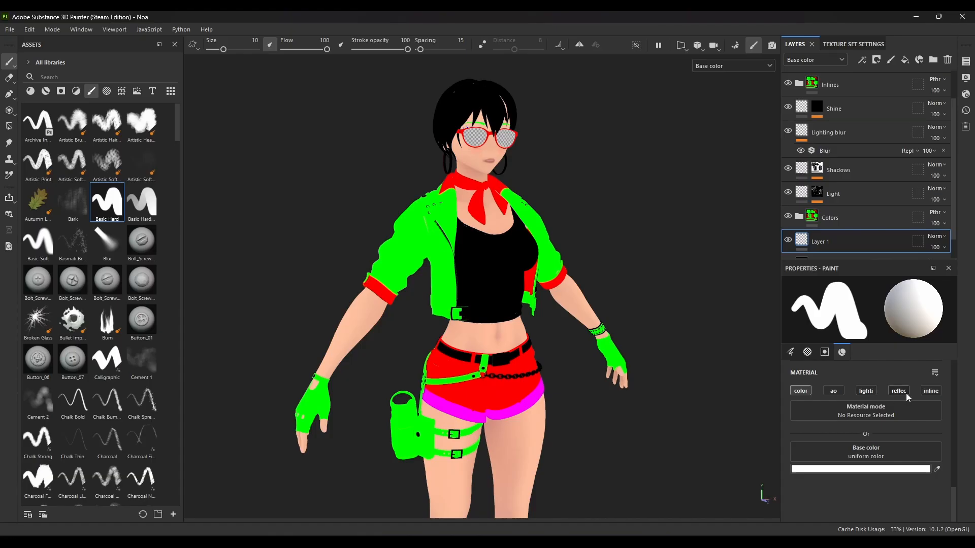
pyautogui.hotkey('ctrl', 'z')
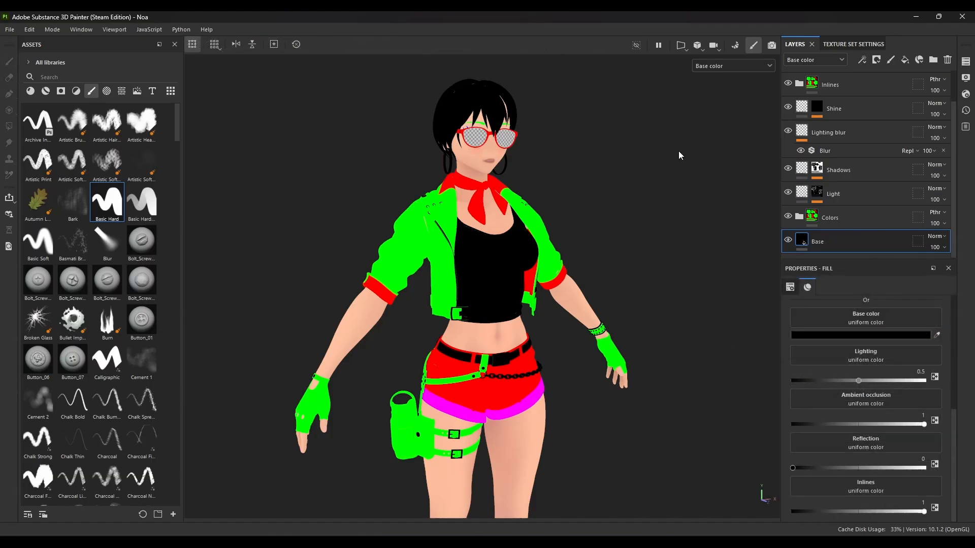
# View the Ambient occlusion, Lighting, Reflection and Inlines channels on the character one at a time
pyautogui.click(760, 66)
pyautogui.click(736, 120)
pyautogui.click(748, 68)
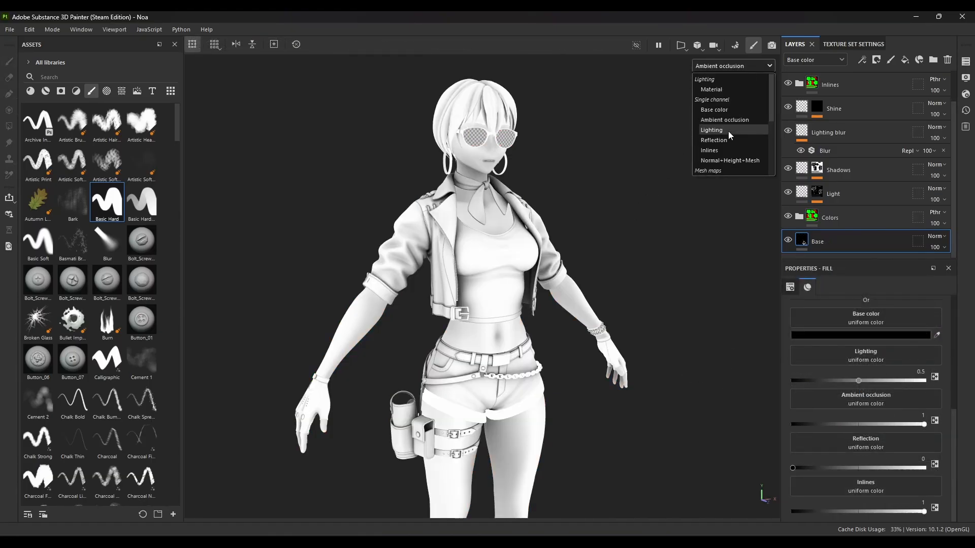
pyautogui.click(728, 131)
pyautogui.click(741, 66)
pyautogui.click(726, 140)
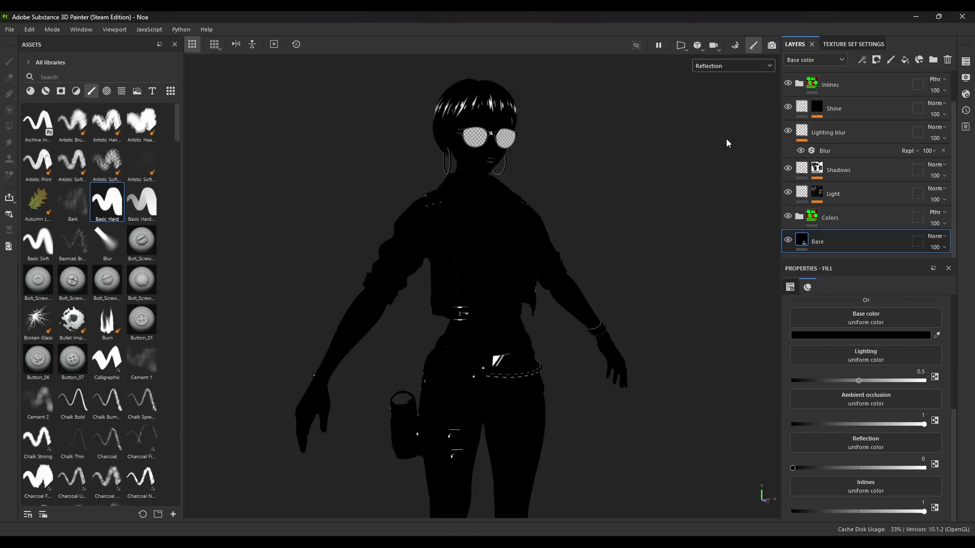
pyautogui.click(746, 66)
pyautogui.click(725, 148)
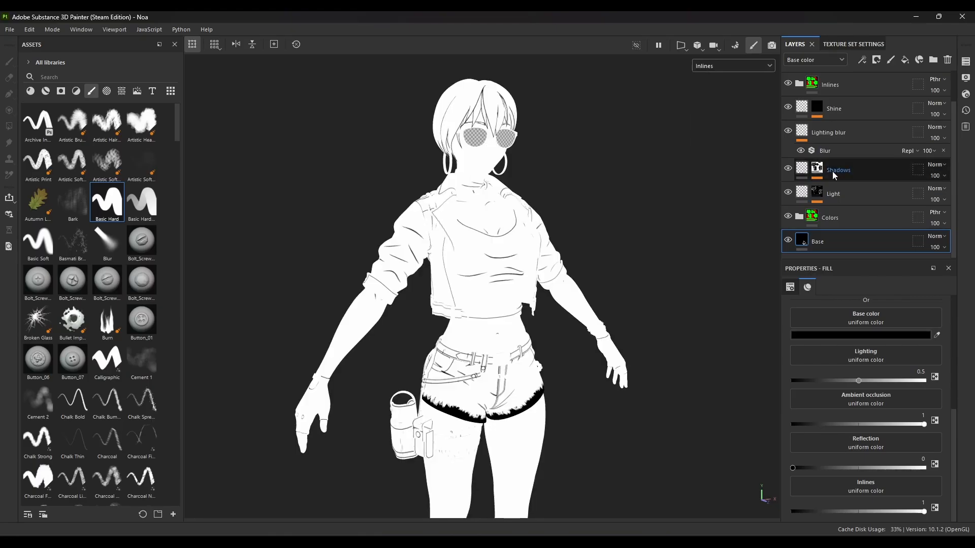
# Select the Shine layer to check which channel it affects, and expand the Inlines folder
pyautogui.scroll(1, 832, 172)
pyautogui.click(817, 137)
pyautogui.click(802, 138)
pyautogui.click(800, 114)
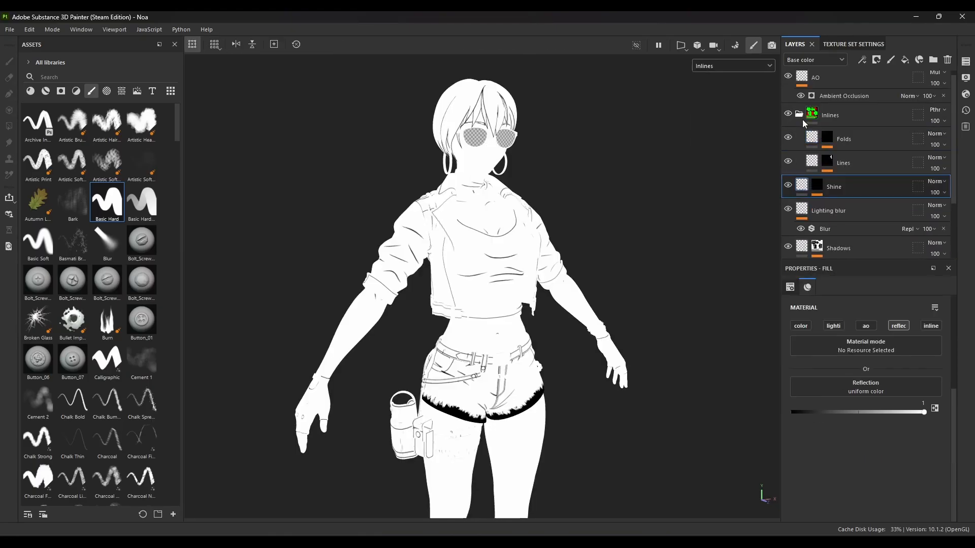
# Add a Paint effect to the Lines layer's mask and paint over the jacket's front and sleeve
pyautogui.click(827, 161)
pyautogui.click(852, 182)
pyautogui.rightClick(852, 182)
pyautogui.click(874, 335)
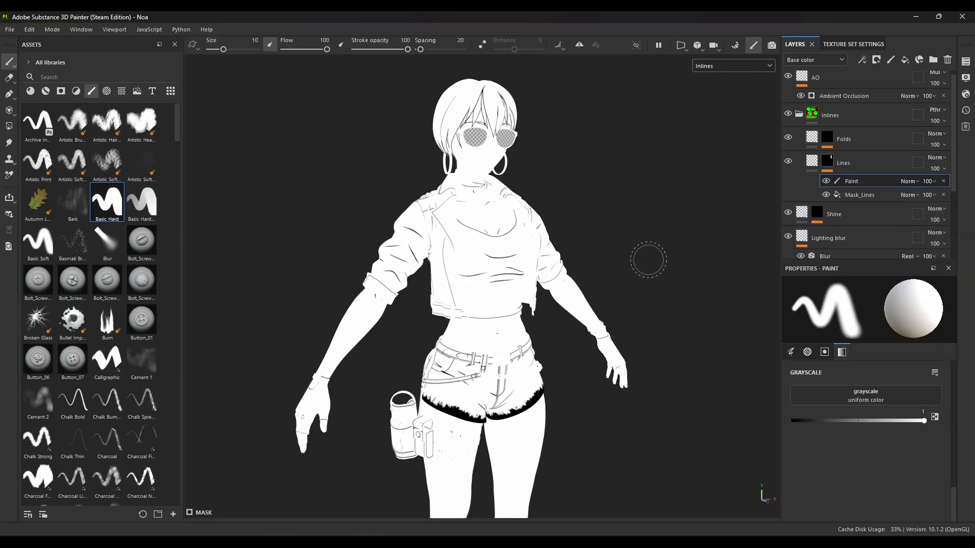
pyautogui.moveTo(447, 223)
pyautogui.mouseDown()
pyautogui.moveTo(444, 290)
pyautogui.moveTo(436, 254)
pyautogui.moveTo(383, 279)
pyautogui.mouseUp()
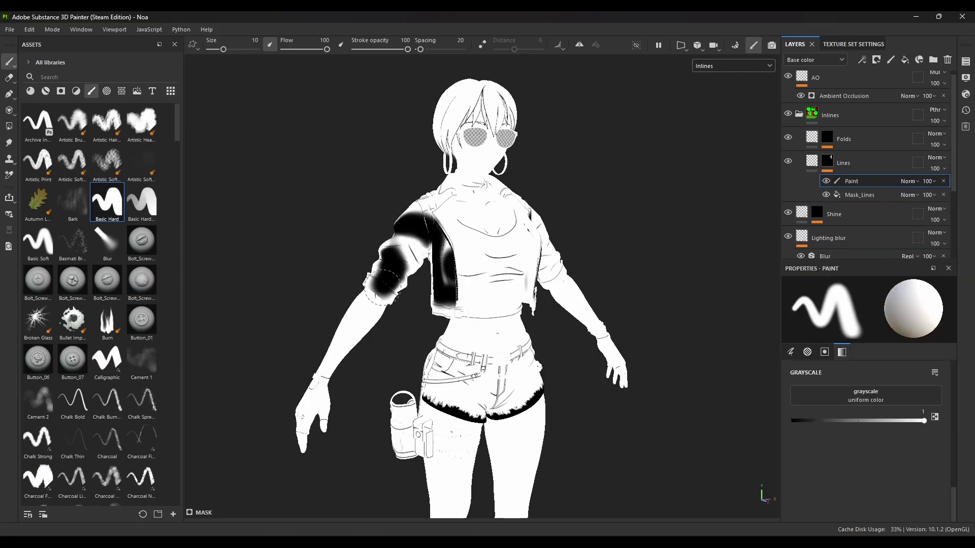
# Undo the jacket and sleeve strokes on the Lines mask, and look over the texture set list
pyautogui.hotkey('ctrl', 'z')
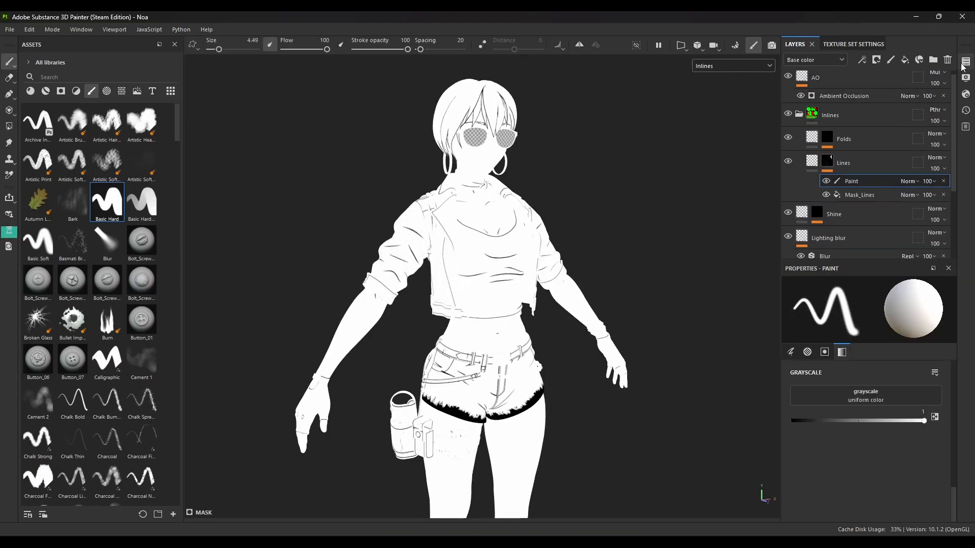
pyautogui.click(966, 62)
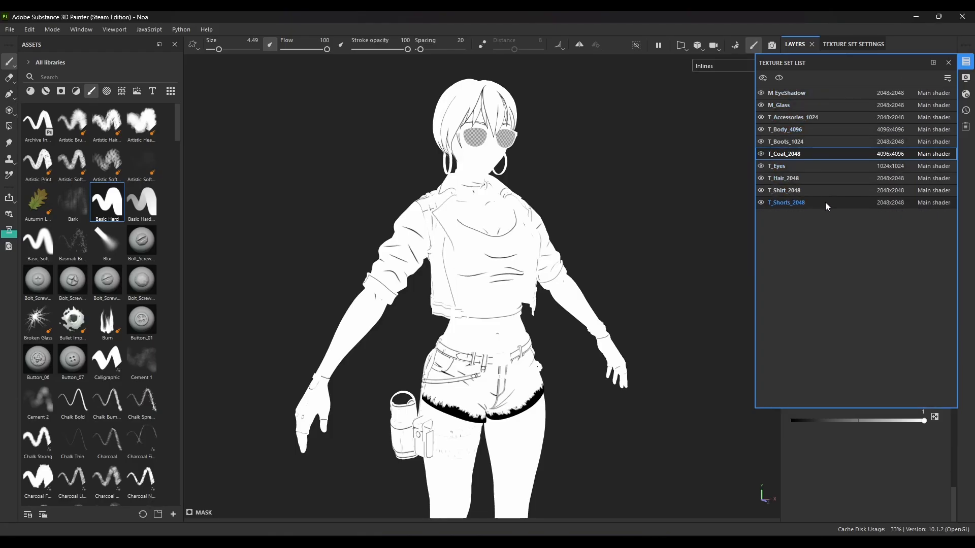
pyautogui.click(967, 62)
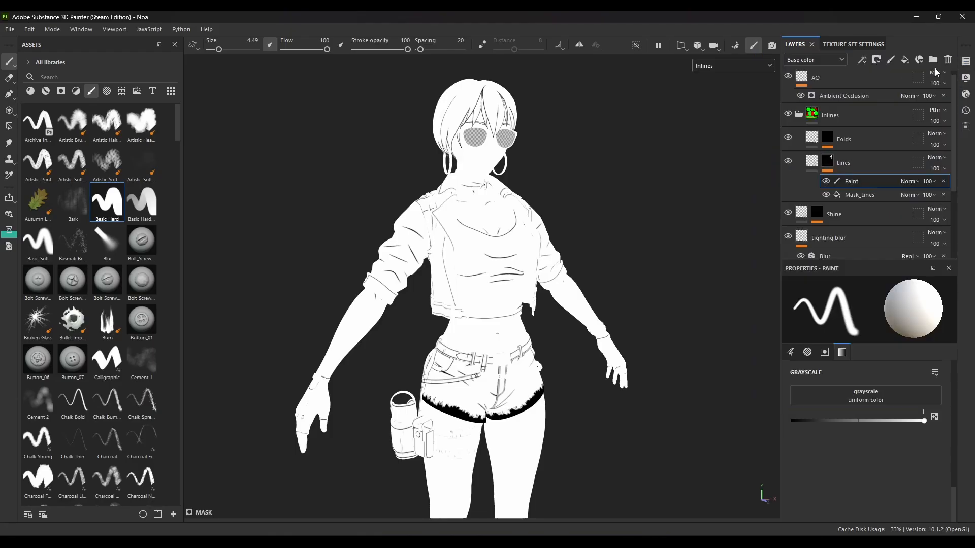
# View the Lighting channel on the character and toggle the Light and Shadows layers off and on to compare their effect
pyautogui.click(768, 66)
pyautogui.click(742, 124)
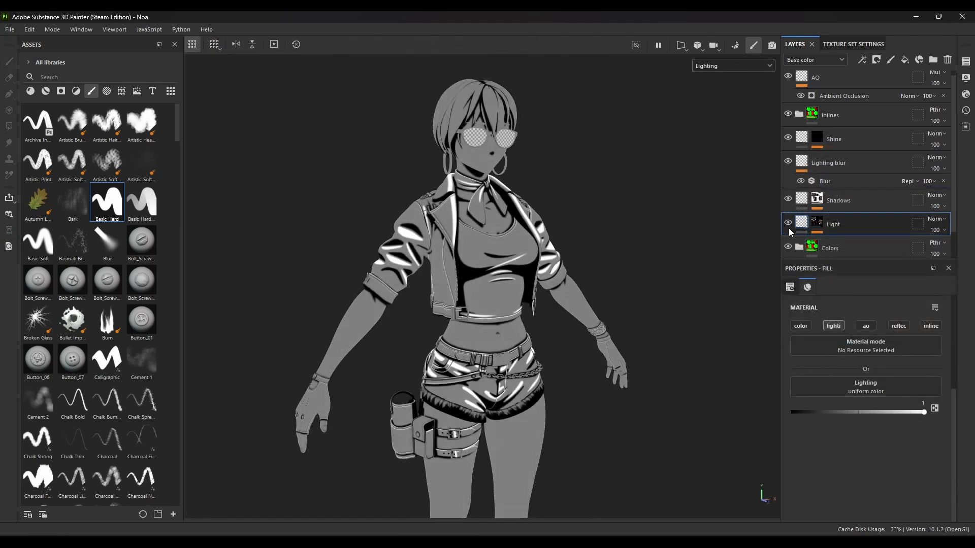
pyautogui.click(788, 224)
pyautogui.click(789, 225)
pyautogui.click(788, 198)
pyautogui.click(788, 198)
# Set the Blur Intensity of the Lighting blur layer's filter to about 2.42
pyautogui.click(829, 183)
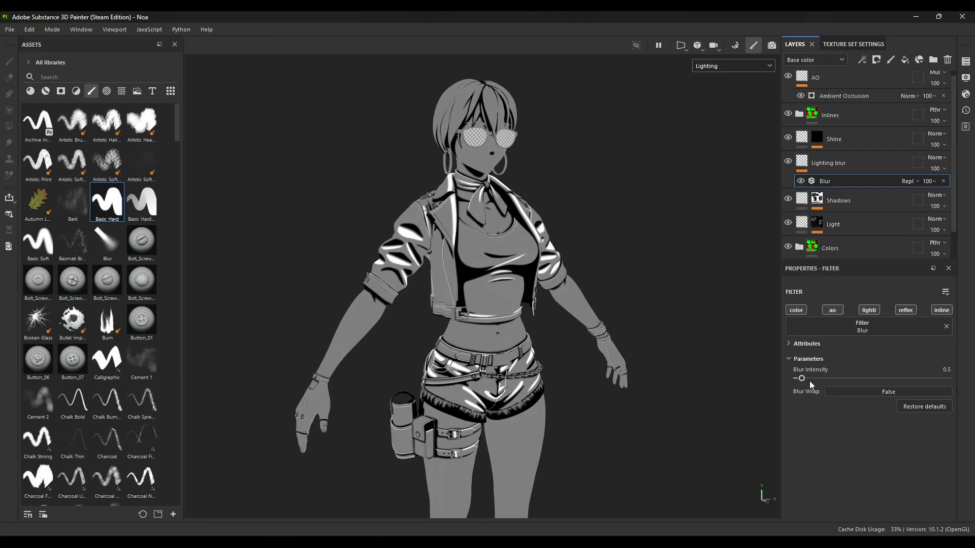
pyautogui.moveTo(812, 380)
pyautogui.mouseDown()
pyautogui.moveTo(860, 379)
pyautogui.moveTo(820, 381)
pyautogui.mouseUp()
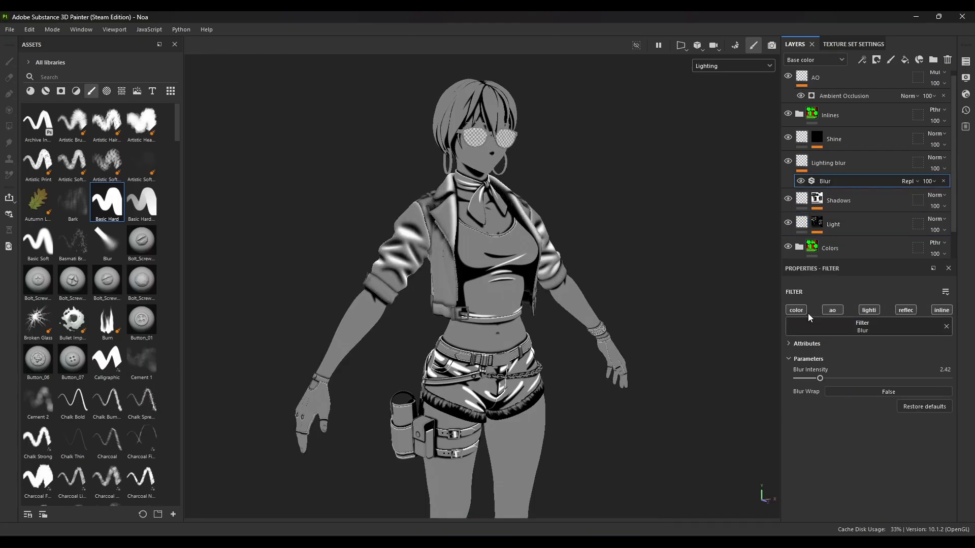
# Set the TEST paint layer's blend mode to Subtract for the Base color channel
pyautogui.click(805, 205)
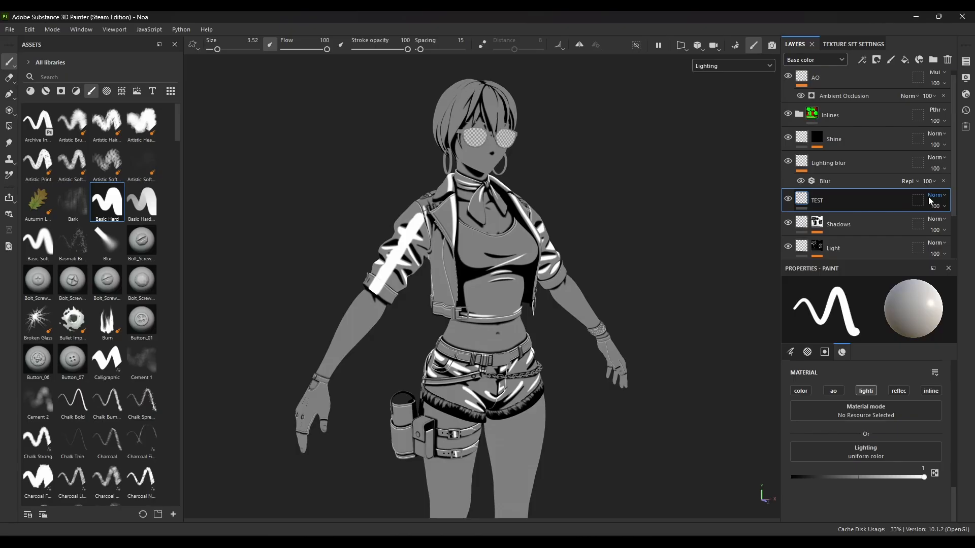
pyautogui.click(939, 196)
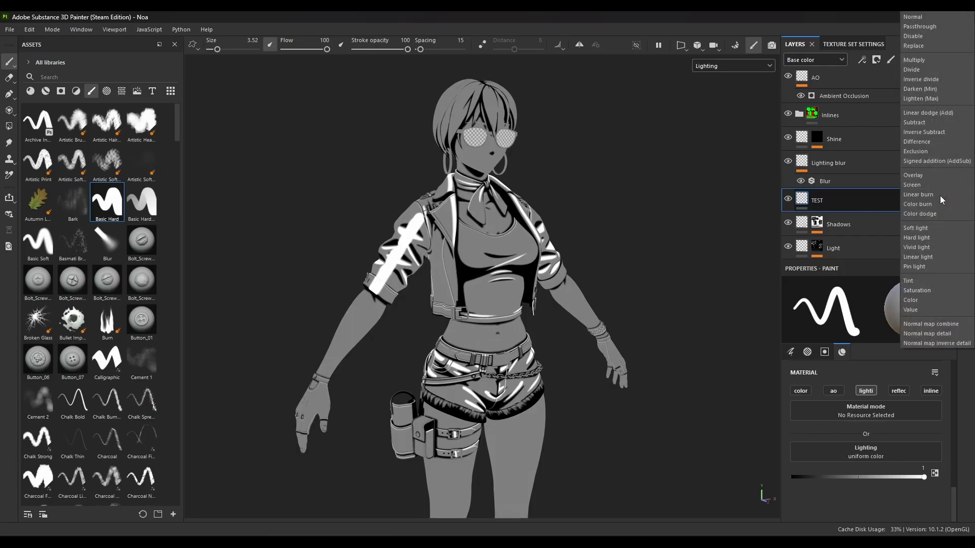
pyautogui.click(932, 122)
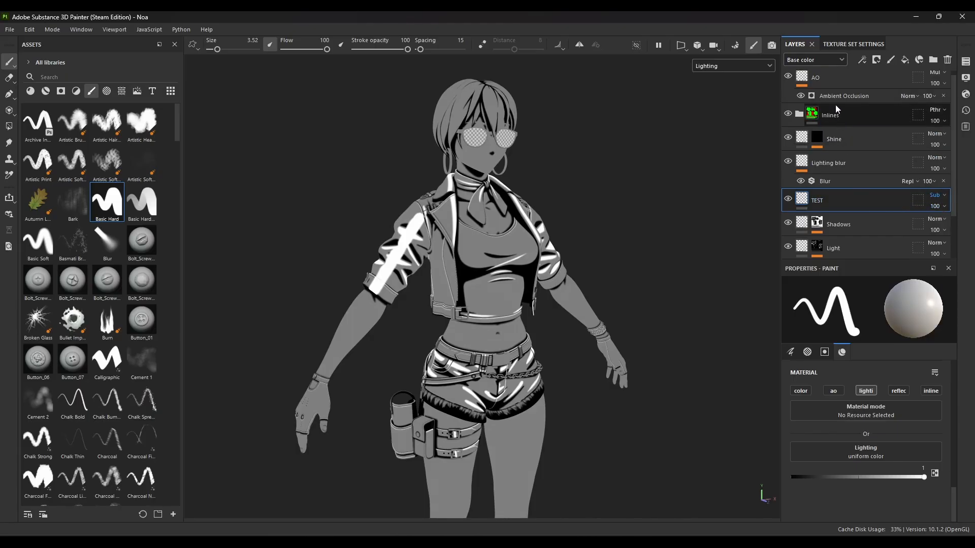
# Switch the layer stack to the Lighting channel, set the TEST layer's blend mode to Subtract there, and toggle its visibility to compare
pyautogui.click(827, 60)
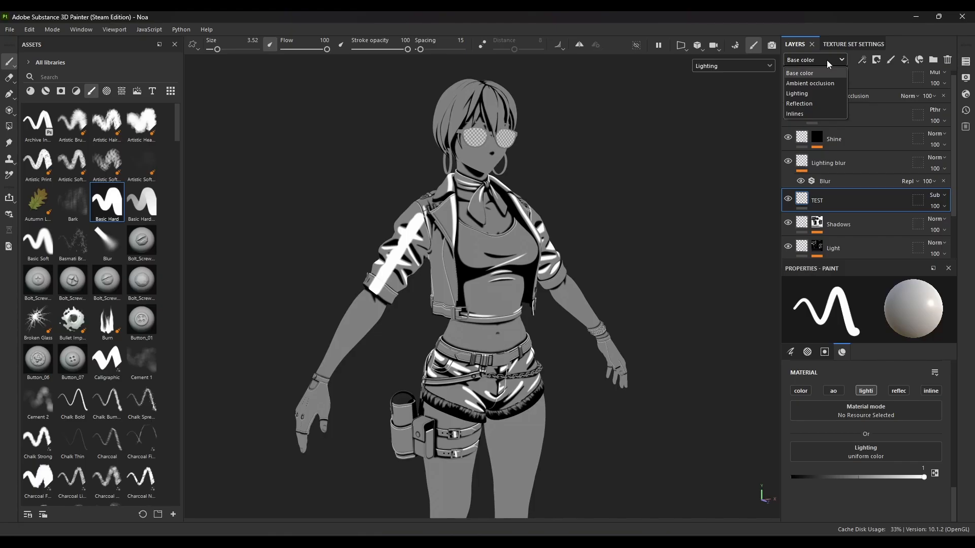
pyautogui.click(814, 93)
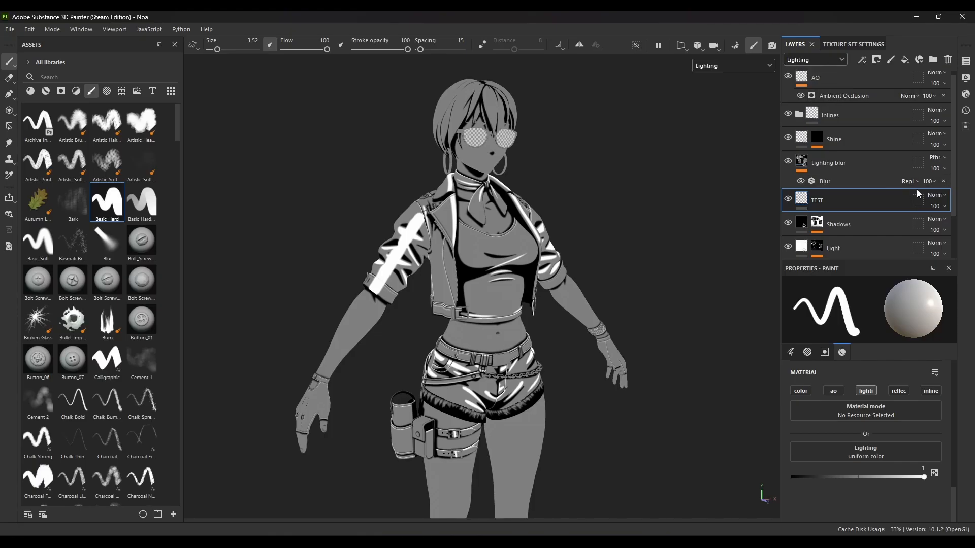
pyautogui.click(935, 196)
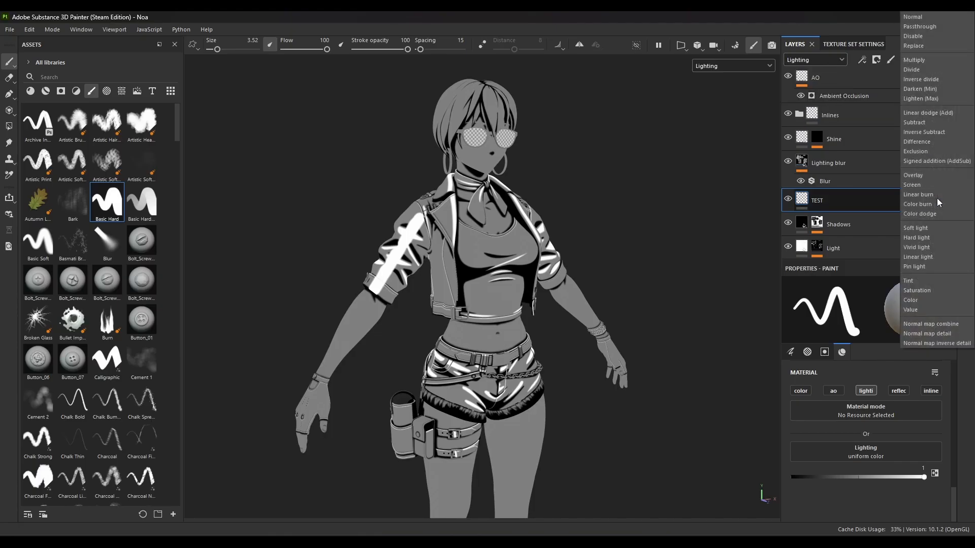
pyautogui.click(923, 123)
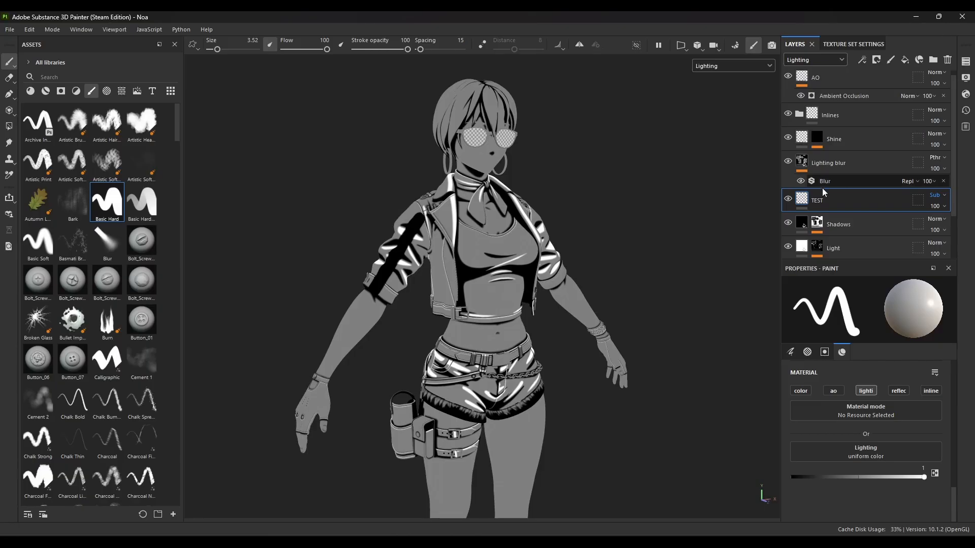
pyautogui.click(788, 200)
pyautogui.click(789, 200)
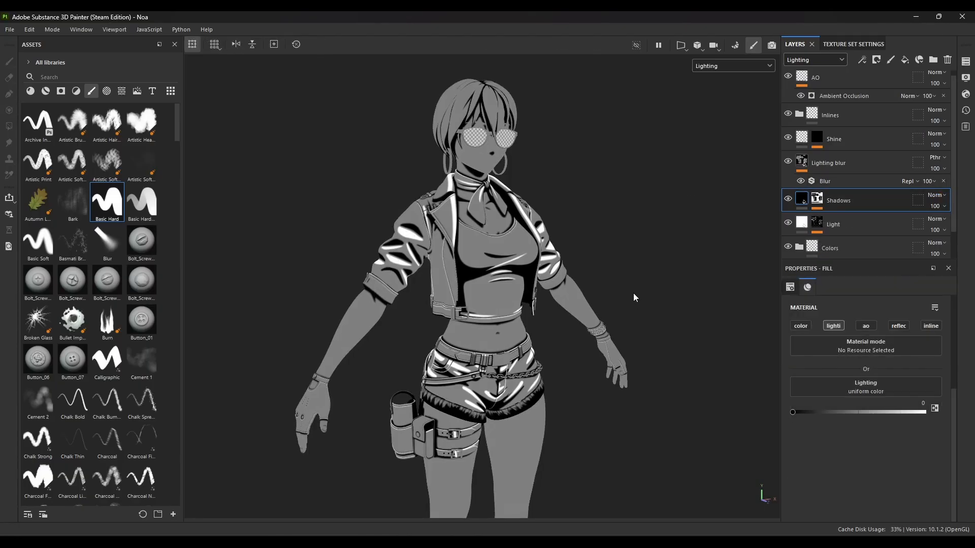
# Inspect the Tuto output template in the texture export settings, and open the texture set's channel list
pyautogui.click(9, 29)
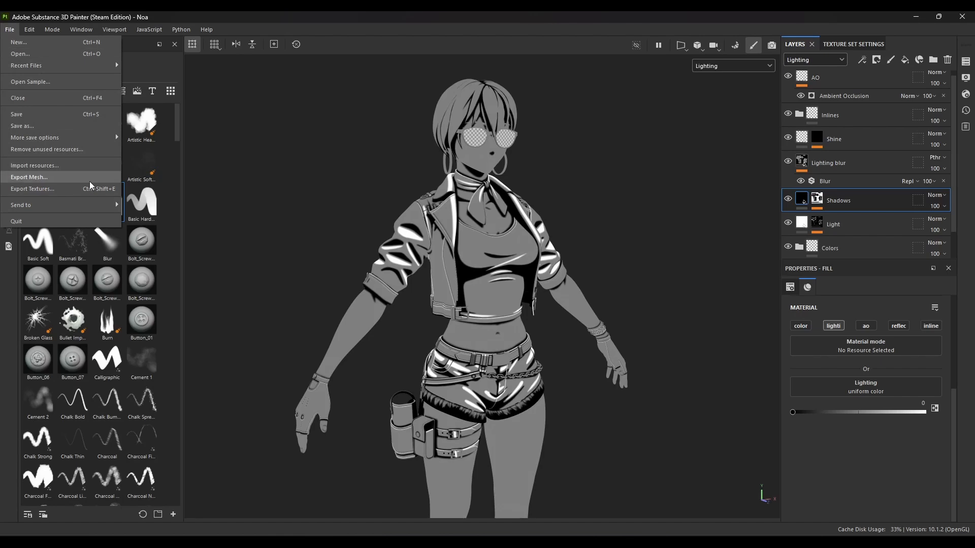
pyautogui.click(76, 189)
pyautogui.click(270, 104)
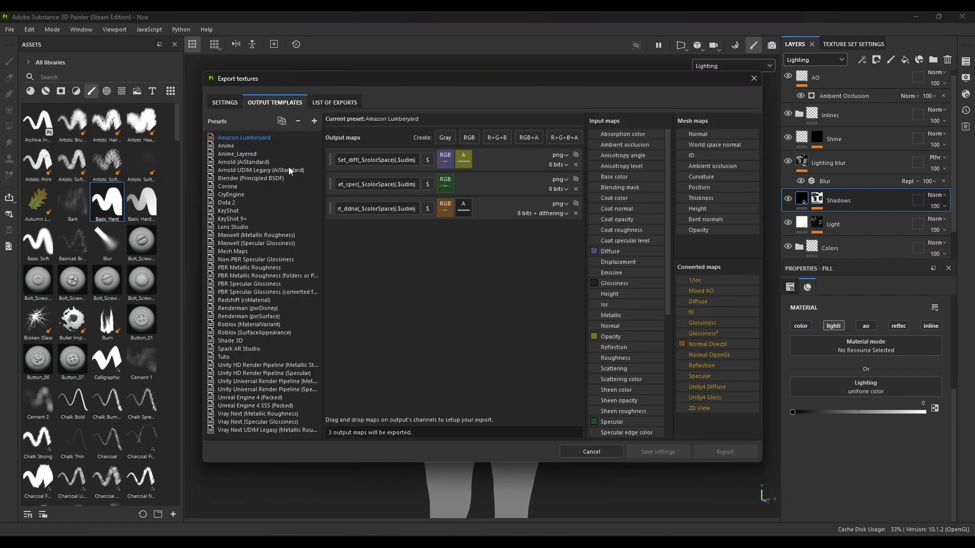
pyautogui.click(224, 358)
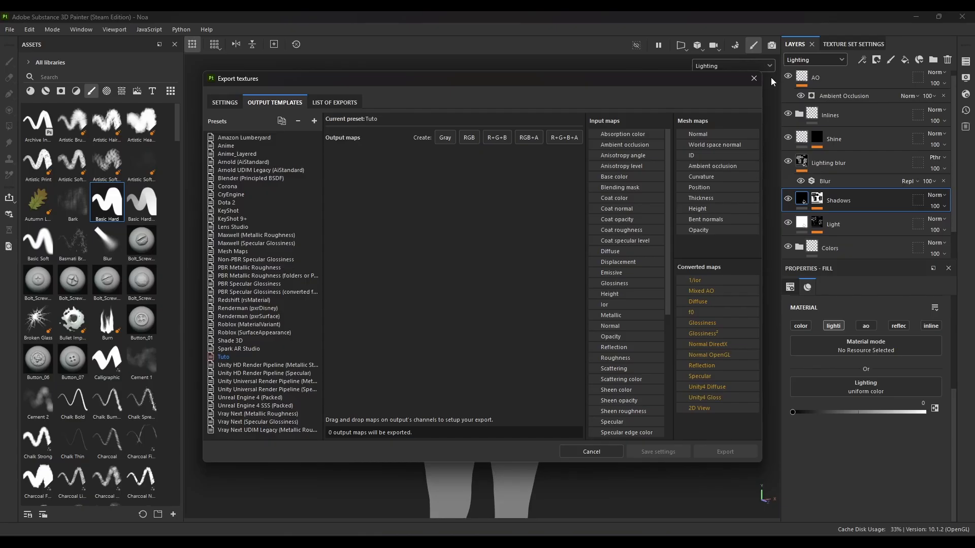
pyautogui.click(753, 78)
pyautogui.click(834, 46)
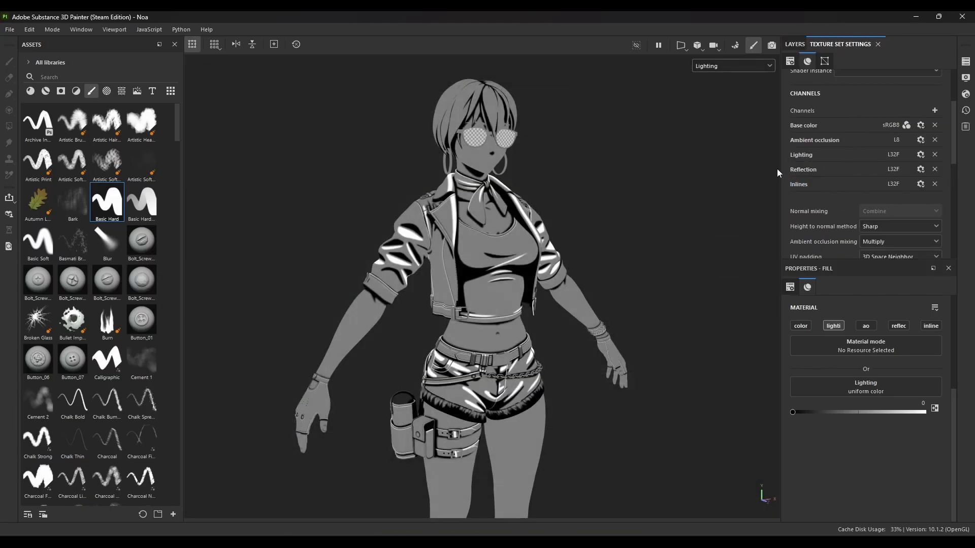
# Create a new preset in the texture export output templates and try to rename it Noa
pyautogui.click(10, 29)
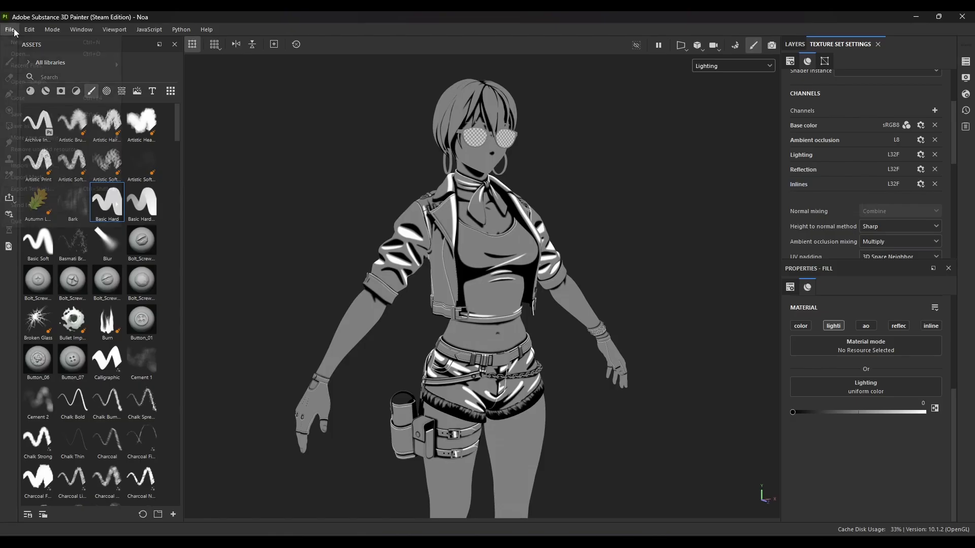
pyautogui.click(33, 189)
pyautogui.click(275, 102)
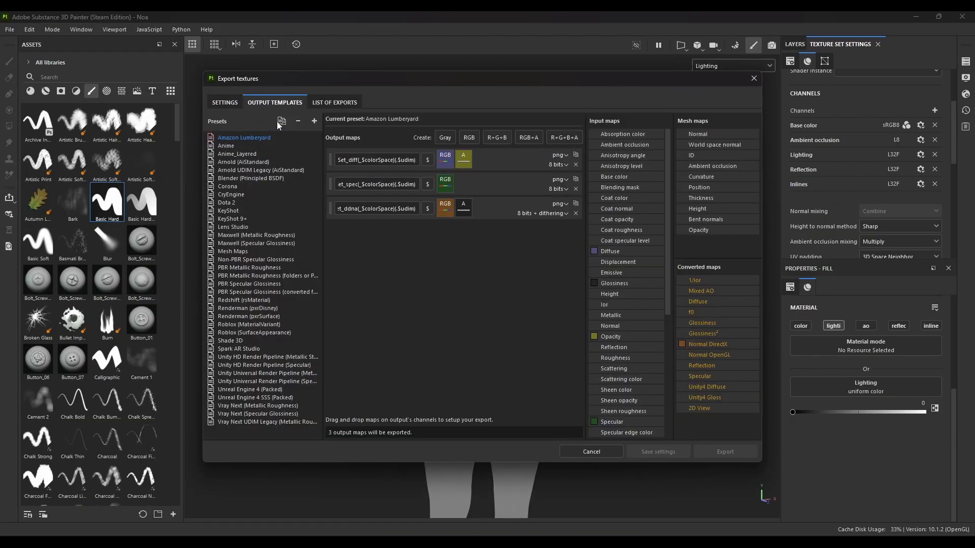
pyautogui.click(314, 121)
pyautogui.doubleClick(256, 432)
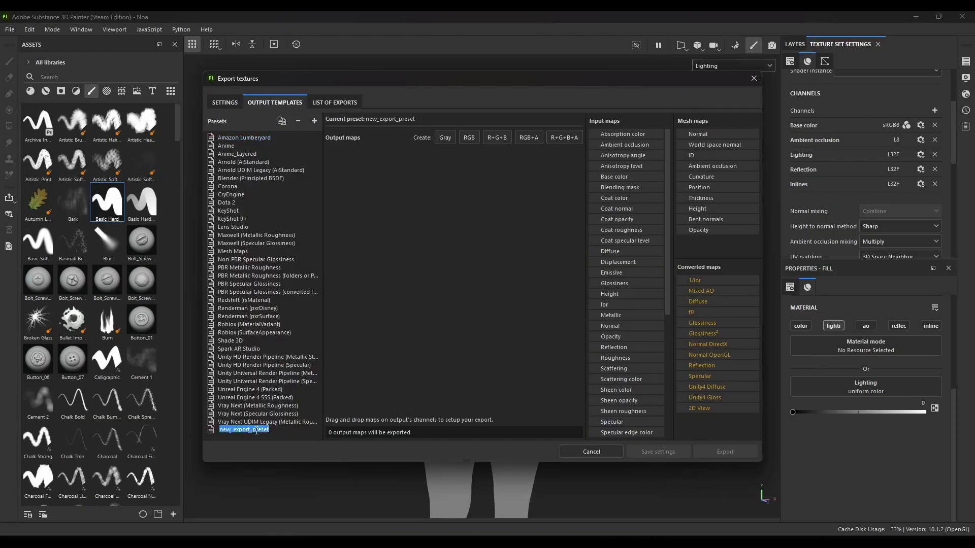
pyautogui.write('Noa')
pyautogui.press('Return')
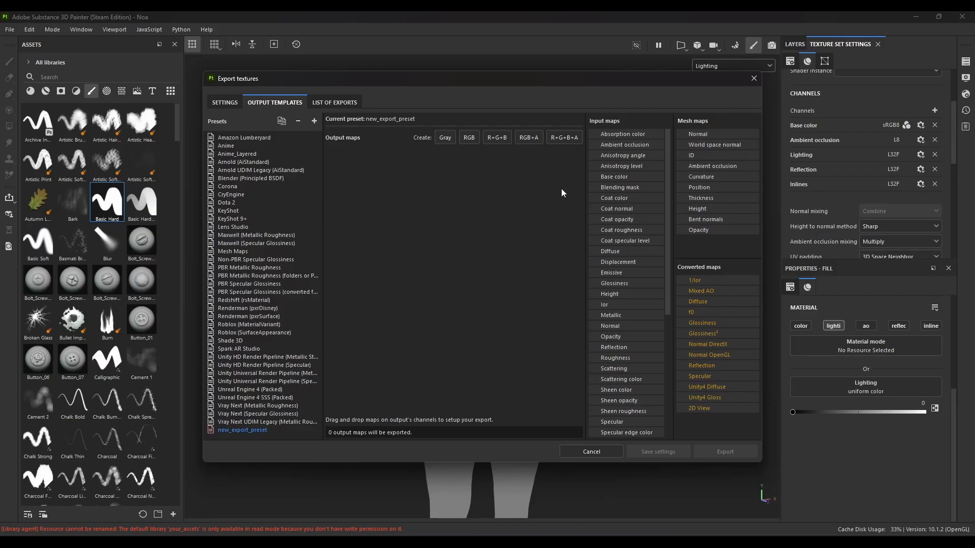
# Add an R+G+B+A output map to the new preset, in tga format and named $textureSet_packed
pyautogui.click(562, 138)
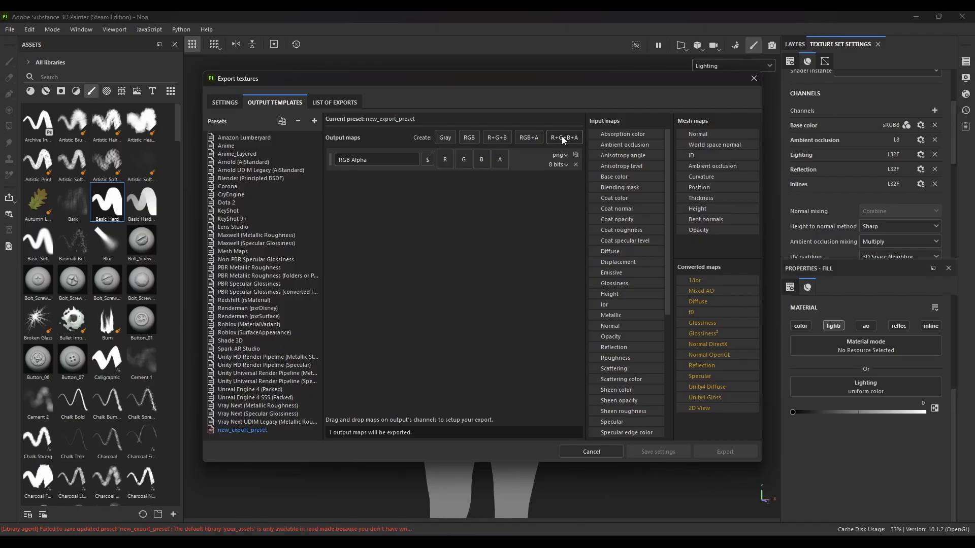
pyautogui.click(558, 155)
pyautogui.click(560, 192)
pyautogui.moveTo(367, 160); pyautogui.dragTo(336, 160)
pyautogui.press('BackSpace')
pyautogui.click(427, 160)
pyautogui.click(447, 196)
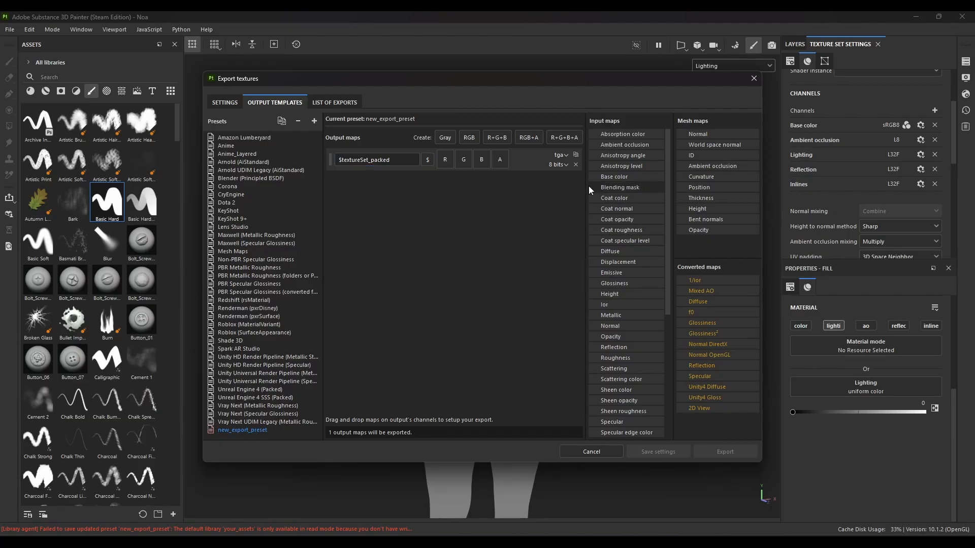
# Assign the User0 input map to the packed map's red channel and Ambient occlusion to its green channel
pyautogui.scroll(-5, 630, 325)
pyautogui.moveTo(622, 315); pyautogui.dragTo(444, 161)
pyautogui.click(463, 168)
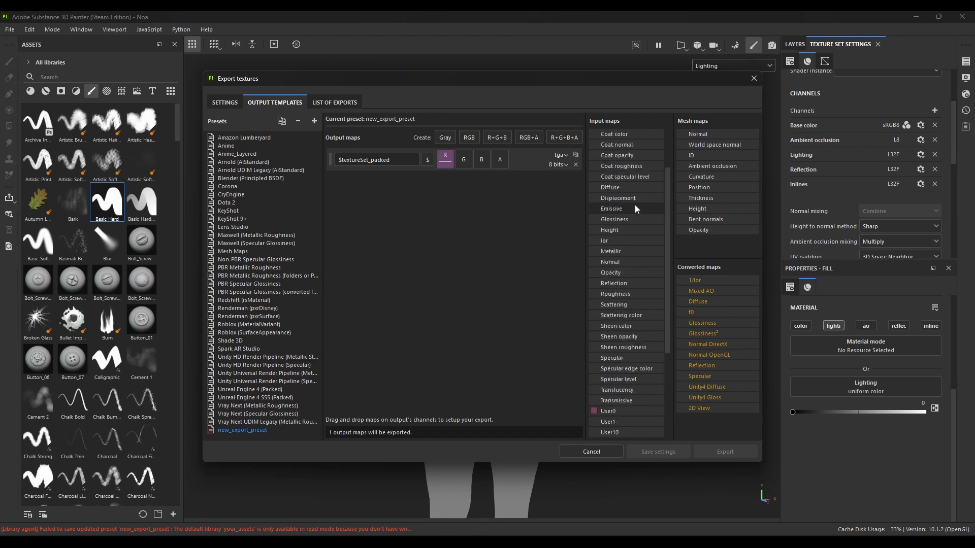
pyautogui.scroll(5, 629, 203)
pyautogui.moveTo(625, 144); pyautogui.dragTo(467, 162)
pyautogui.click(477, 175)
# Assign User1 to the packed map's blue channel and User2 to its alpha channel, and close the export window
pyautogui.scroll(-5, 629, 304)
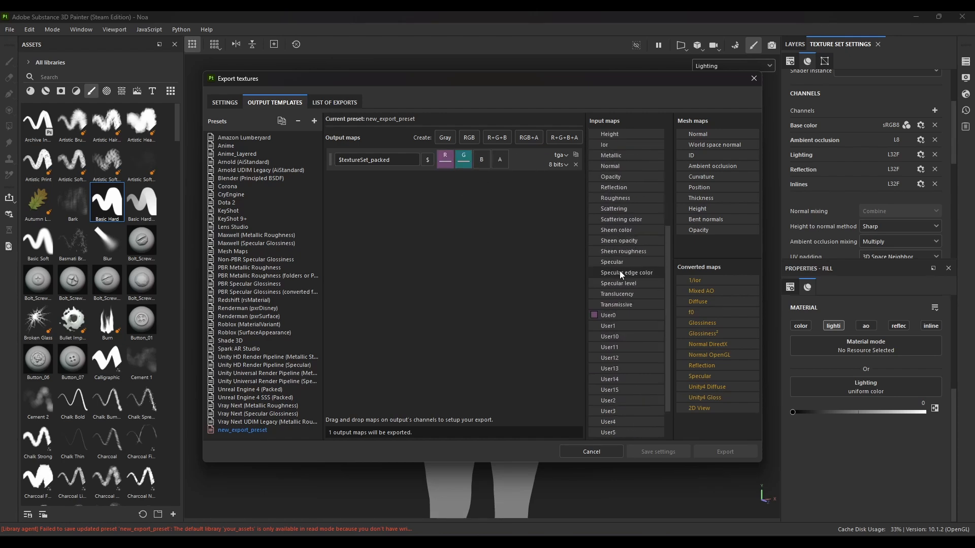
pyautogui.moveTo(610, 293); pyautogui.dragTo(486, 160)
pyautogui.click(498, 165)
pyautogui.scroll(-1, 639, 348)
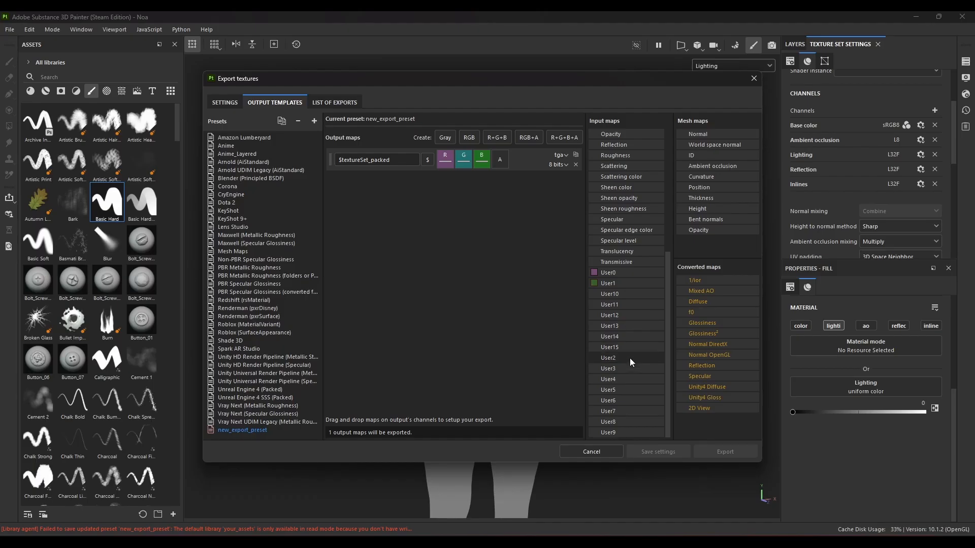
pyautogui.moveTo(630, 358); pyautogui.dragTo(502, 156)
pyautogui.click(526, 175)
pyautogui.click(754, 78)
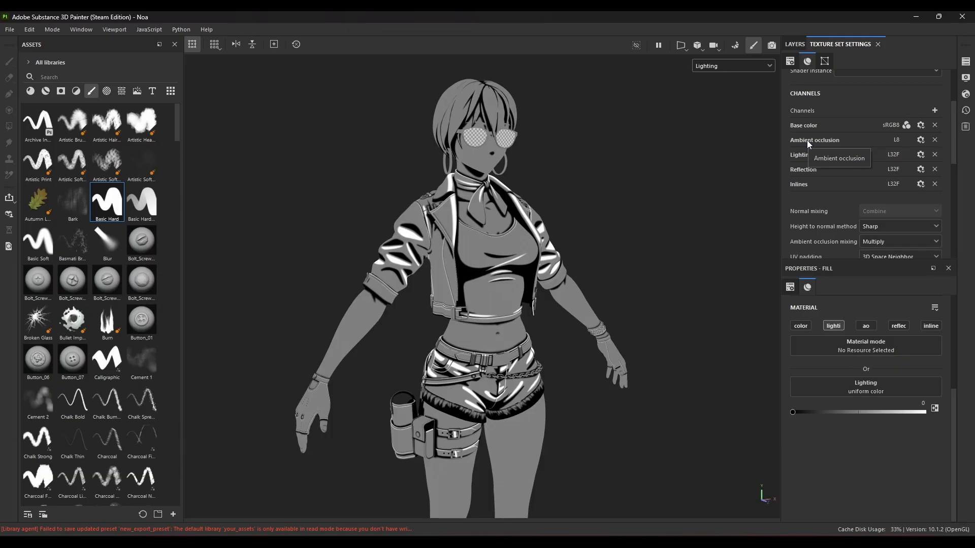
# Reopen the texture export settings and set the global output template to new_export_preset
pyautogui.hotkey('ctrl', 'shift', 'e')
pyautogui.click(227, 102)
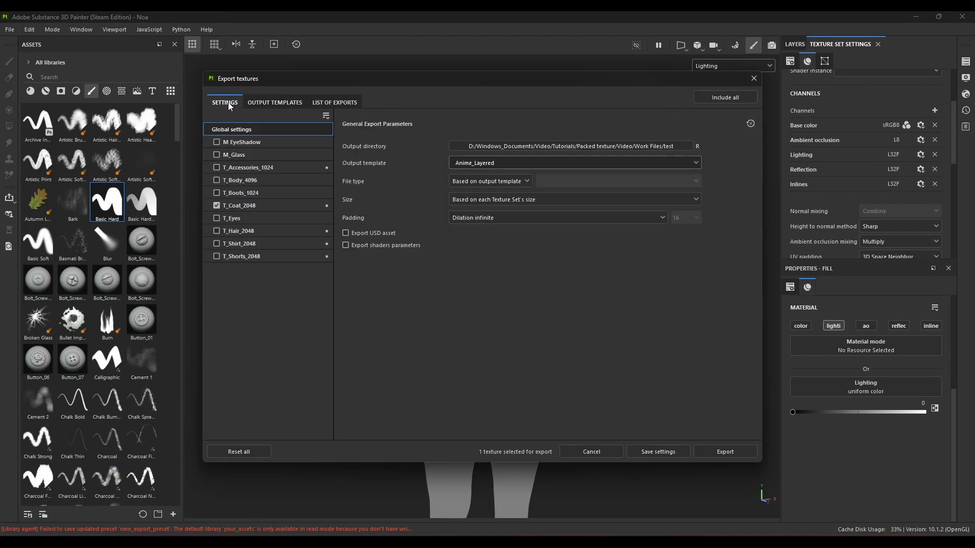
pyautogui.click(508, 166)
pyautogui.scroll(-5, 528, 240)
pyautogui.click(727, 452)
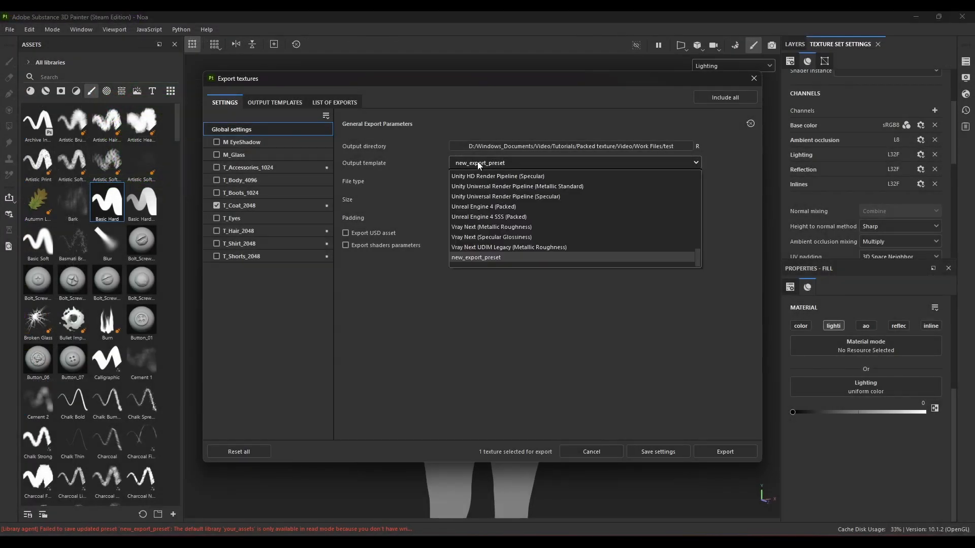
pyautogui.click(457, 162)
pyautogui.click(431, 171)
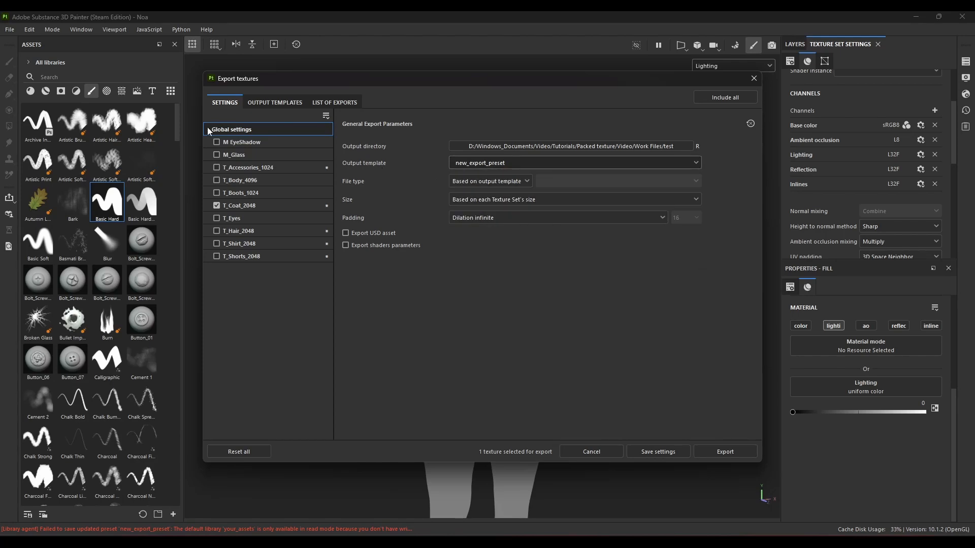
# Review the individual export settings of T_Accessories_1024 and T_Body_4096, and open the output template choices for T_Body_4096
pyautogui.click(251, 169)
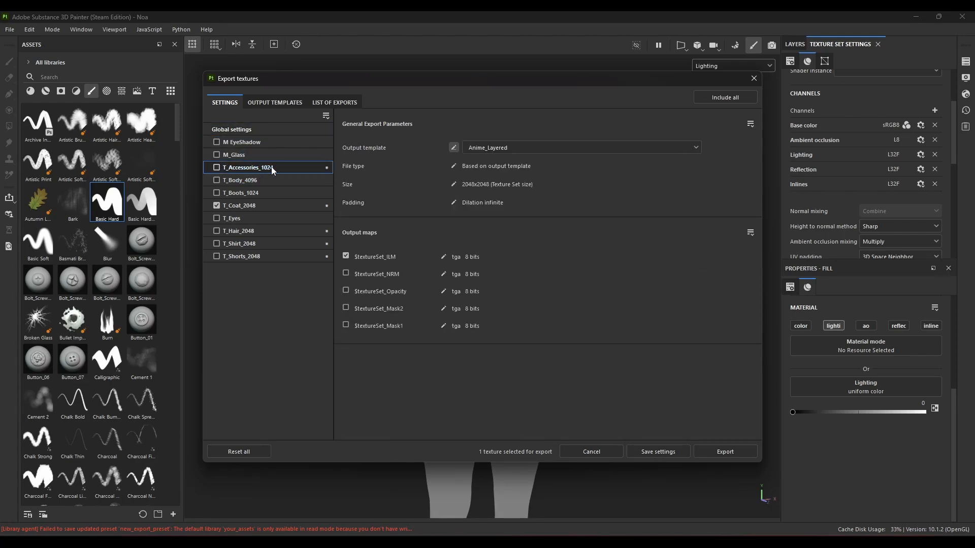
pyautogui.click(274, 179)
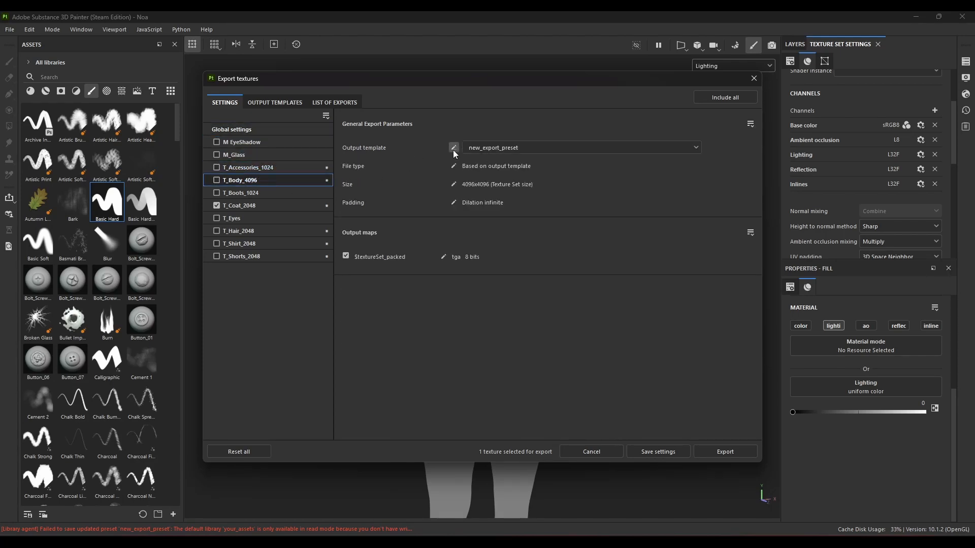
pyautogui.click(487, 148)
pyautogui.click(498, 206)
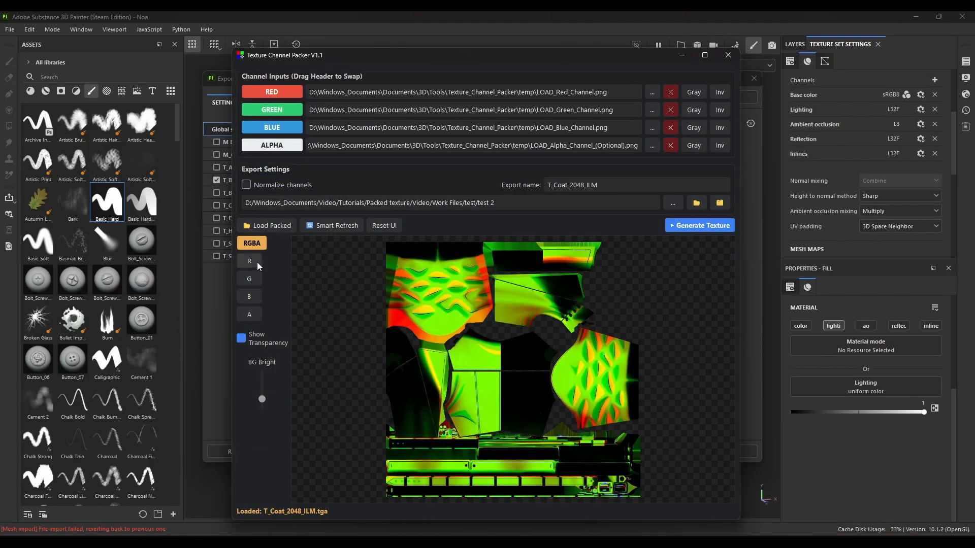
# Toggle transparency in the T_Coat_2048_ILM preview, and inspect its red, green, blue and alpha channels individually
pyautogui.click(242, 338)
pyautogui.click(242, 338)
pyautogui.click(250, 277)
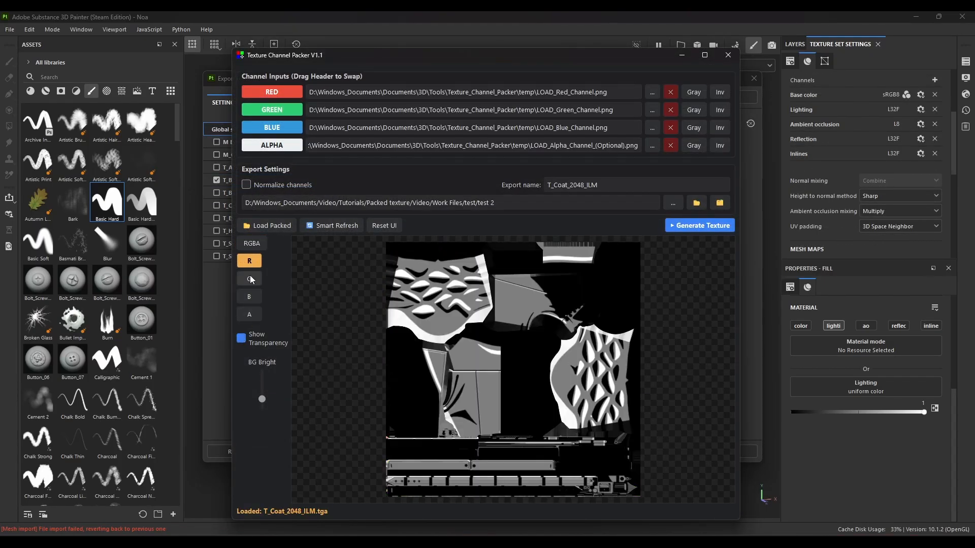
pyautogui.click(254, 297)
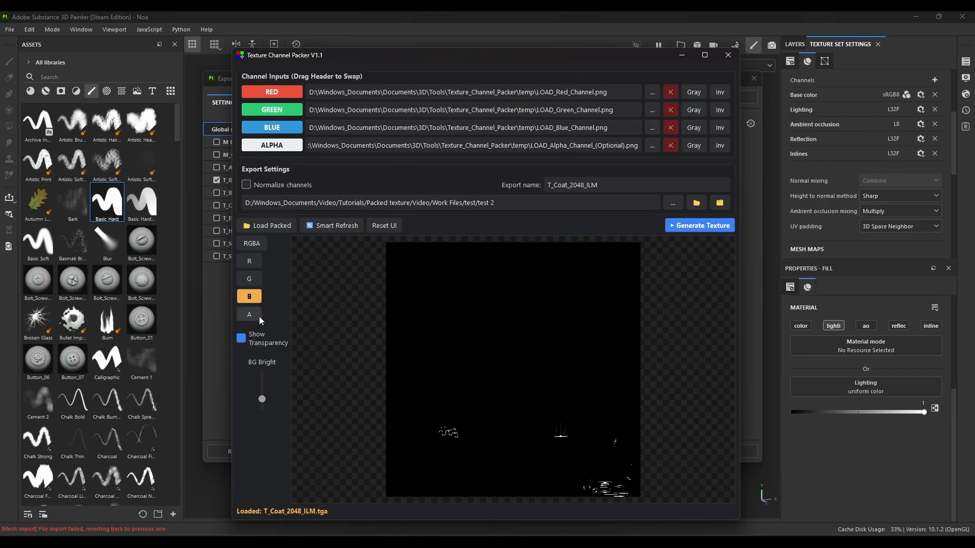
pyautogui.click(259, 318)
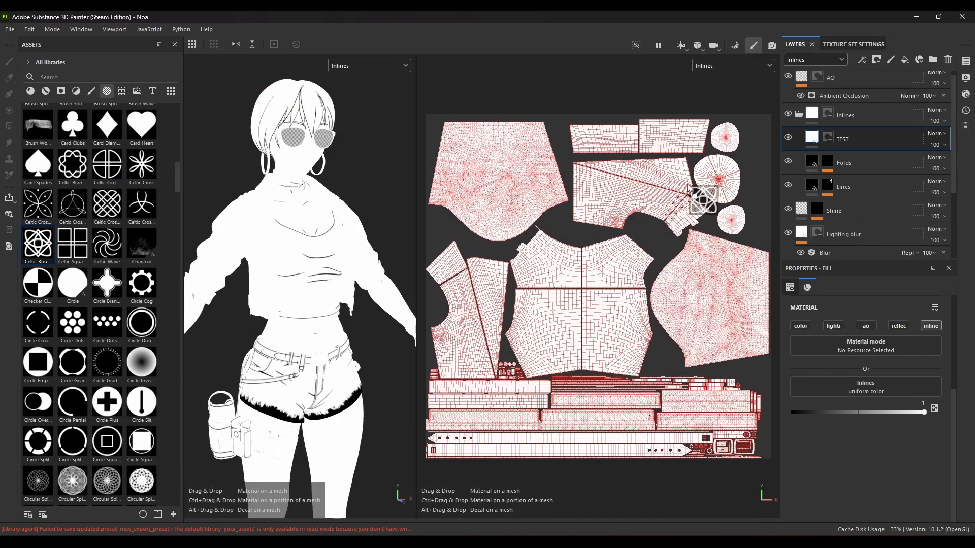
# Apply the Celtic Round Square texture to the TEST layer's Inlines channel, and export T_Coat_2048 with new_export_preset
pyautogui.click(812, 137)
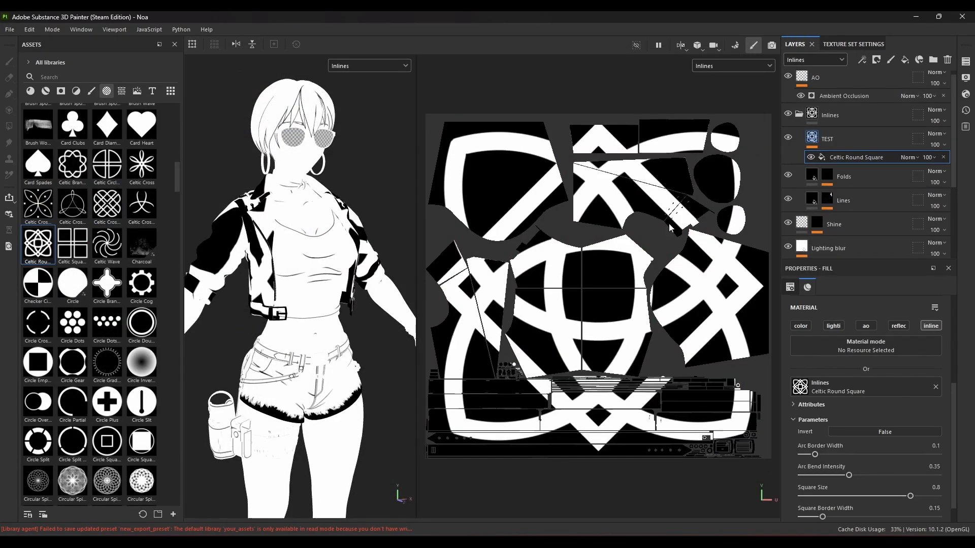
pyautogui.hotkey('ctrl', 'shift', 'e')
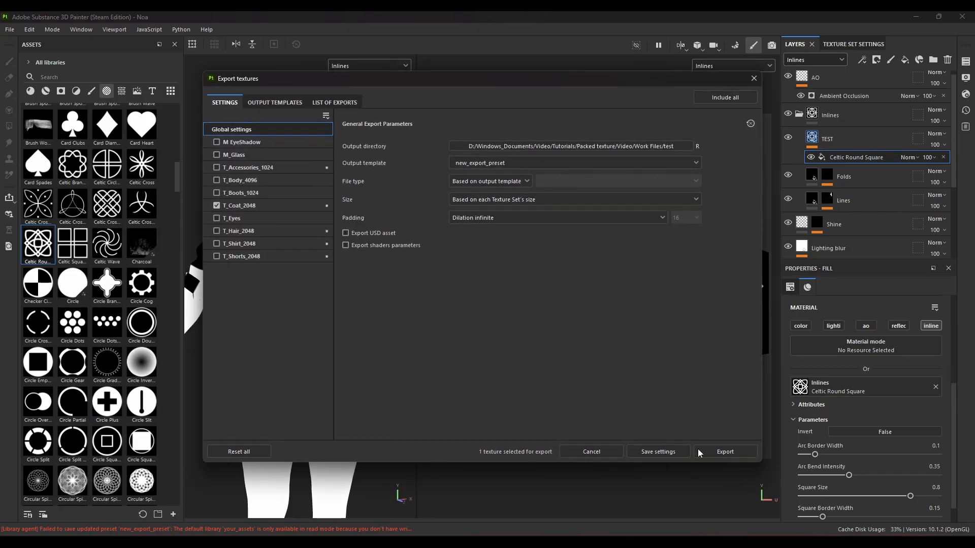
pyautogui.click(710, 457)
# Switch to Krita and separate the T_Coat_2048_packed.tga image into its individual channels
pyautogui.click(679, 543)
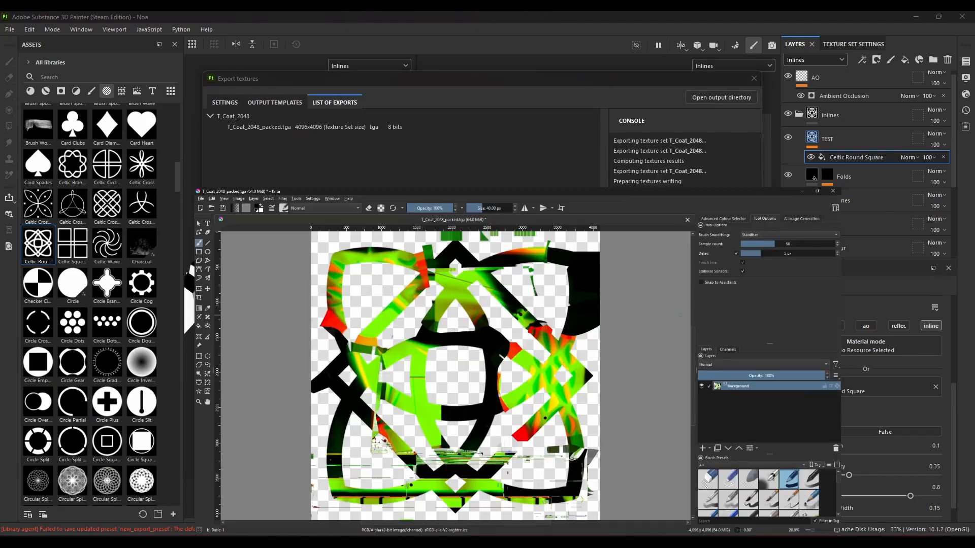
pyautogui.click(67, 28)
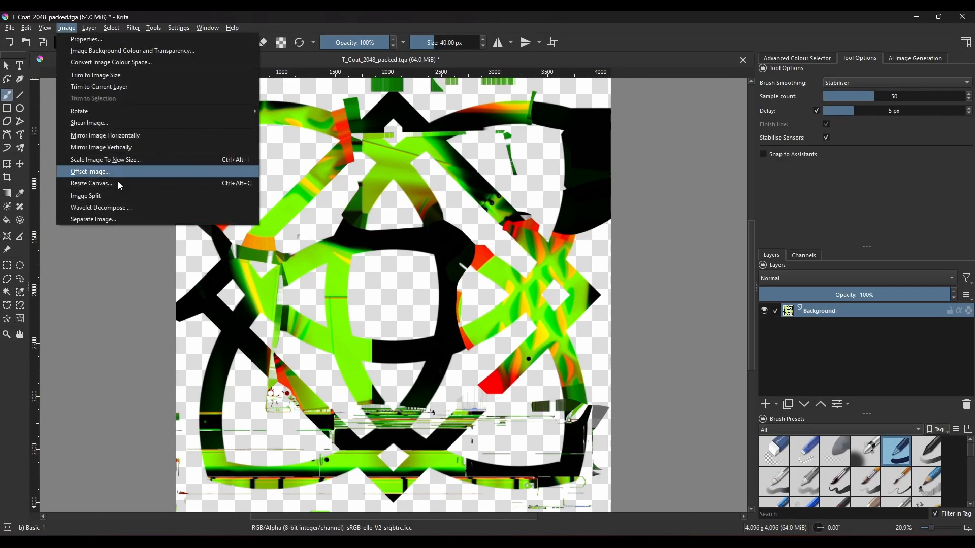
pyautogui.click(101, 221)
pyautogui.click(528, 360)
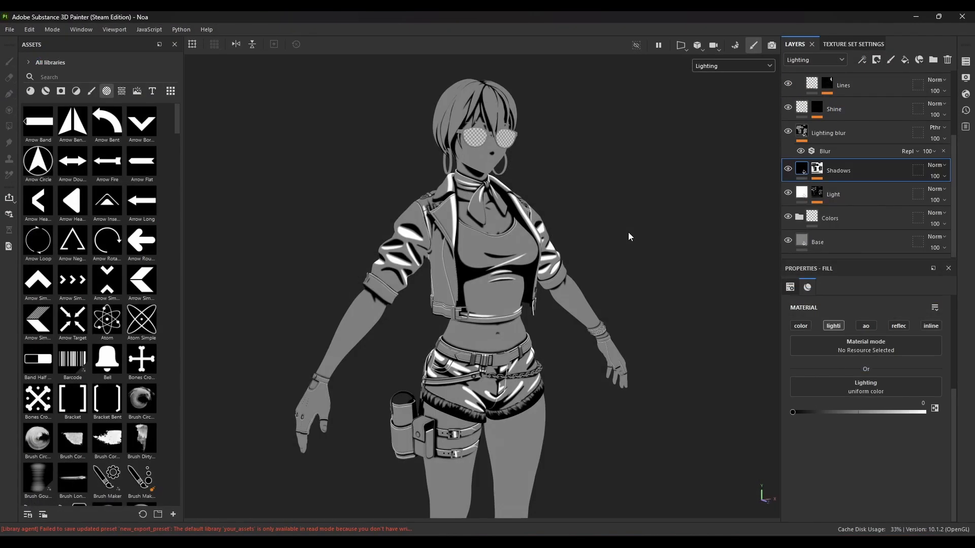
# Review the channel setup of new_export_preset in the texture export window, and export T_Coat_2048 with it
pyautogui.hotkey('ctrl', 'shift', 'e')
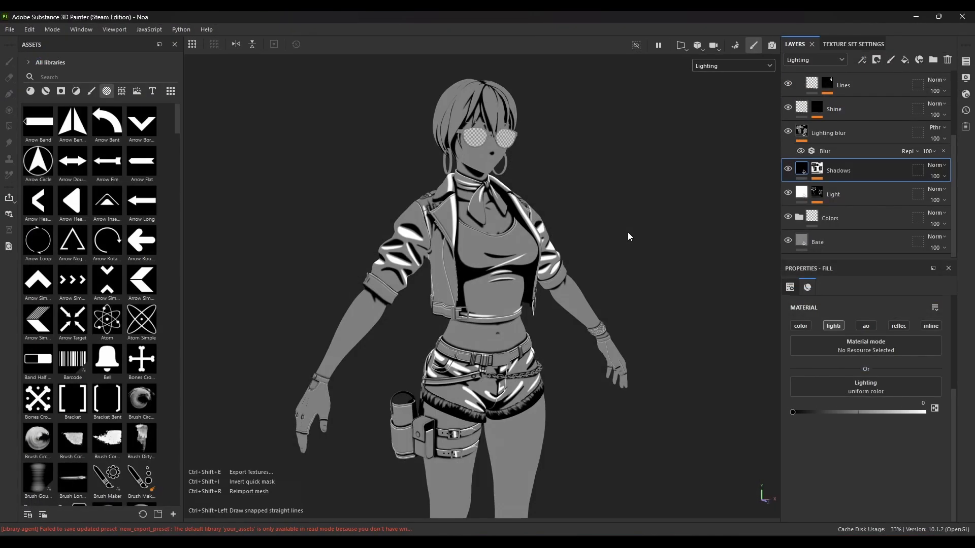
pyautogui.click(274, 102)
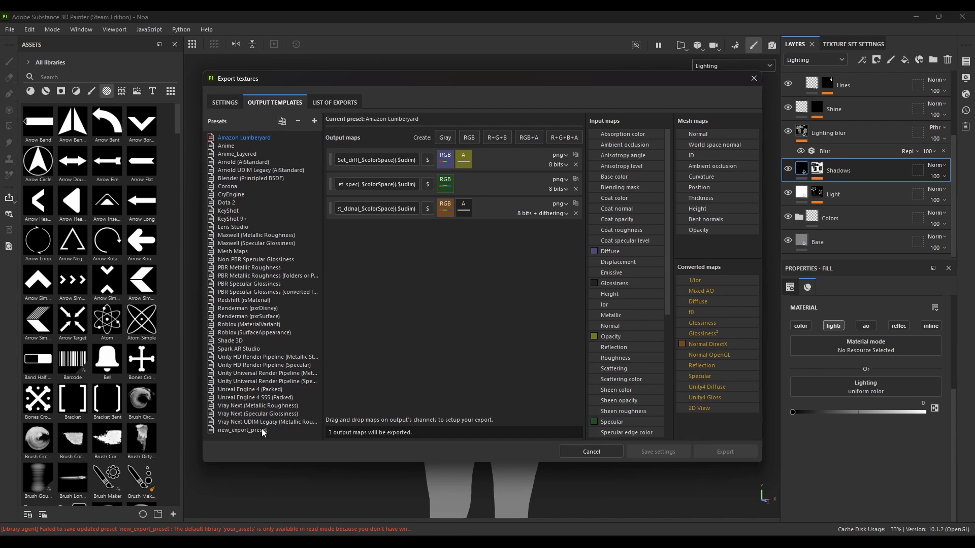
pyautogui.click(242, 430)
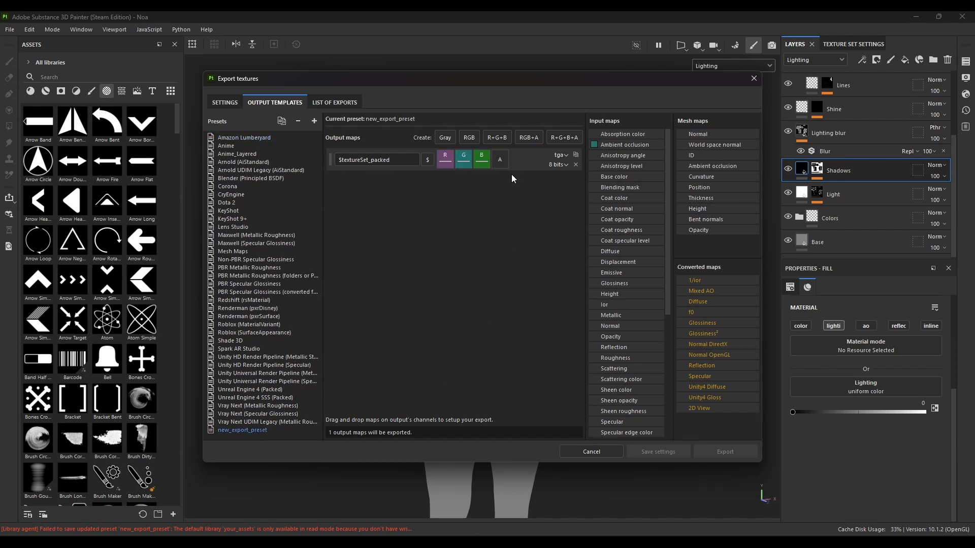
pyautogui.click(225, 108)
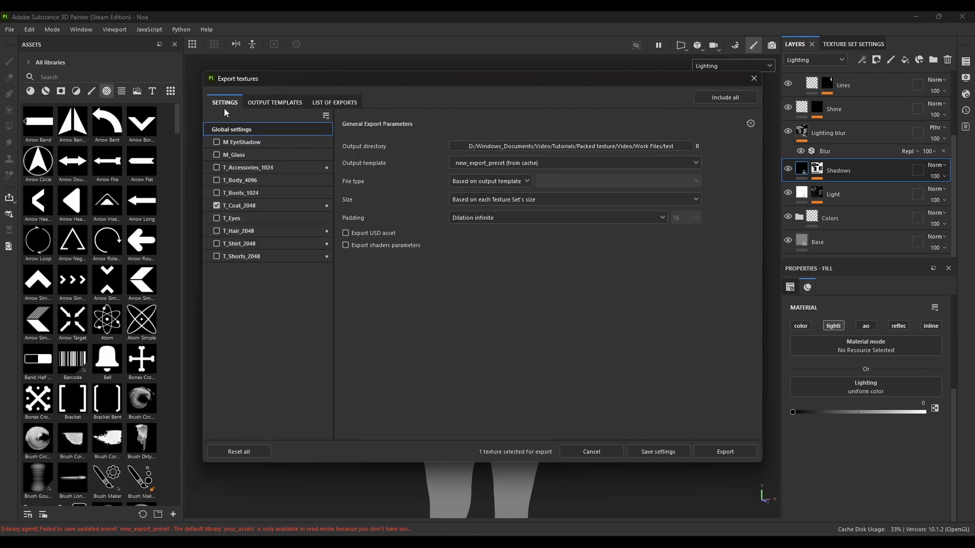
pyautogui.click(739, 453)
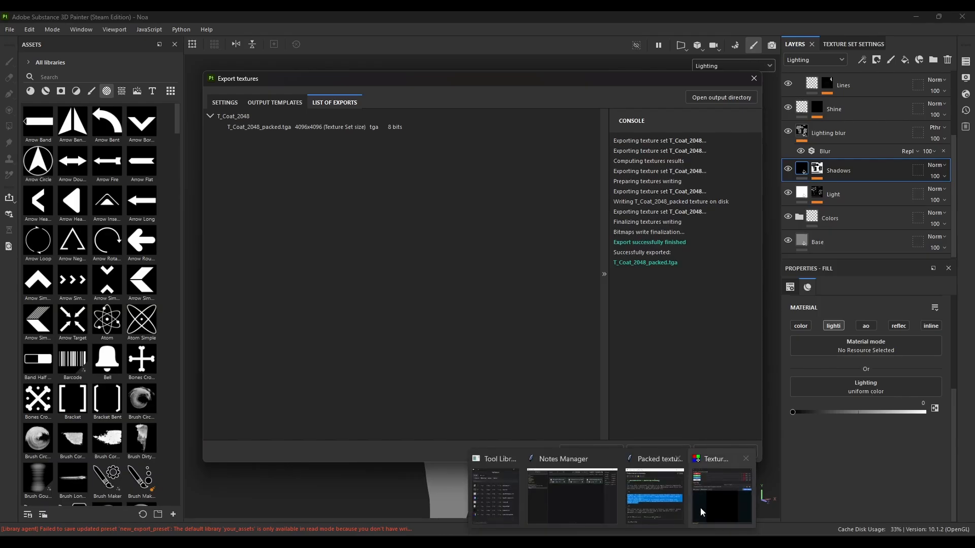
# Load T_Coat_2048_packed.tga into Texture Channel Packer, and generate the texture with Logo.jpg as its alpha channel
pyautogui.click(721, 508)
pyautogui.moveTo(476, 255); pyautogui.dragTo(431, 269)
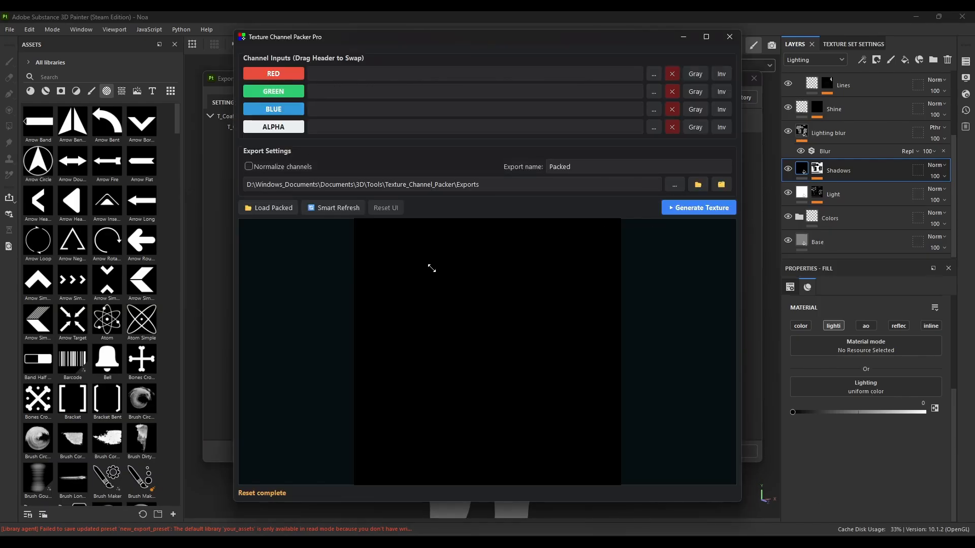
pyautogui.moveTo(789, 142); pyautogui.dragTo(370, 129)
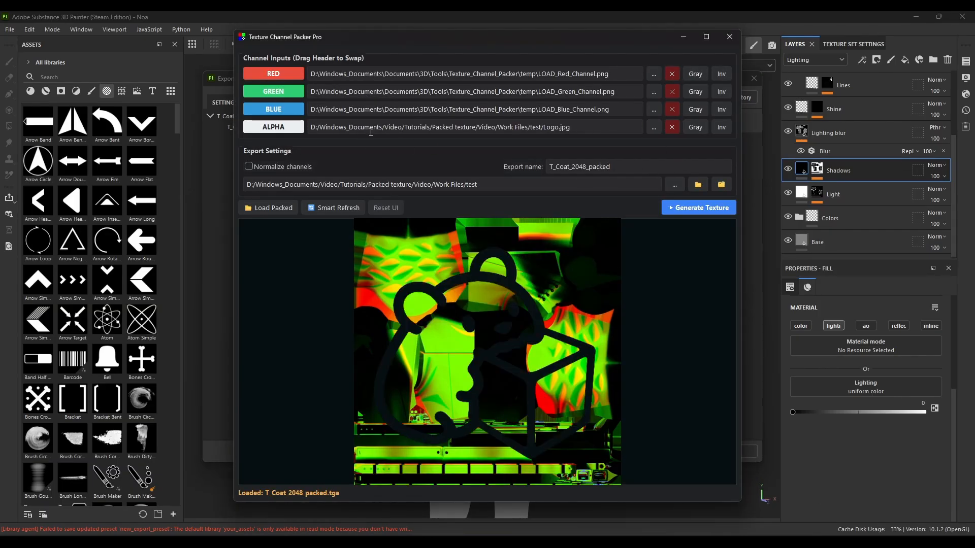
pyautogui.click(693, 209)
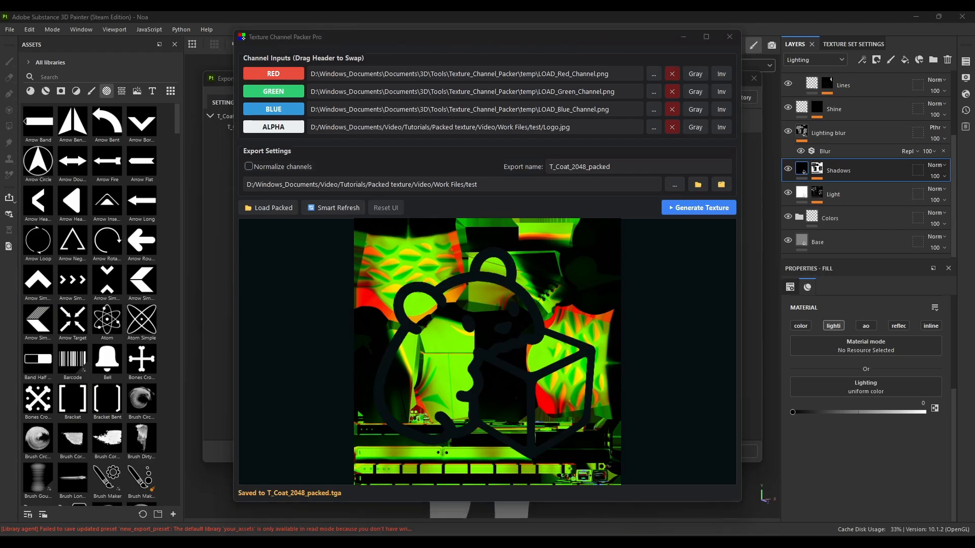
# Check the generated T_Coat_2048_packed.tga in the test folder, and close the texture export window
pyautogui.moveTo(974, 168); pyautogui.dragTo(726, 13)
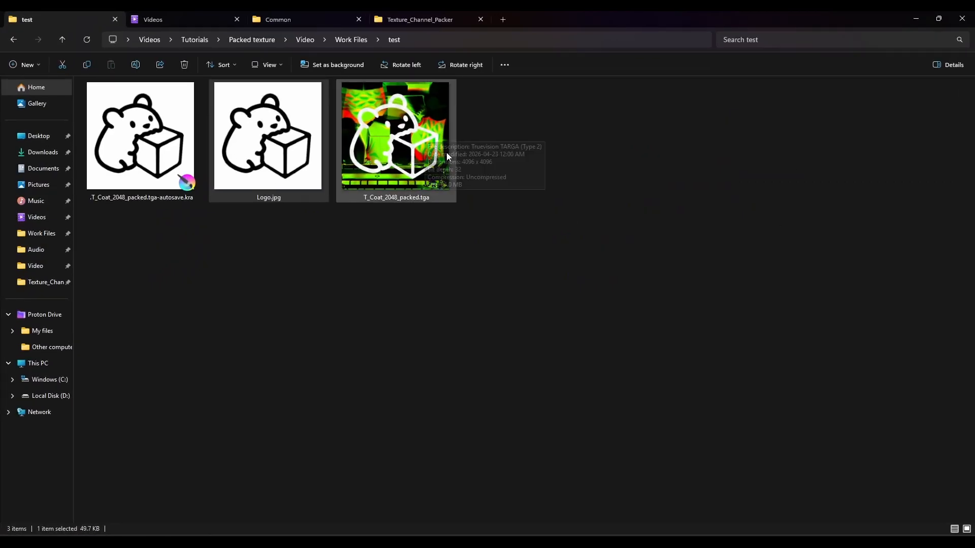
pyautogui.click(518, 224)
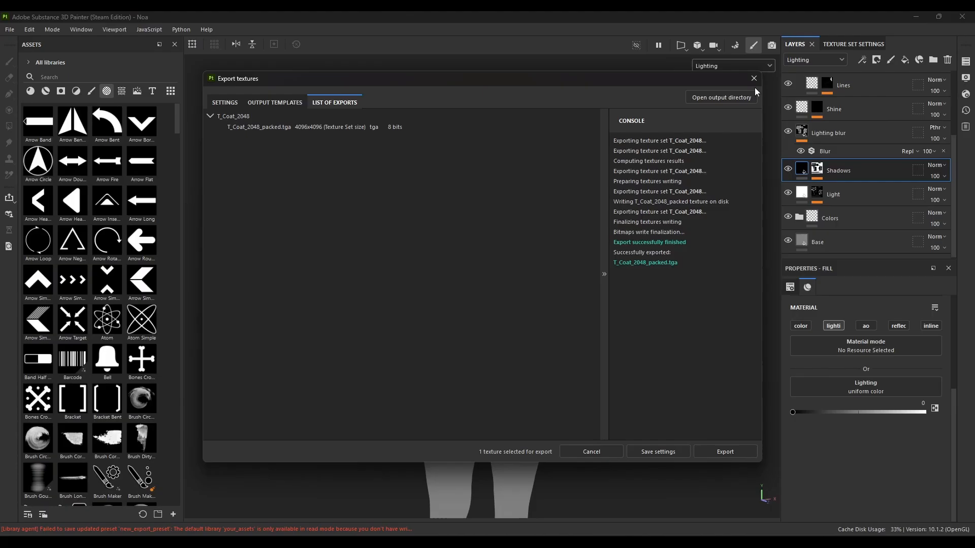
pyautogui.click(754, 78)
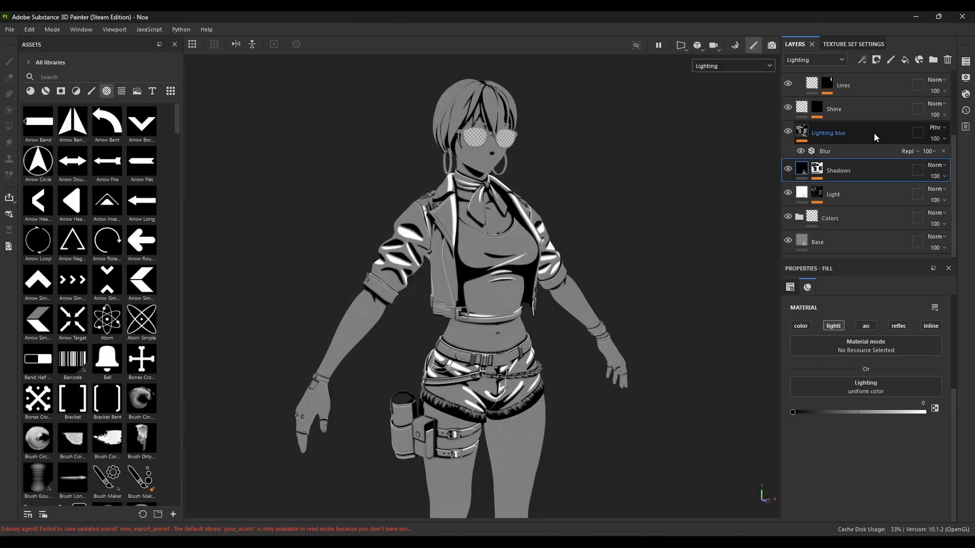
# Add a fill layer above Shadows that affects only the Lighting channel
pyautogui.click(905, 60)
pyautogui.click(803, 326)
pyautogui.click(865, 326)
pyautogui.click(898, 327)
pyautogui.click(930, 329)
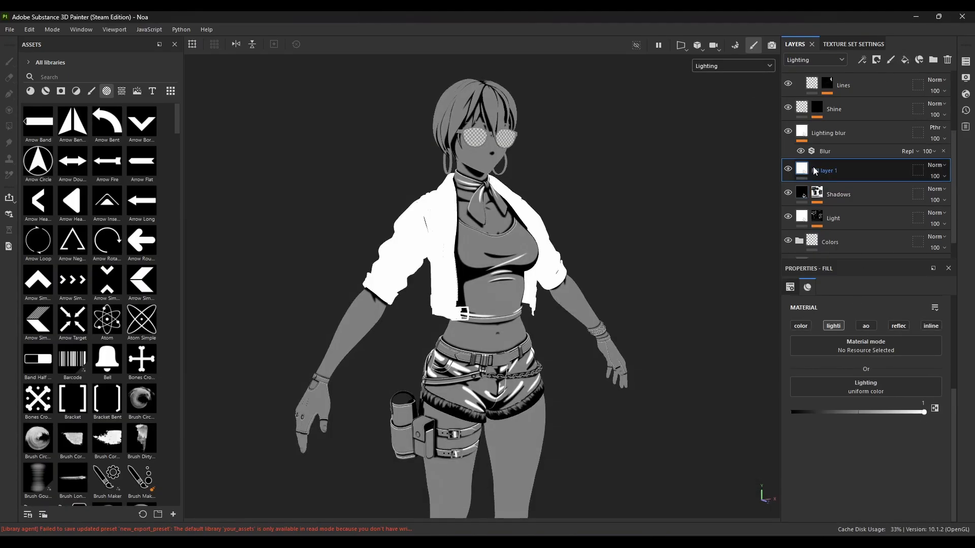
# Add a black mask to the new fill layer and paint white strokes on the jacket
pyautogui.rightClick(814, 169)
pyautogui.click(864, 47)
pyautogui.moveTo(453, 233)
pyautogui.mouseDown()
pyautogui.moveTo(448, 299)
pyautogui.moveTo(445, 281)
pyautogui.mouseUp()
# Export T_Coat_2048 again, and use Smart Refresh in Texture Channel Packer to regenerate the packed texture with Logo.jpg as alpha
pyautogui.hotkey('ctrl', 'shift', 'e')
pyautogui.click(714, 449)
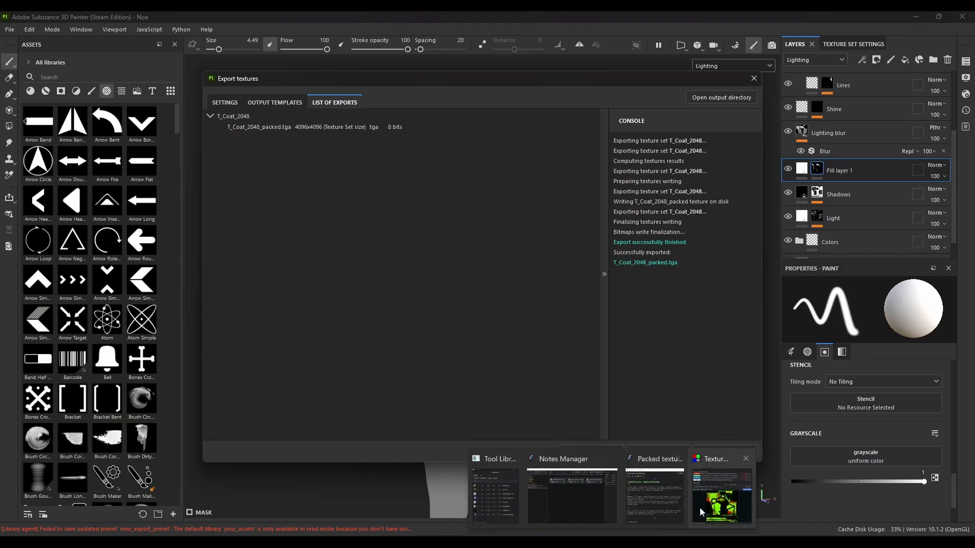
pyautogui.click(710, 510)
pyautogui.click(345, 209)
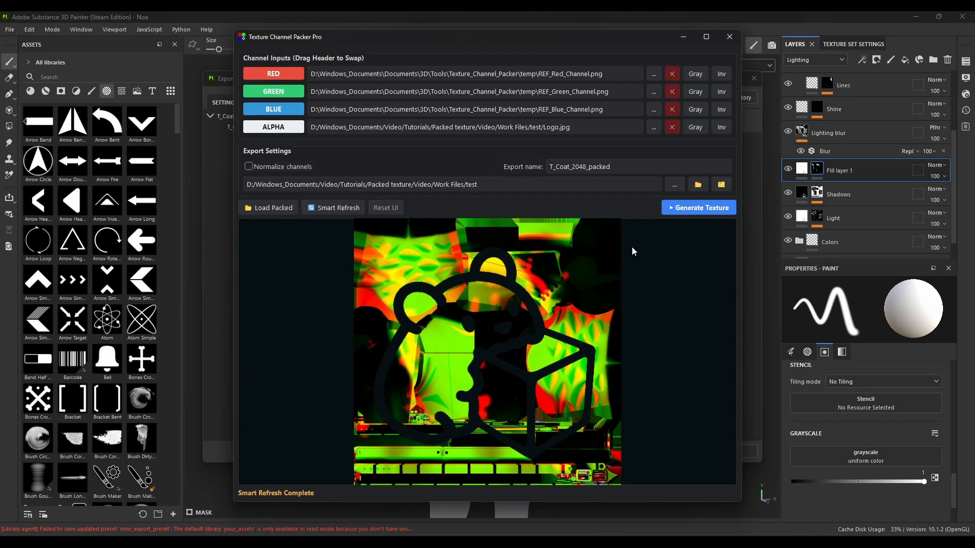
pyautogui.click(678, 208)
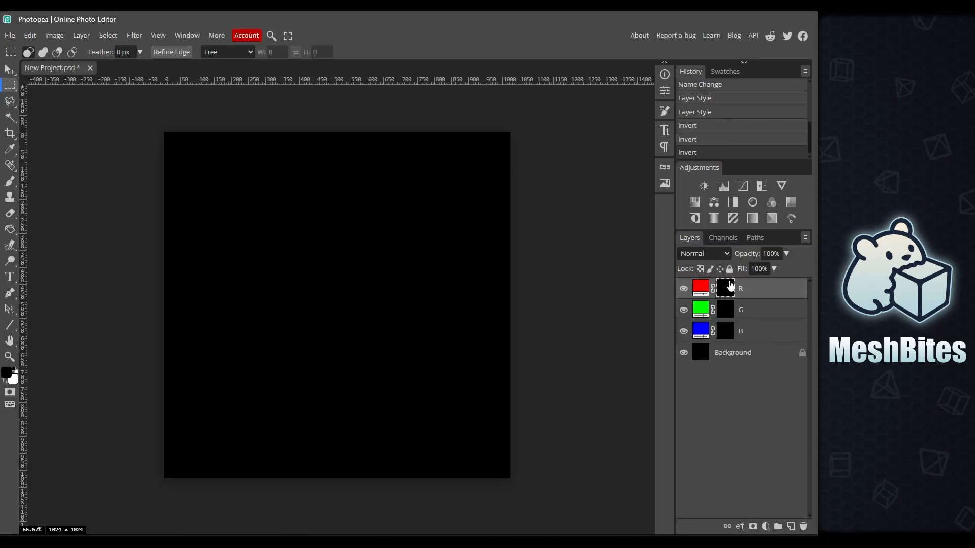
# In Photopea, enlarge the Brush and paint a curved white stroke on the R layer's mask
pyautogui.click(9, 180)
pyautogui.moveTo(340, 248); pyautogui.dragTo(356, 245)
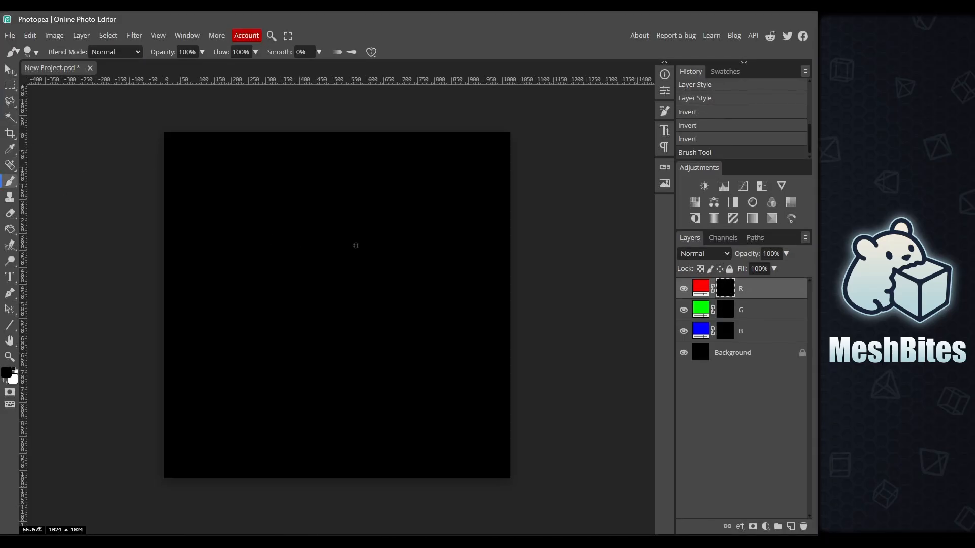
pyautogui.moveTo(363, 242)
pyautogui.keyDown('alt'); pyautogui.mouseDown(button='right')
pyautogui.moveTo(387, 241)
pyautogui.moveTo(367, 196)
pyautogui.mouseUp(button='right'); pyautogui.keyUp('alt')
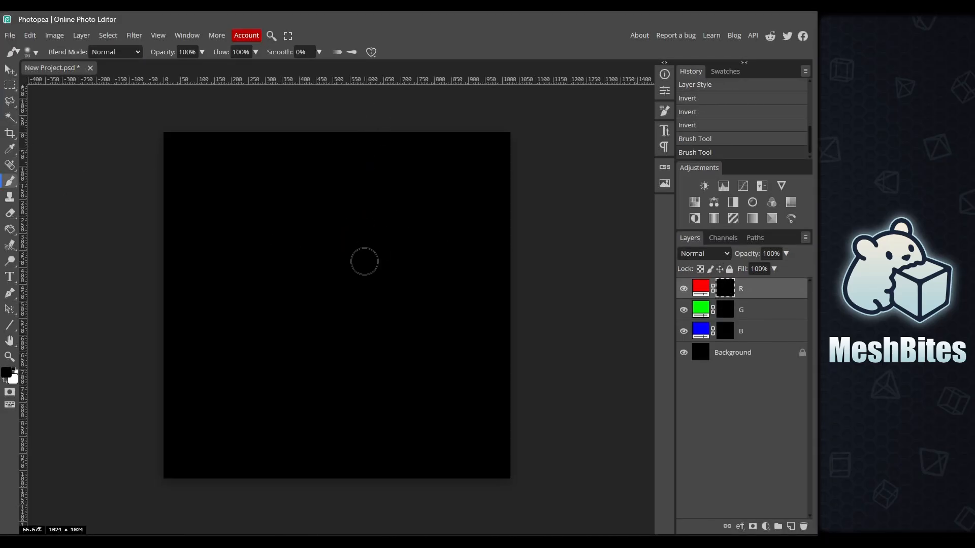
pyautogui.press('x')
pyautogui.moveTo(366, 258)
pyautogui.mouseDown()
pyautogui.moveTo(354, 363)
pyautogui.moveTo(361, 429)
pyautogui.mouseUp()
# Paint curved white strokes on the masks of the G and B layers, overlapping the red stroke
pyautogui.click(725, 309)
pyautogui.click(442, 260)
pyautogui.moveTo(442, 260)
pyautogui.mouseDown()
pyautogui.moveTo(253, 338)
pyautogui.moveTo(393, 457)
pyautogui.mouseUp()
pyautogui.click(725, 331)
pyautogui.moveTo(463, 387)
pyautogui.mouseDown()
pyautogui.moveTo(390, 318)
pyautogui.moveTo(297, 358)
pyautogui.moveTo(443, 446)
pyautogui.mouseUp()
# Cycle the R layer's blend mode from Normal past Multiply, Color Burn, Screen, Soft Light, Pin Light and Subtract to compare the overlaps
pyautogui.click(761, 288)
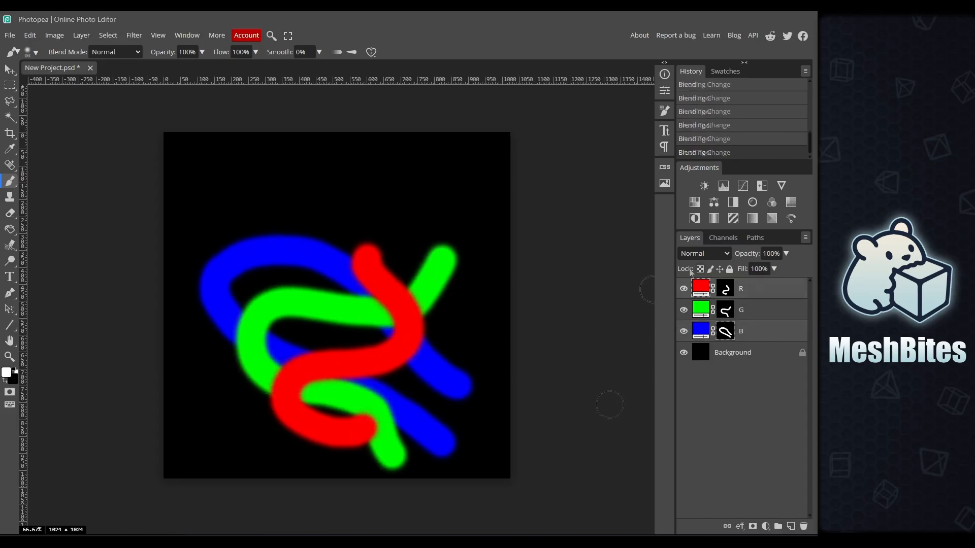
pyautogui.click(720, 258)
pyautogui.click(720, 256)
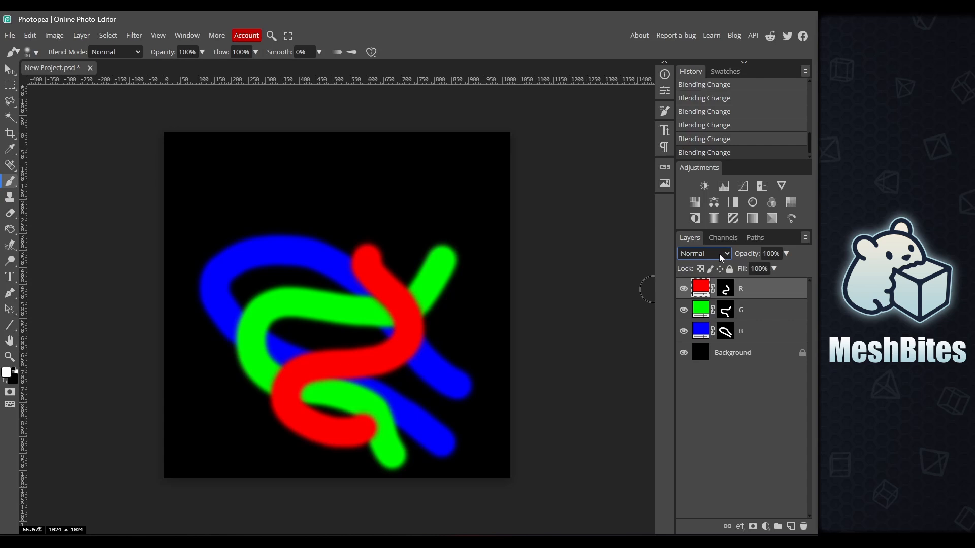
pyautogui.press('Down')
pyautogui.press('Down')
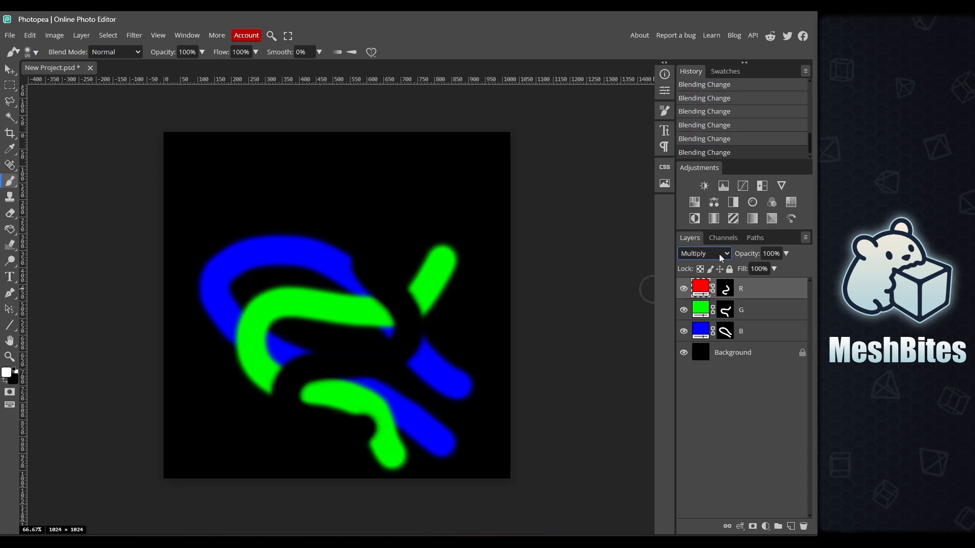
pyautogui.press('Down')
pyautogui.press('Down')
pyautogui.press('Down')
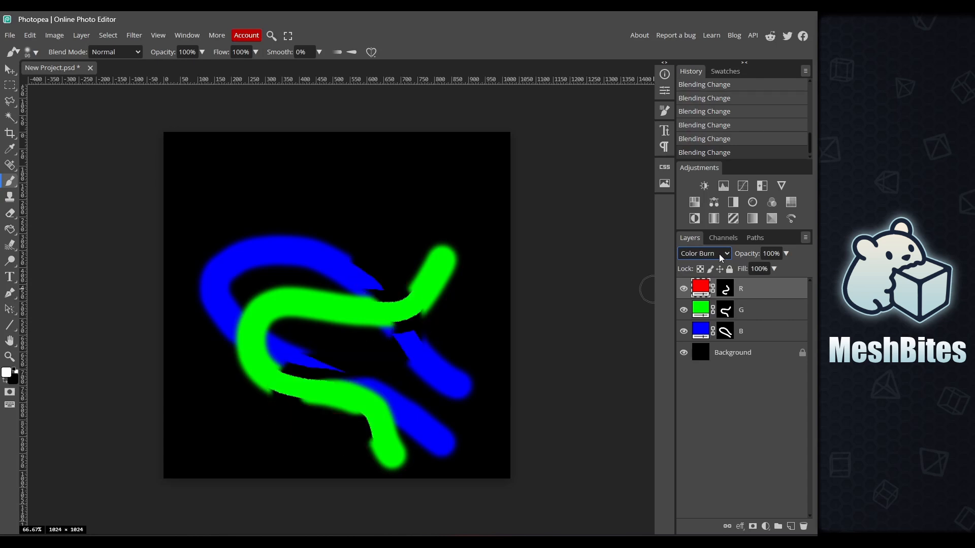
pyautogui.press('Down')
pyautogui.press('Down')
pyautogui.press('Down')
pyautogui.press('Down')
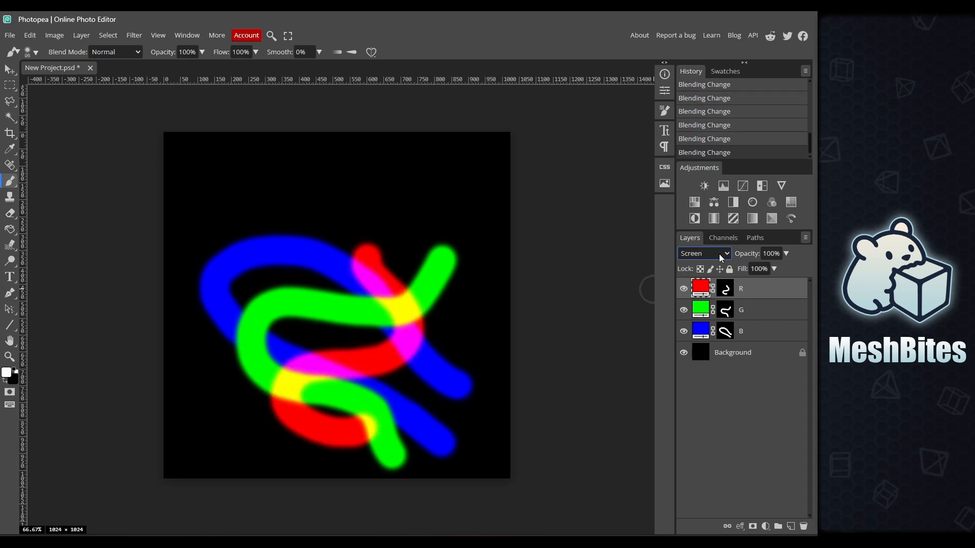
pyautogui.press('Down')
pyautogui.press('Down')
pyautogui.press('Down')
pyautogui.press('Down')
pyautogui.press('Down')
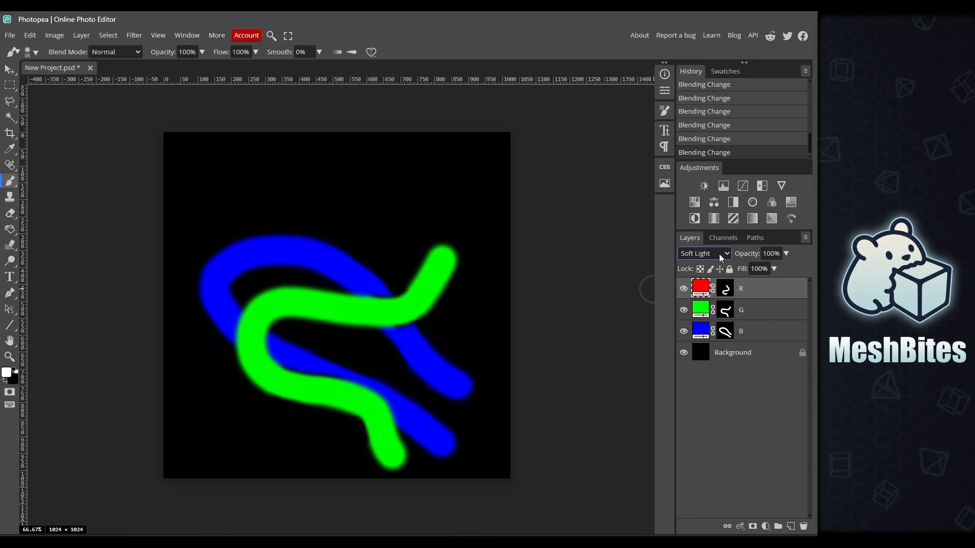
pyautogui.press('Down')
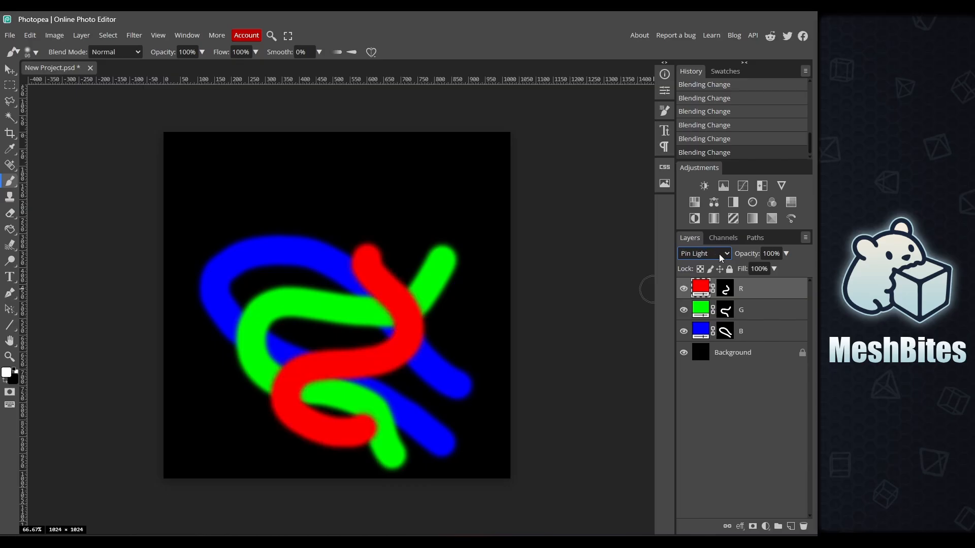
pyautogui.press('Down')
pyautogui.press('Down')
pyautogui.press('Down')
pyautogui.press('Down')
pyautogui.press('Down')
pyautogui.press('Down')
pyautogui.press('Down')
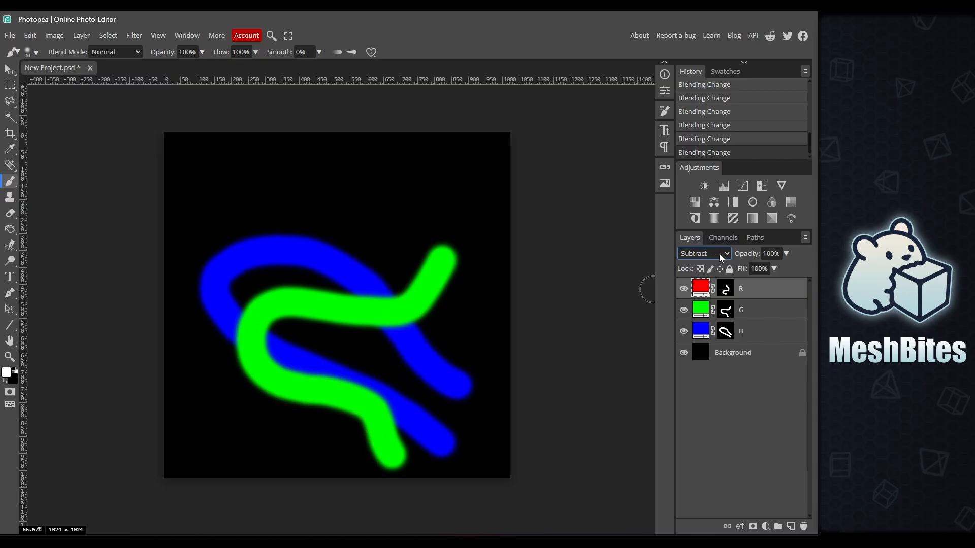
pyautogui.press('Down')
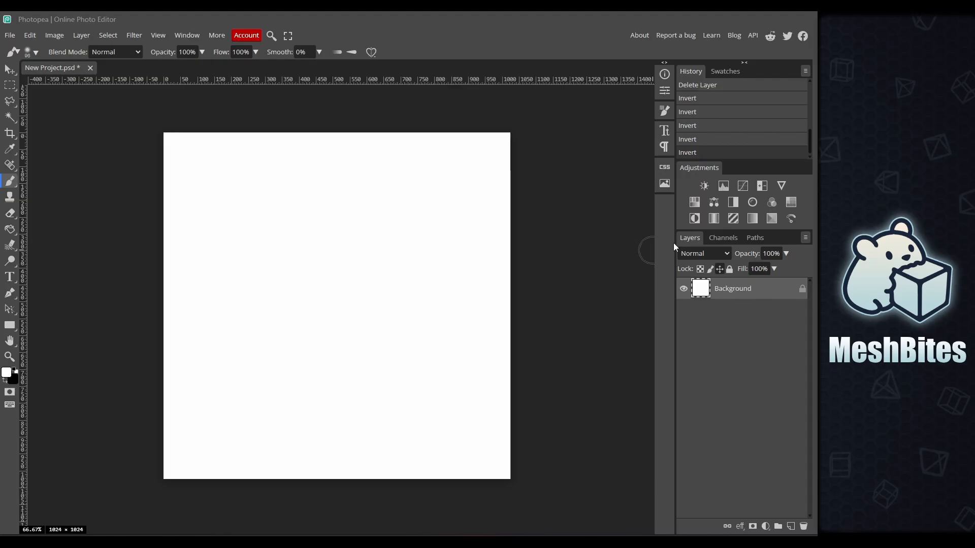
# Show the white document's individual color channels
pyautogui.click(731, 240)
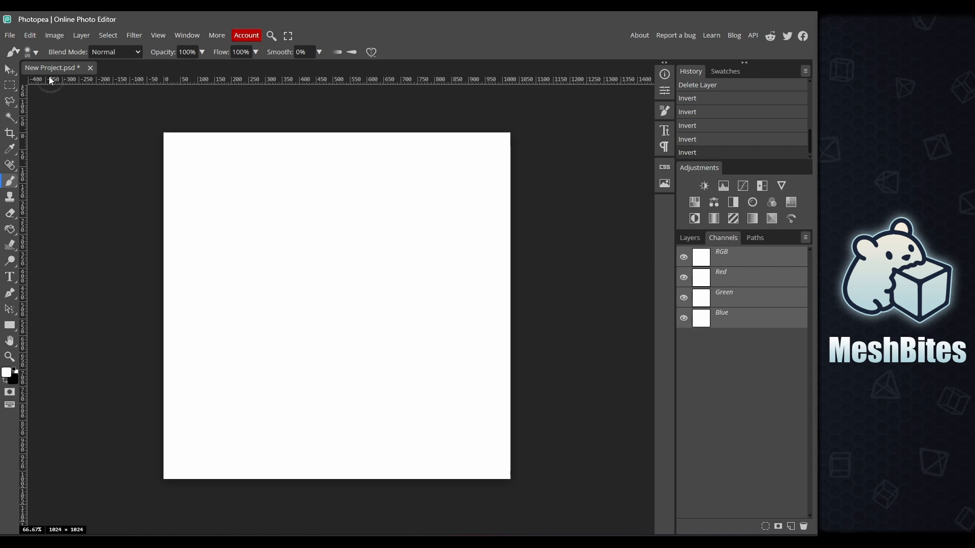
# Check the document's color mode and bits-per-channel setting
pyautogui.click(53, 38)
pyautogui.moveTo(120, 52)
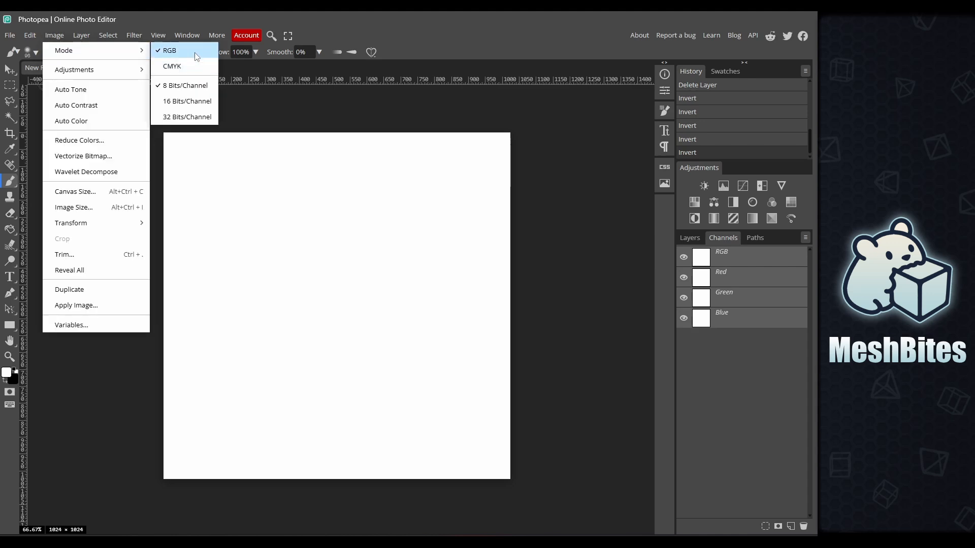
pyautogui.click(554, 219)
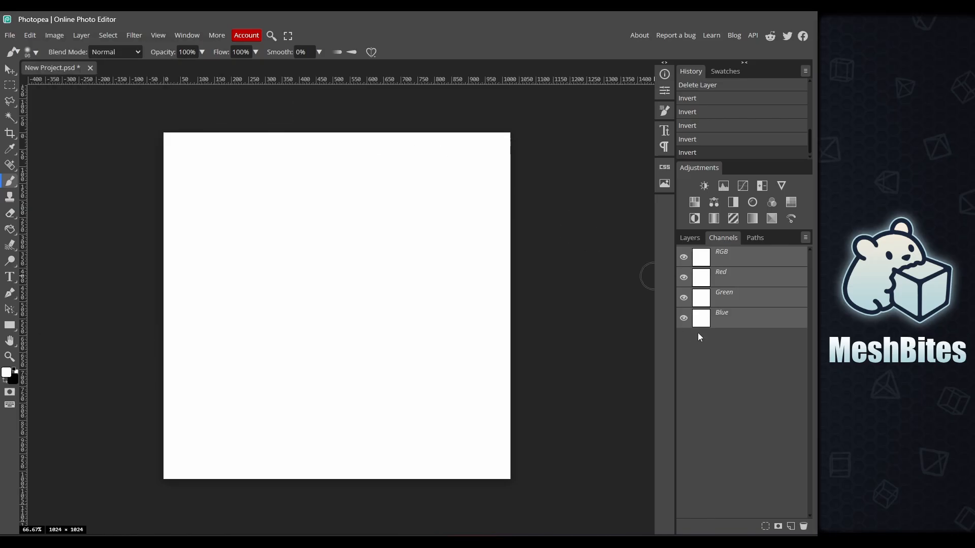
# Invert the white canvas to black and paint a straight, near-vertical white stroke in the Red channel
pyautogui.hotkey('ctrl', 'i')
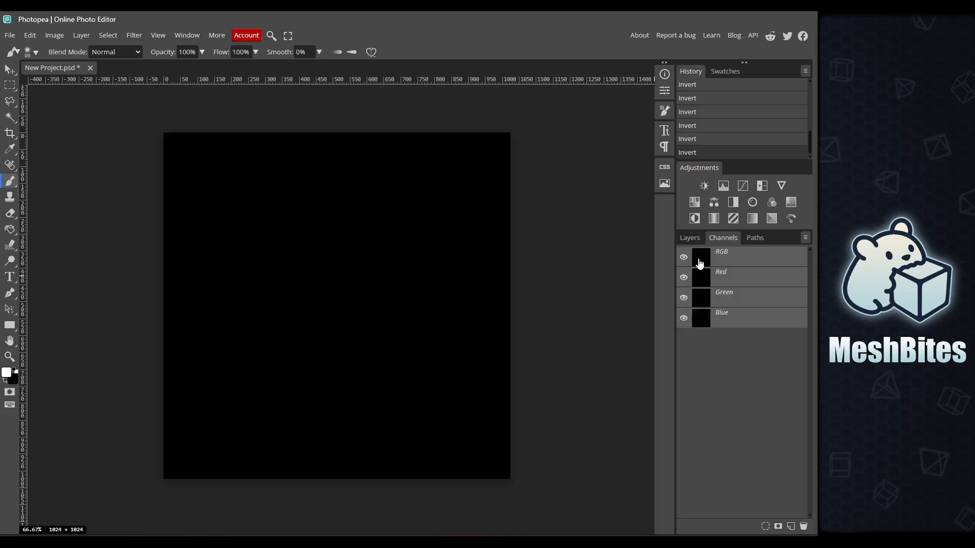
pyautogui.click(701, 278)
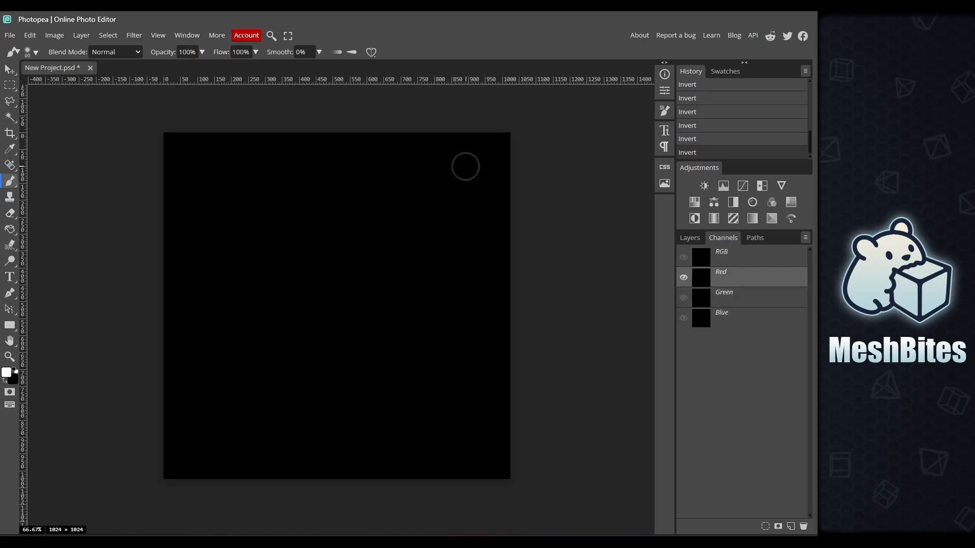
pyautogui.moveTo(459, 166); pyautogui.dragTo(482, 166)
pyautogui.keyDown('shift'); pyautogui.click(456, 410); pyautogui.keyUp('shift')
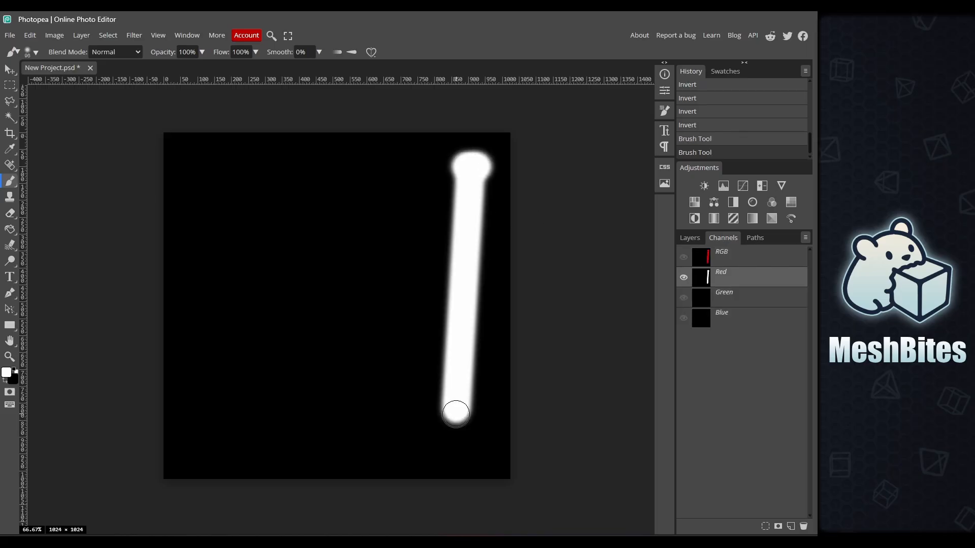
# Paint a straight vertical white stroke in the Green channel and another in the Blue channel, and show the RGB composite
pyautogui.click(733, 292)
pyautogui.click(390, 172)
pyautogui.keyDown('shift'); pyautogui.click(386, 410); pyautogui.keyUp('shift')
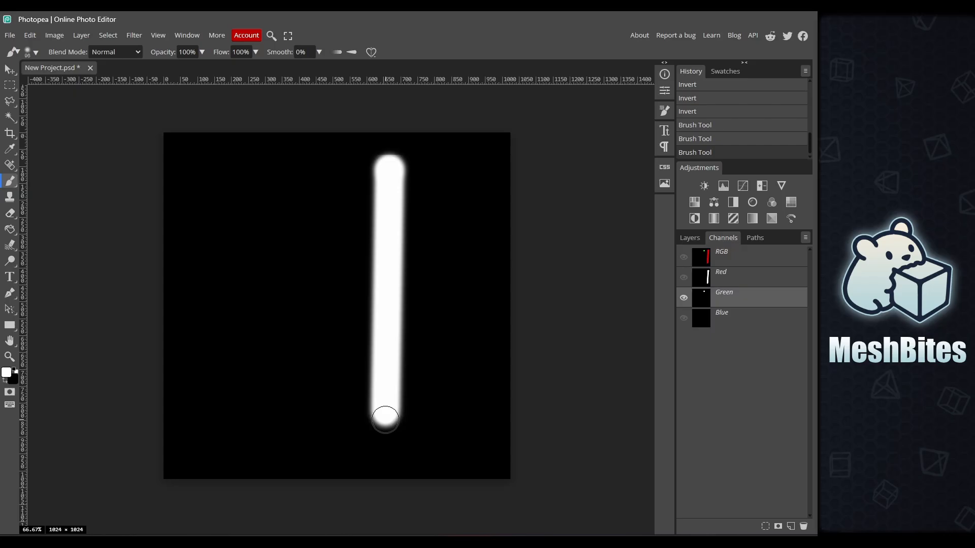
pyautogui.click(739, 318)
pyautogui.click(279, 180)
pyautogui.keyDown('shift'); pyautogui.click(276, 410); pyautogui.keyUp('shift')
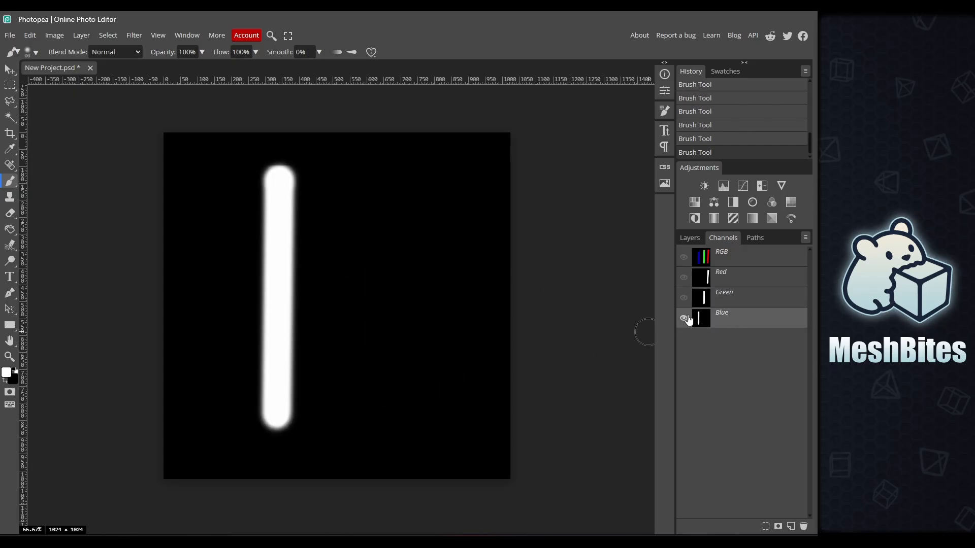
pyautogui.click(731, 264)
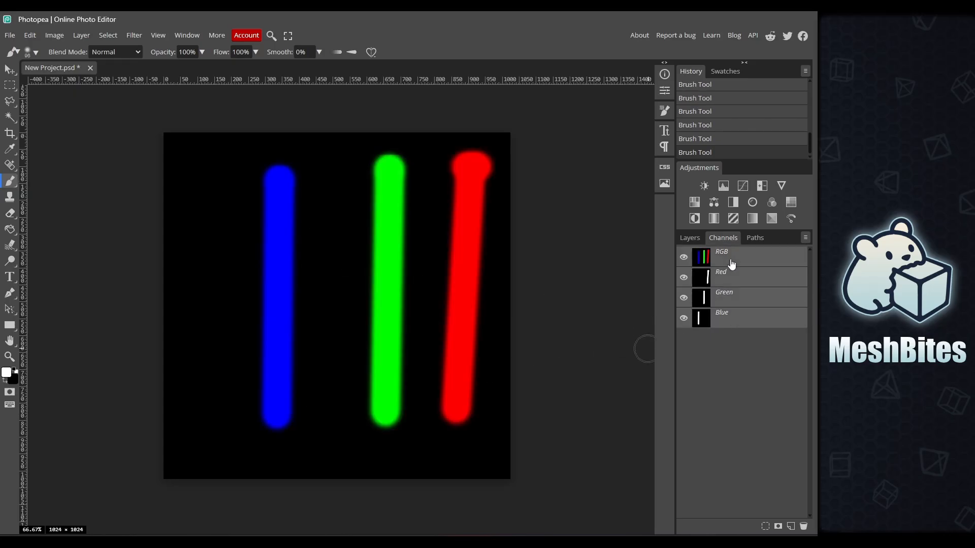
# Paint a horizontal white stroke across each of the Red, Green and Blue channels and show the RGB composite
pyautogui.click(721, 282)
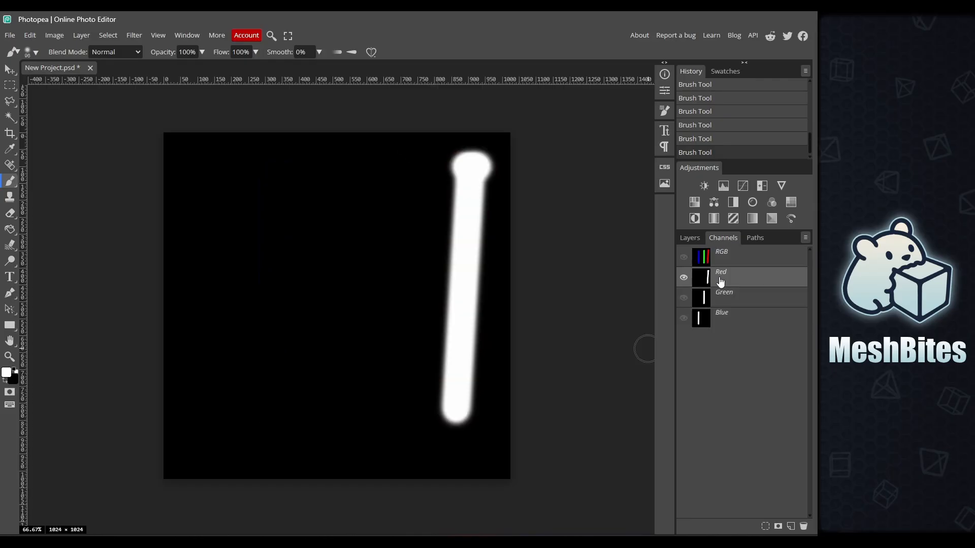
pyautogui.moveTo(208, 264); pyautogui.dragTo(576, 262)
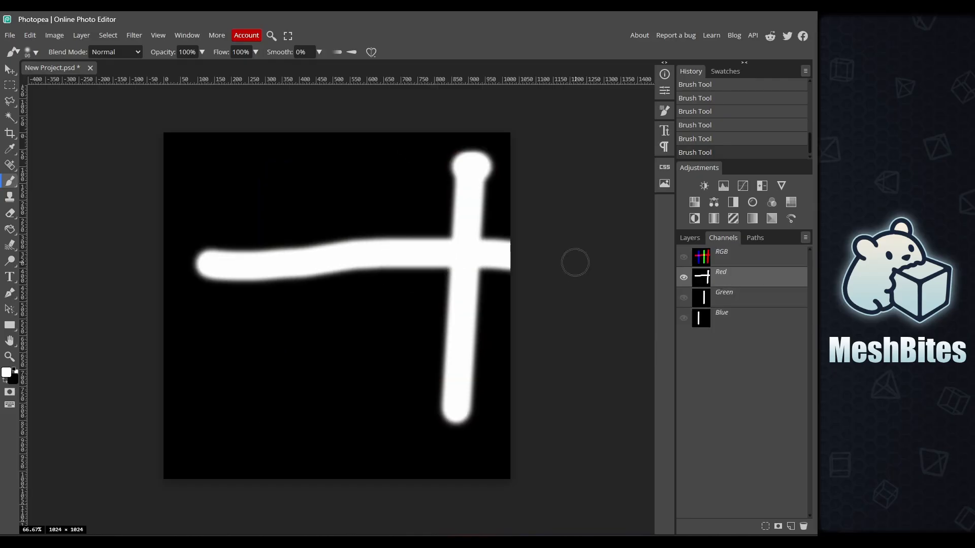
pyautogui.click(706, 299)
pyautogui.moveTo(504, 311); pyautogui.dragTo(190, 307)
pyautogui.click(701, 333)
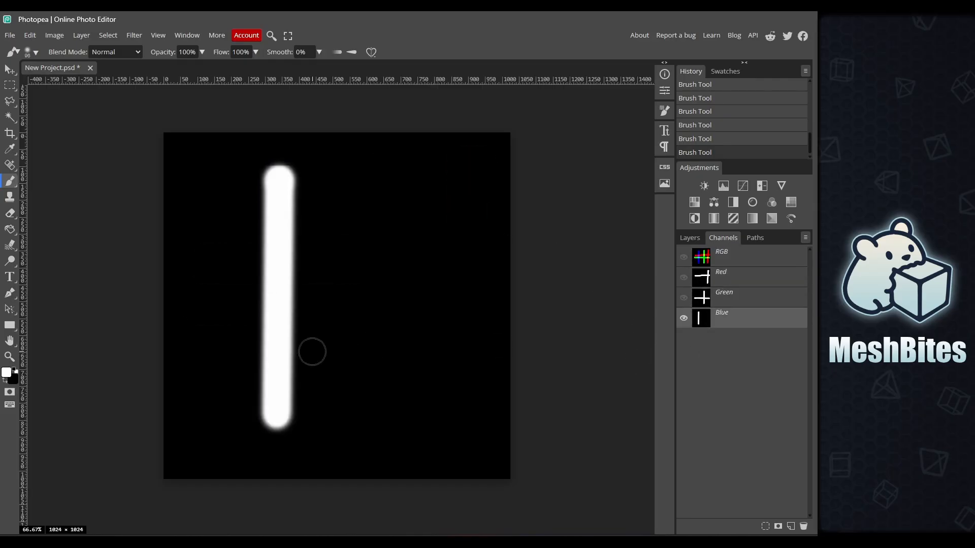
pyautogui.moveTo(196, 378); pyautogui.dragTo(533, 383)
pyautogui.click(738, 266)
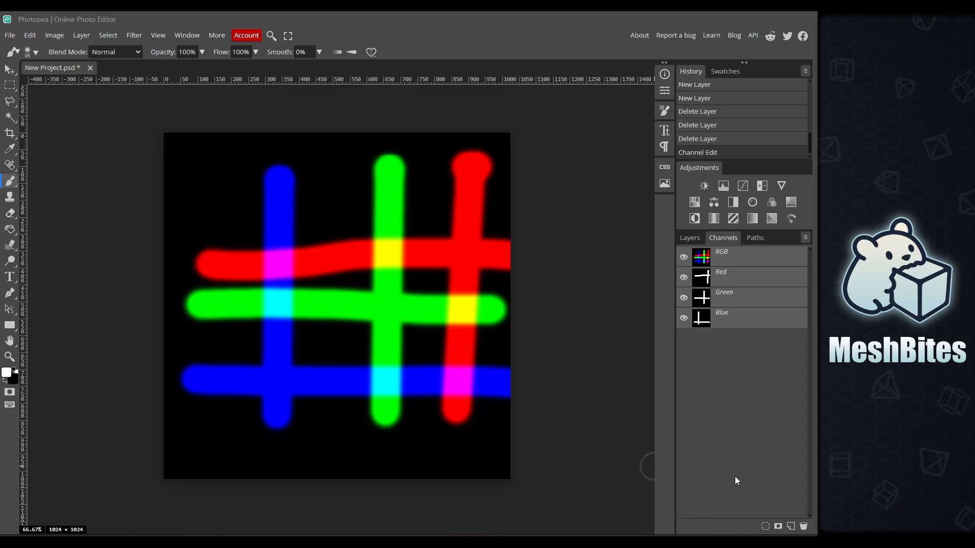
# Add an alpha channel, paint a white zigzag stroke in it, and return to the RGB composite
pyautogui.click(778, 526)
pyautogui.click(709, 350)
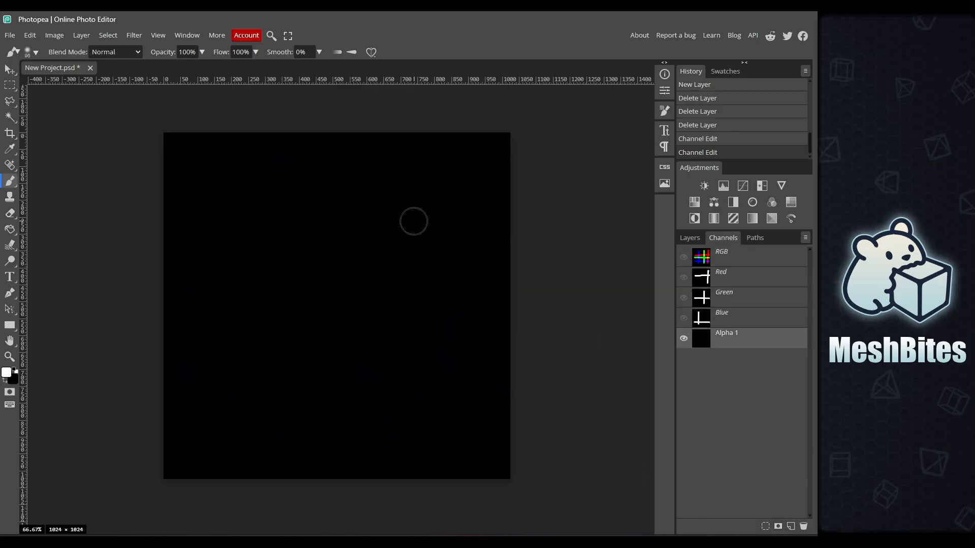
pyautogui.moveTo(413, 219); pyautogui.dragTo(318, 402)
pyautogui.click(736, 254)
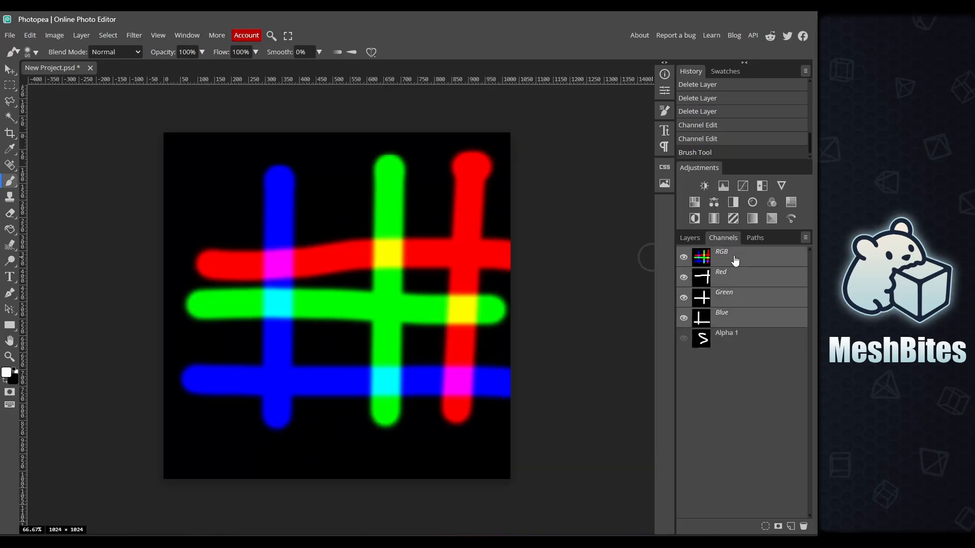
# Add three empty layers above the Background and paint a white zigzag on the topmost, toggling its visibility off and on
pyautogui.click(688, 237)
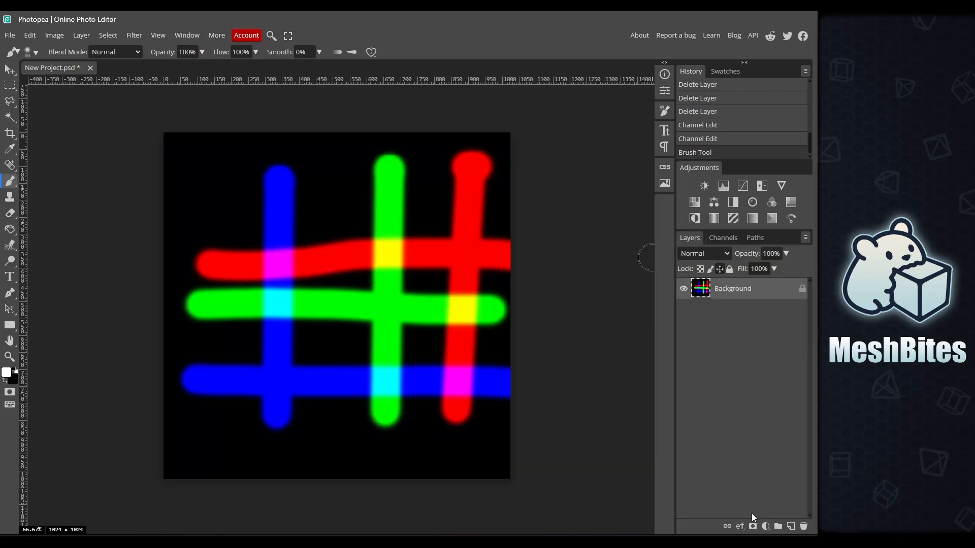
pyautogui.click(791, 526)
pyautogui.click(791, 526)
pyautogui.click(791, 526)
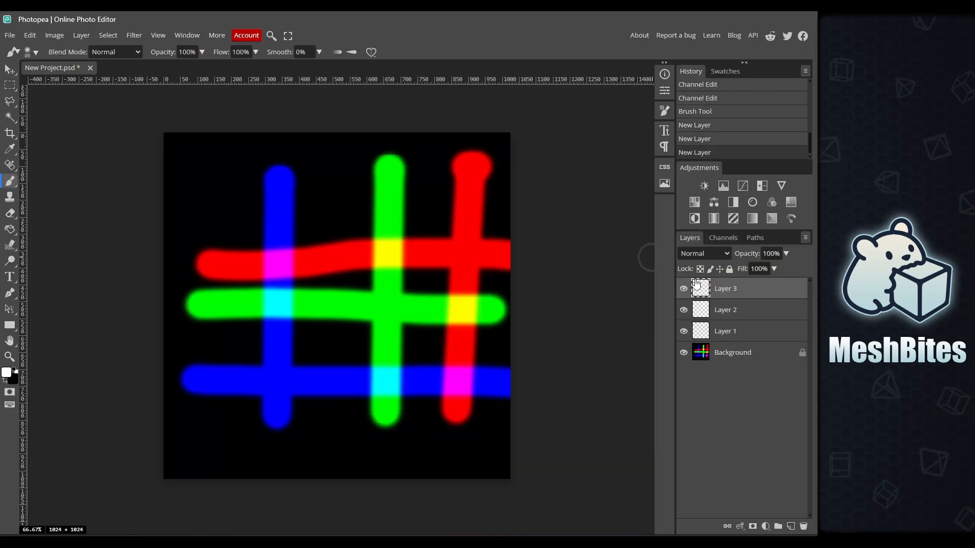
pyautogui.moveTo(271, 247); pyautogui.dragTo(391, 429)
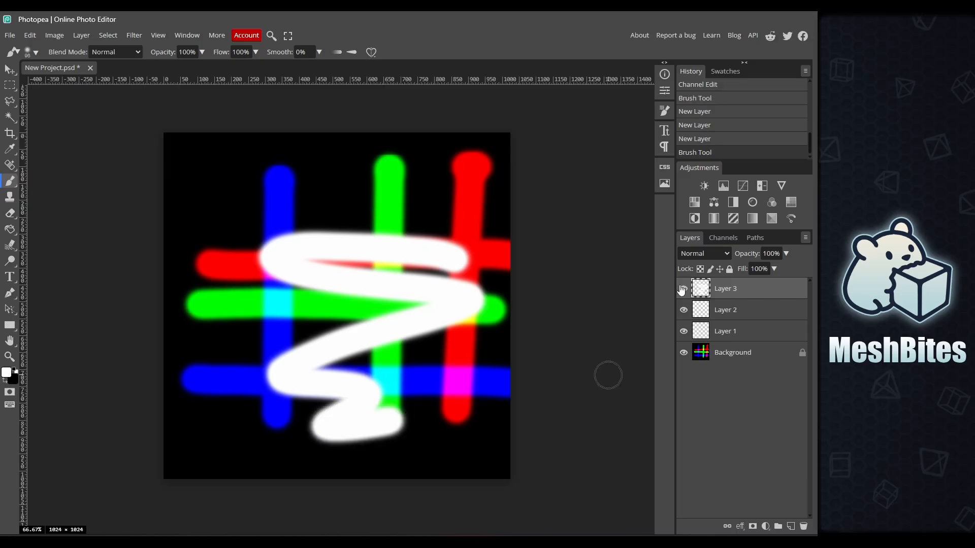
pyautogui.click(683, 288)
pyautogui.click(684, 289)
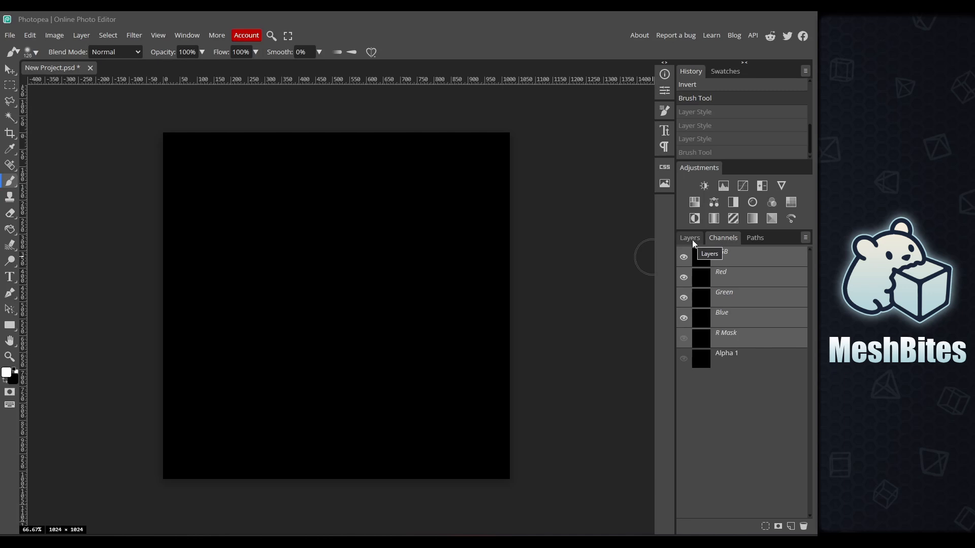
# Restrict the R layer's blending to the red channel by turning off its G and B channels
pyautogui.click(692, 239)
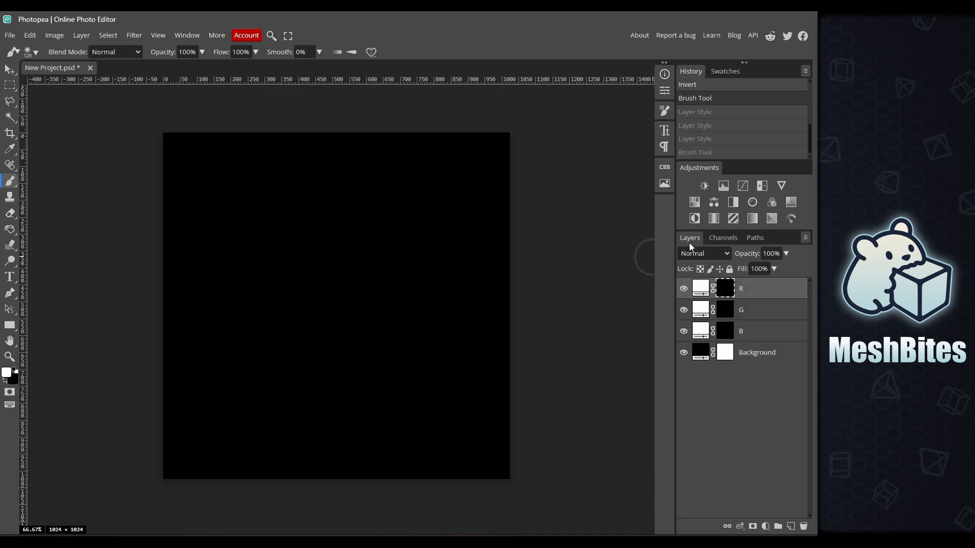
pyautogui.click(716, 253)
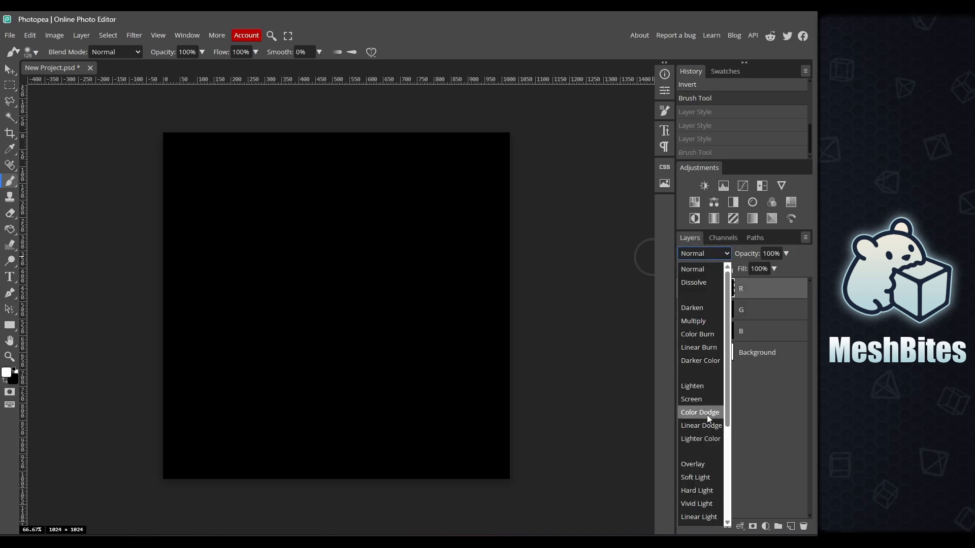
pyautogui.click(728, 253)
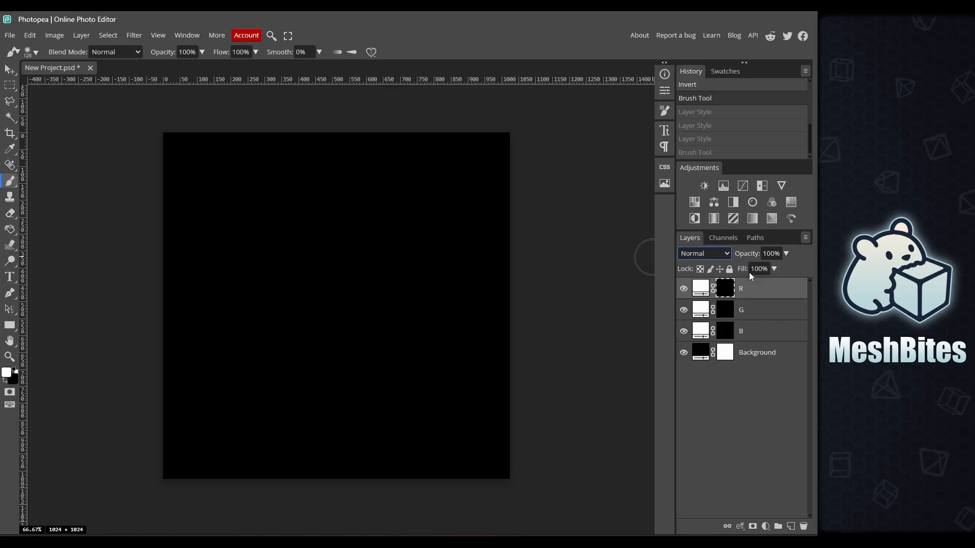
pyautogui.doubleClick(792, 289)
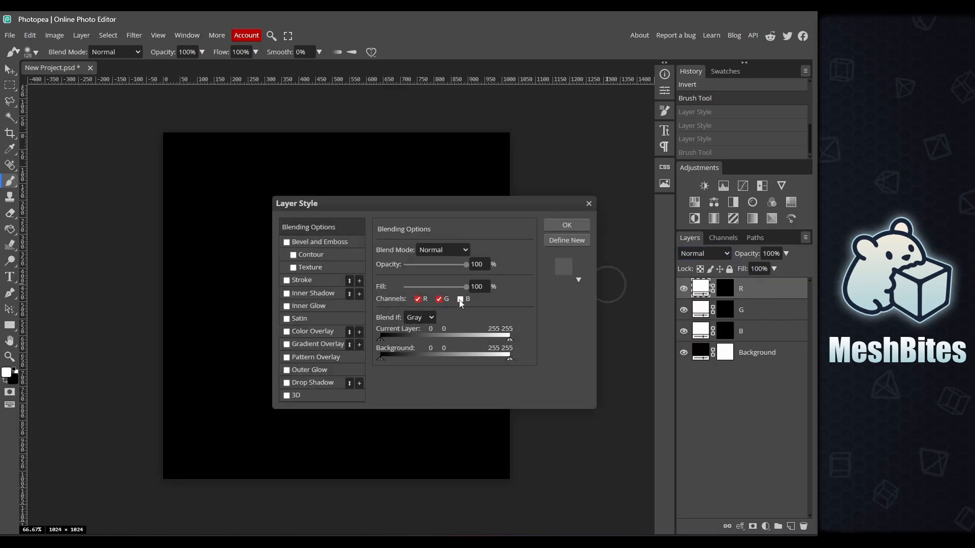
pyautogui.click(440, 300)
pyautogui.click(582, 228)
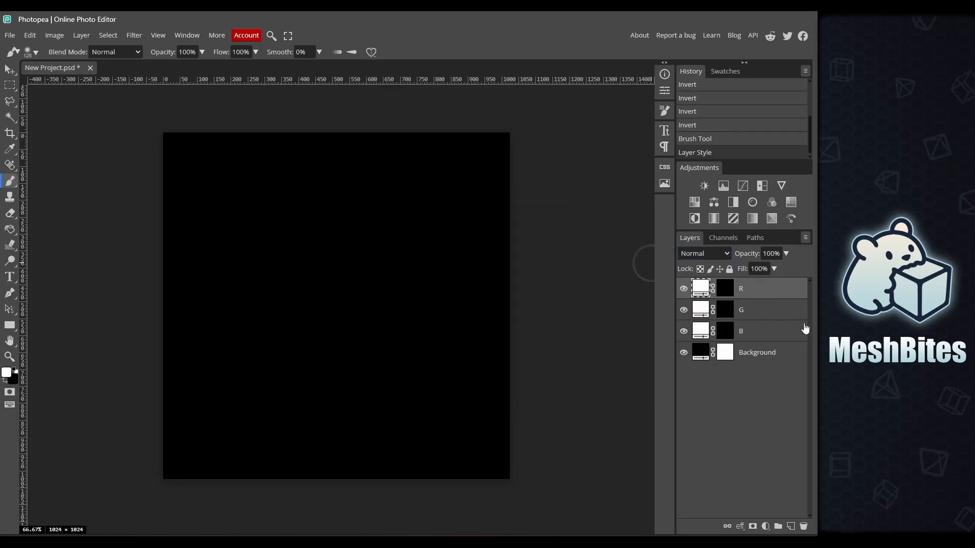
# Restrict the G layer's blending to the green channel and the B layer's to the blue channel
pyautogui.doubleClick(781, 314)
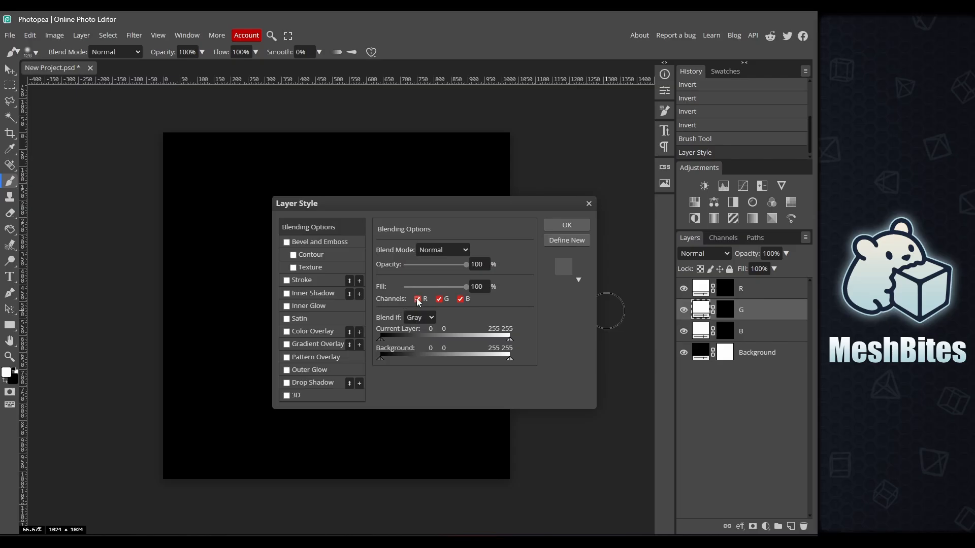
pyautogui.click(569, 226)
pyautogui.doubleClick(768, 335)
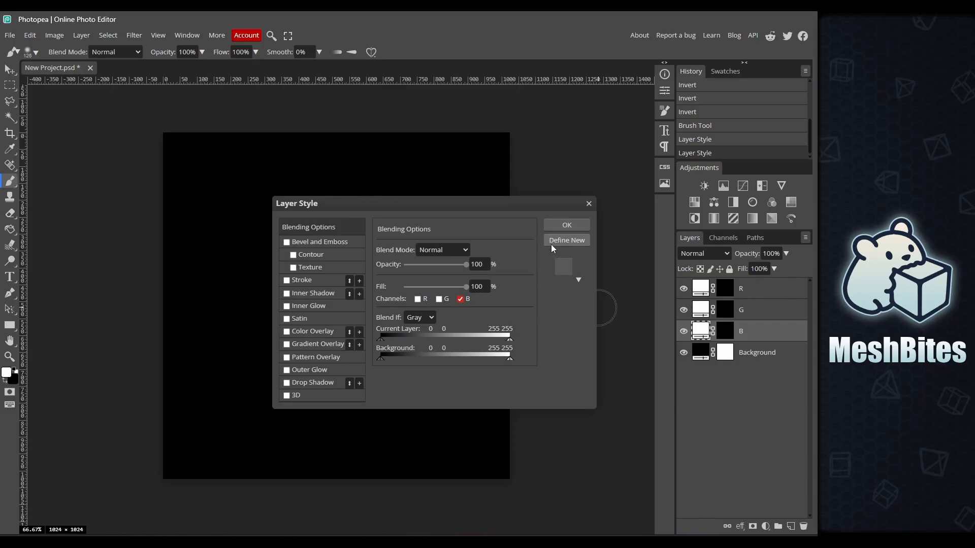
pyautogui.click(563, 225)
# Paint a vertical and a crossing horizontal white stroke on the R layer's mask
pyautogui.click(726, 290)
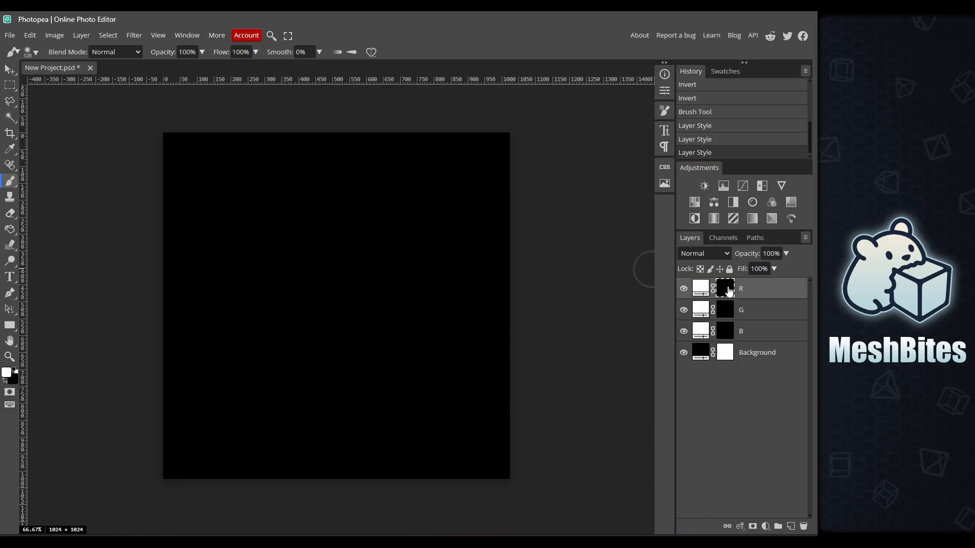
pyautogui.moveTo(452, 160); pyautogui.dragTo(453, 424)
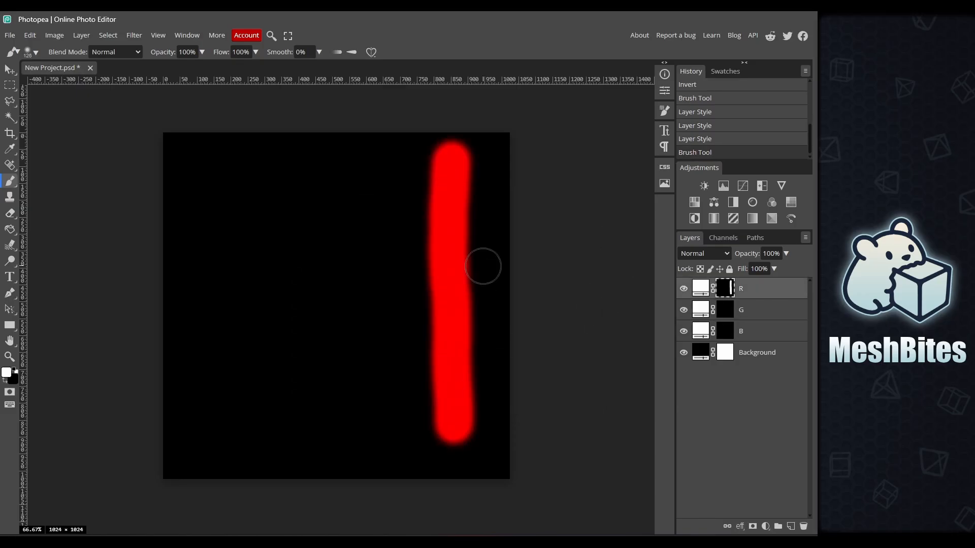
pyautogui.moveTo(490, 205); pyautogui.dragTo(216, 198)
# Paint a vertical and a horizontal white stroke on each of the G and B layers' masks, crossing the red strokes
pyautogui.click(725, 309)
pyautogui.moveTo(373, 145); pyautogui.dragTo(375, 434)
pyautogui.moveTo(502, 277); pyautogui.dragTo(216, 279)
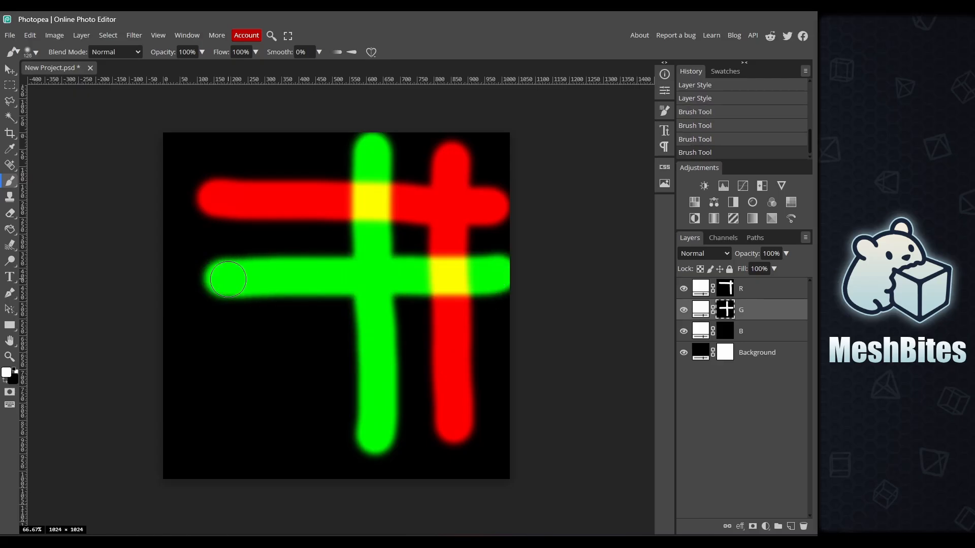
pyautogui.click(725, 331)
pyautogui.moveTo(273, 152); pyautogui.dragTo(269, 429)
pyautogui.moveTo(213, 355); pyautogui.dragTo(490, 355)
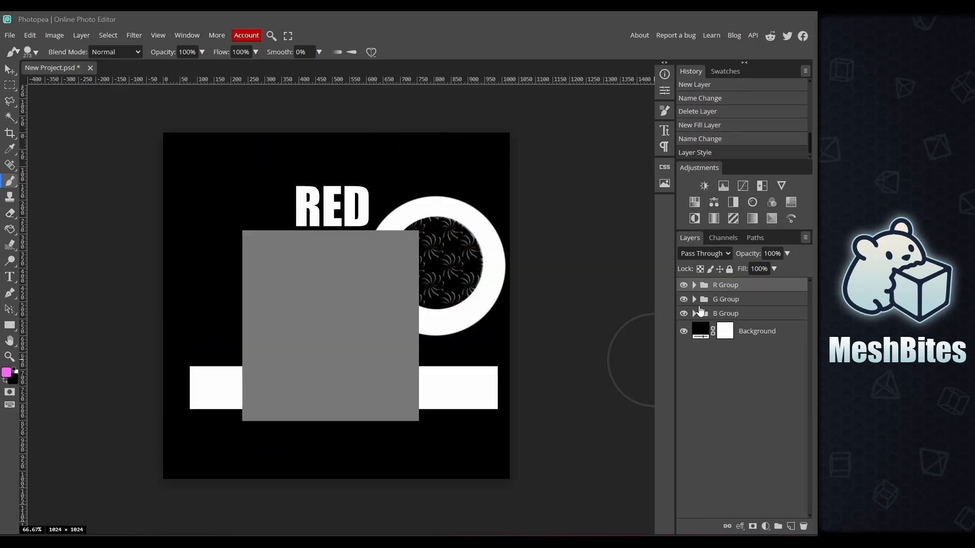
# Turn off the G and B channels in the R Group's blending options
pyautogui.doubleClick(780, 287)
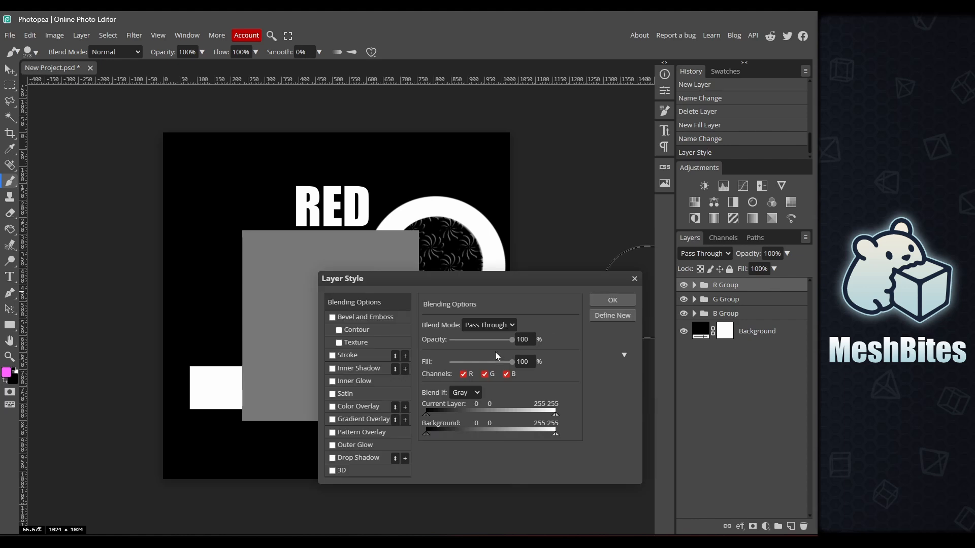
pyautogui.click(506, 375)
pyautogui.click(485, 375)
pyautogui.click(612, 300)
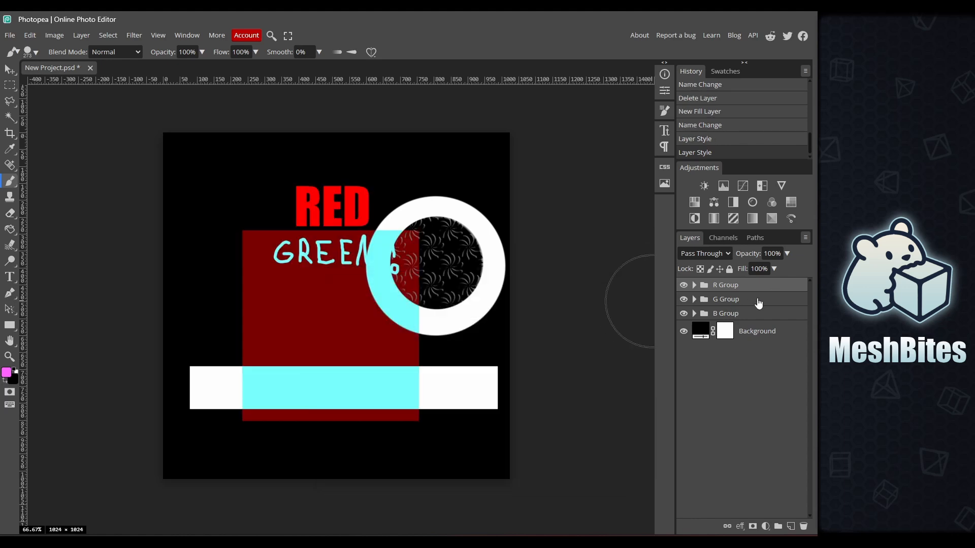
# Turn off the R and B channels in the G Group's blending options
pyautogui.doubleClick(727, 301)
pyautogui.click(463, 375)
pyautogui.click(506, 374)
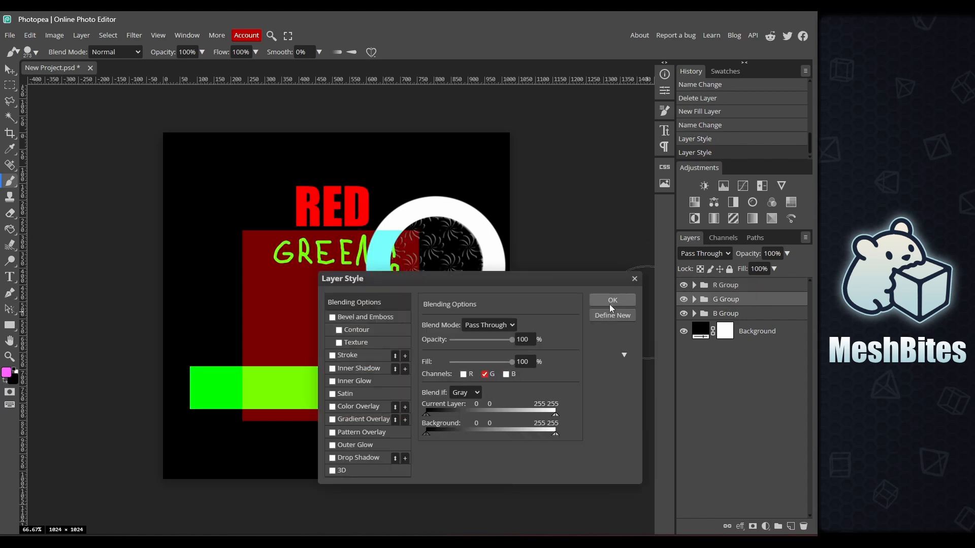
pyautogui.click(613, 300)
# Turn off the R and G channels in the B Group's blending options
pyautogui.doubleClick(739, 318)
pyautogui.click(463, 375)
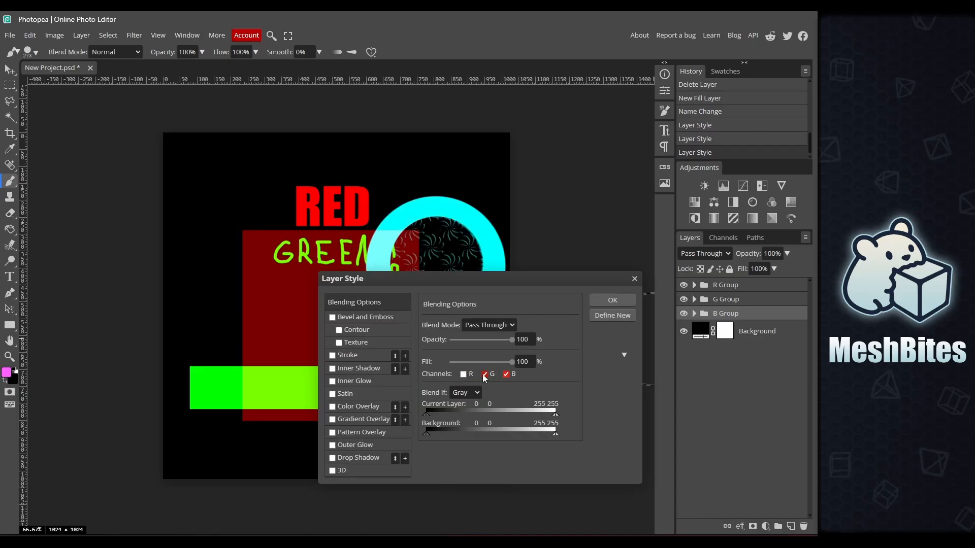
pyautogui.click(485, 374)
pyautogui.click(615, 300)
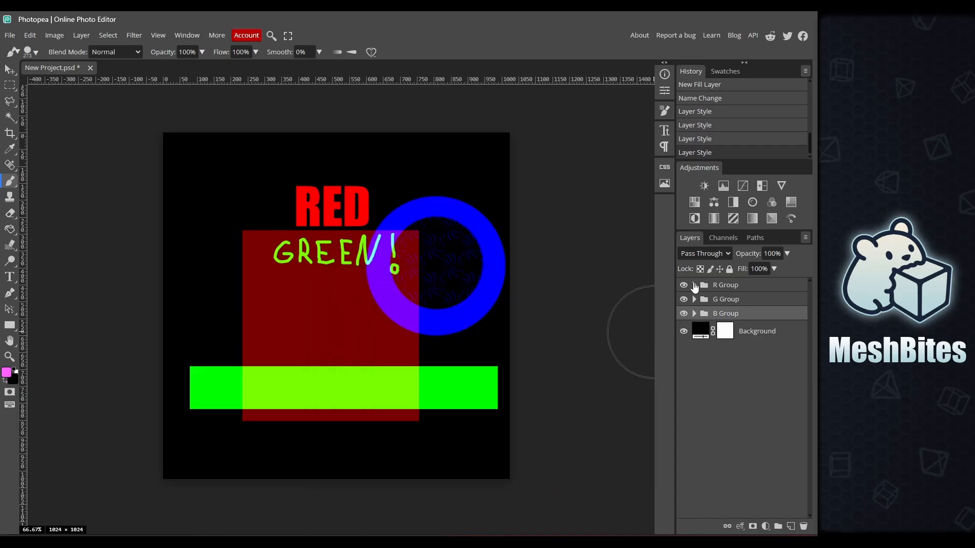
# Expand the R, G and B groups to show the layers inside each
pyautogui.click(695, 286)
pyautogui.click(694, 363)
pyautogui.click(694, 421)
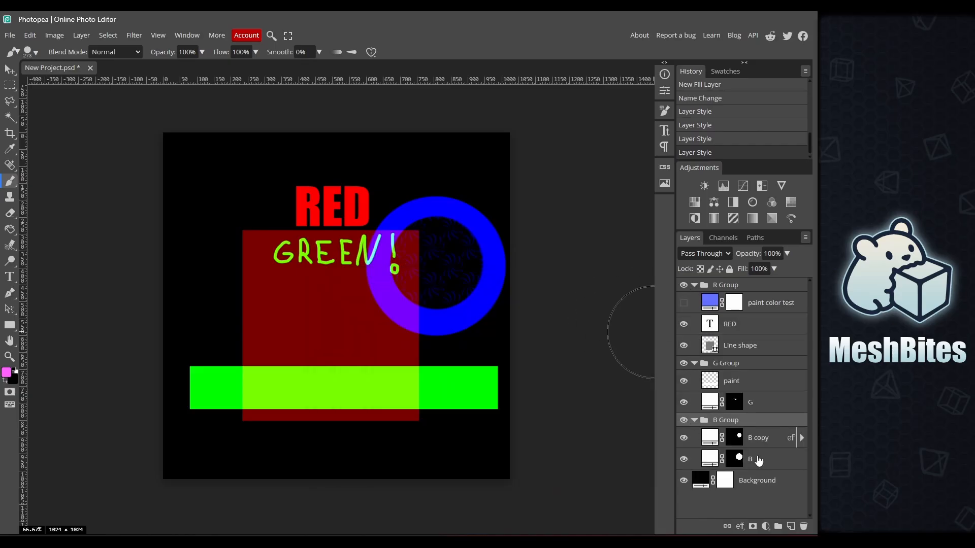
# Show the paint color test layer in the R Group, invert its mask and paint a stroke on that mask
pyautogui.click(759, 461)
pyautogui.click(763, 443)
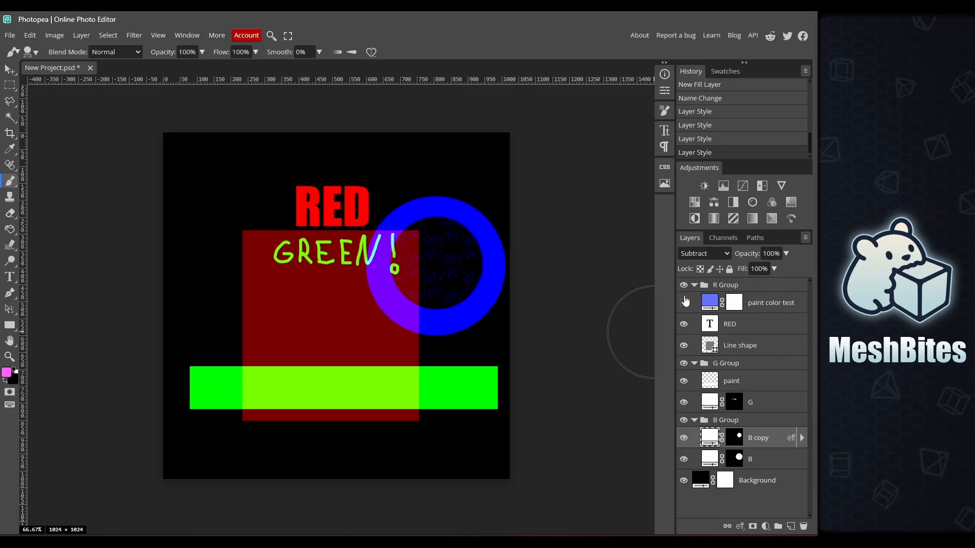
pyautogui.click(683, 302)
pyautogui.click(733, 304)
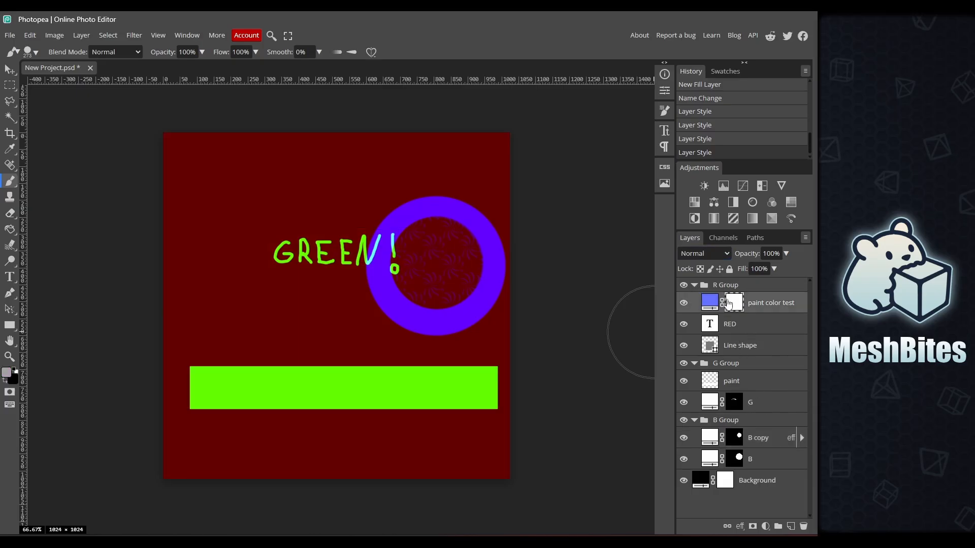
pyautogui.hotkey('ctrl', 'i')
pyautogui.moveTo(508, 162)
pyautogui.mouseDown()
pyautogui.moveTo(401, 216)
pyautogui.moveTo(435, 348)
pyautogui.moveTo(425, 451)
pyautogui.mouseUp()
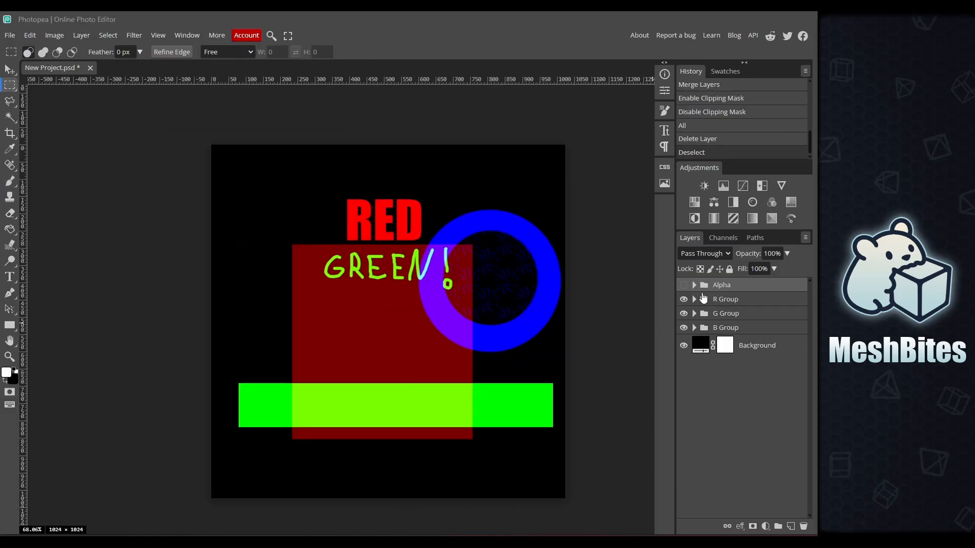
# Check the Alpha group's channel blending options, then make the group visible and inspect the layers inside it
pyautogui.doubleClick(756, 287)
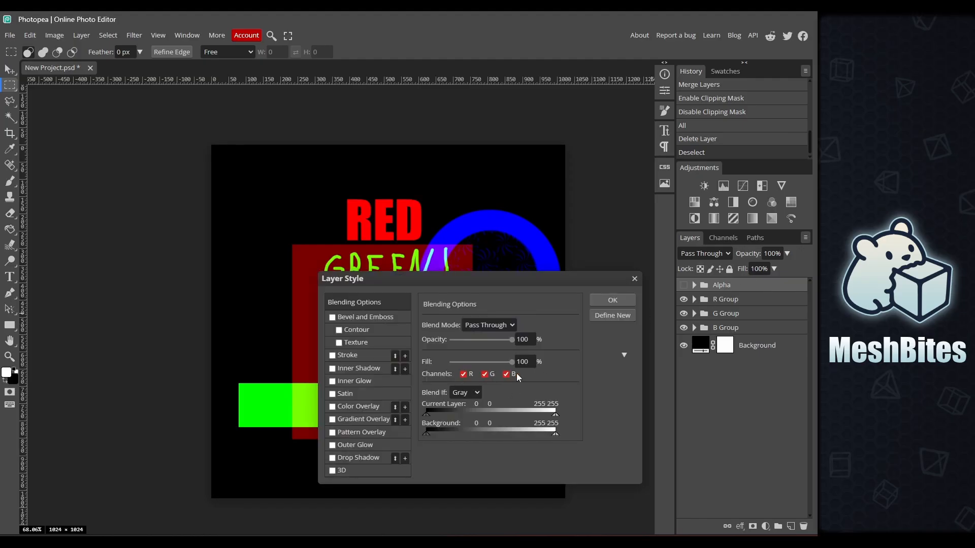
pyautogui.click(613, 300)
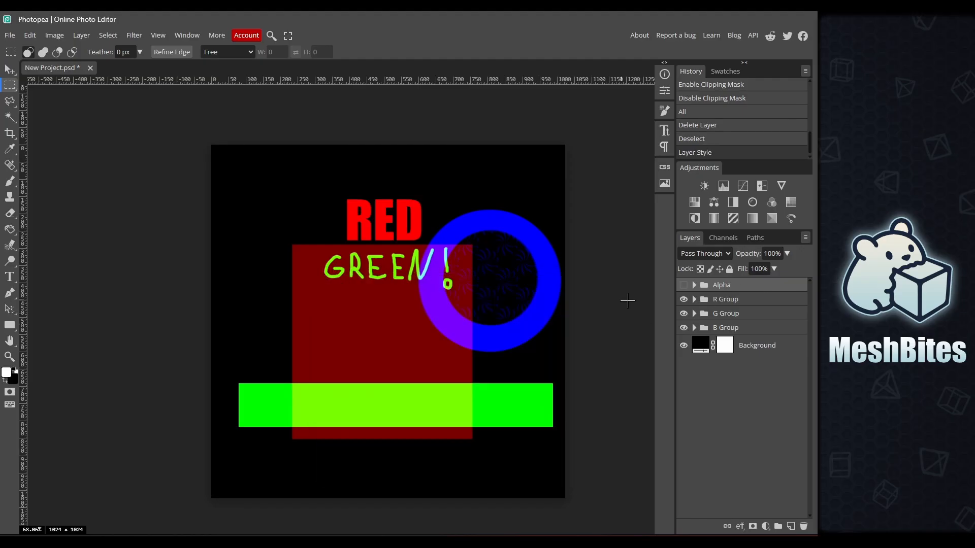
pyautogui.click(683, 286)
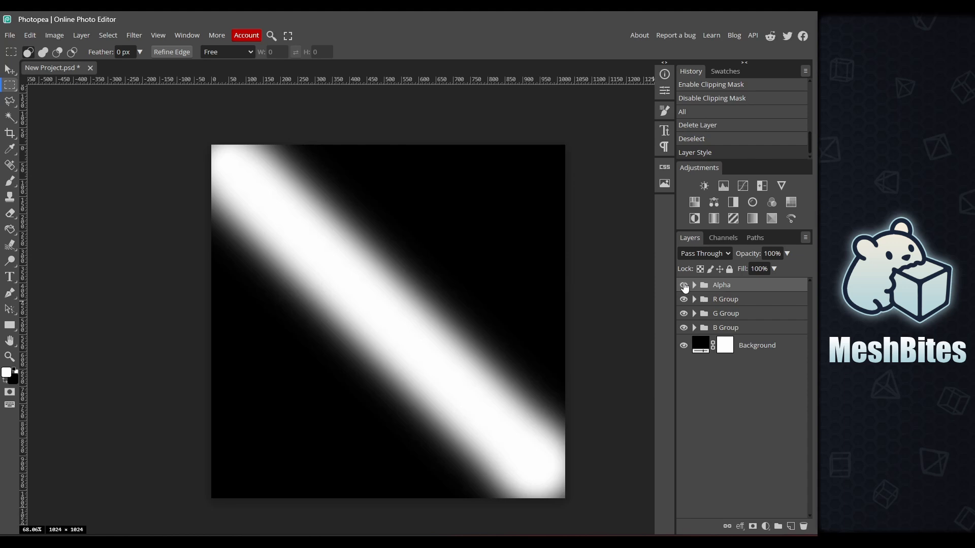
pyautogui.click(694, 286)
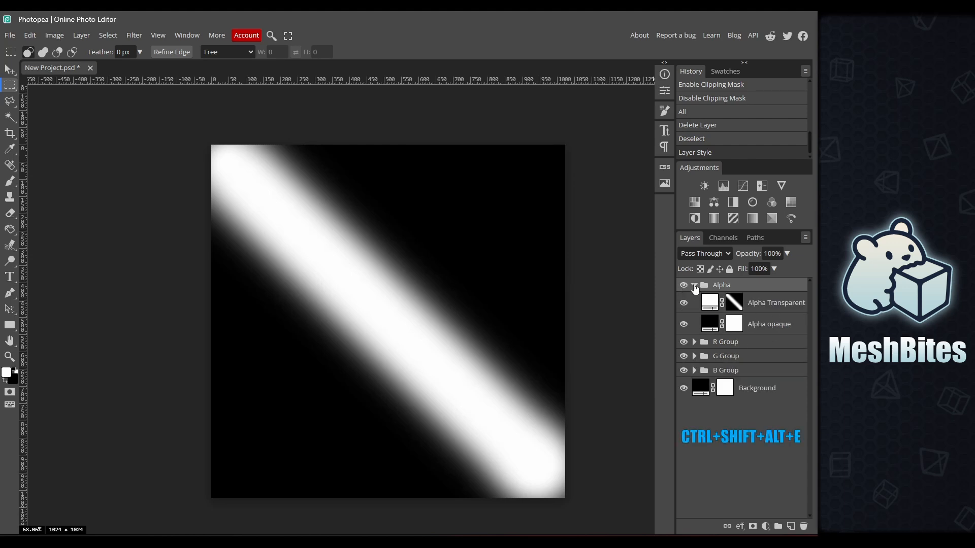
pyautogui.click(694, 286)
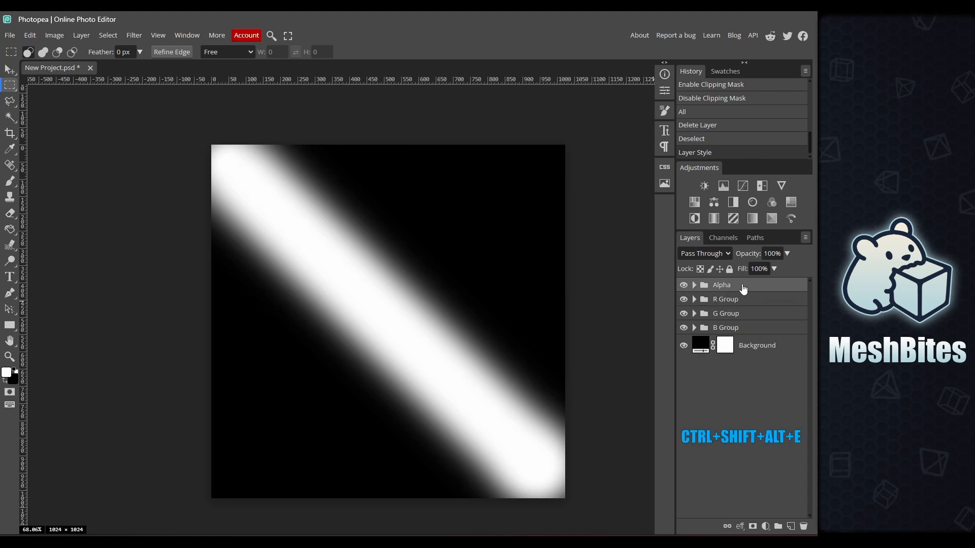
# Stamp the Alpha group into a new merged layer and copy its pixels into the Alpha 1 channel
pyautogui.hotkey('ctrl', 'shift', 'alt', 'e')
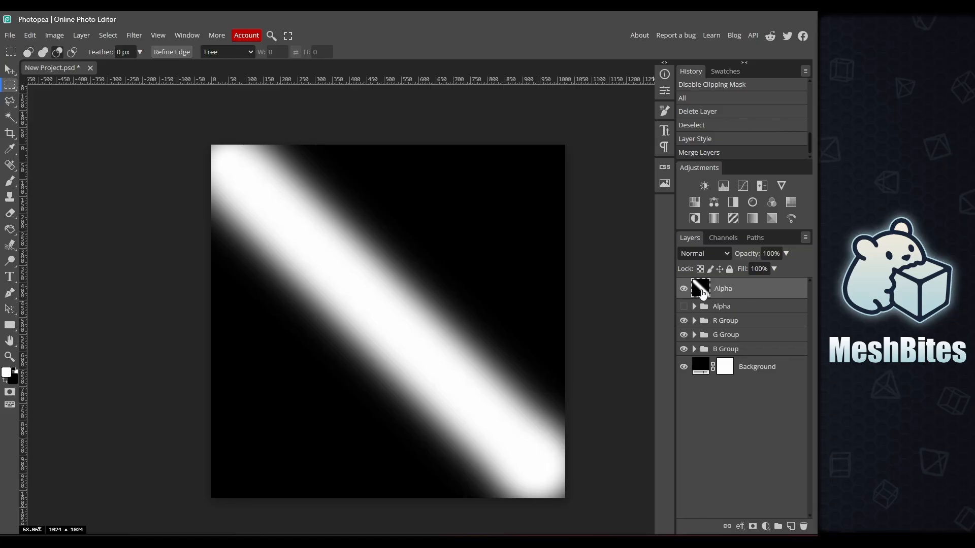
pyautogui.keyDown('ctrl'); pyautogui.click(701, 291); pyautogui.keyUp('ctrl')
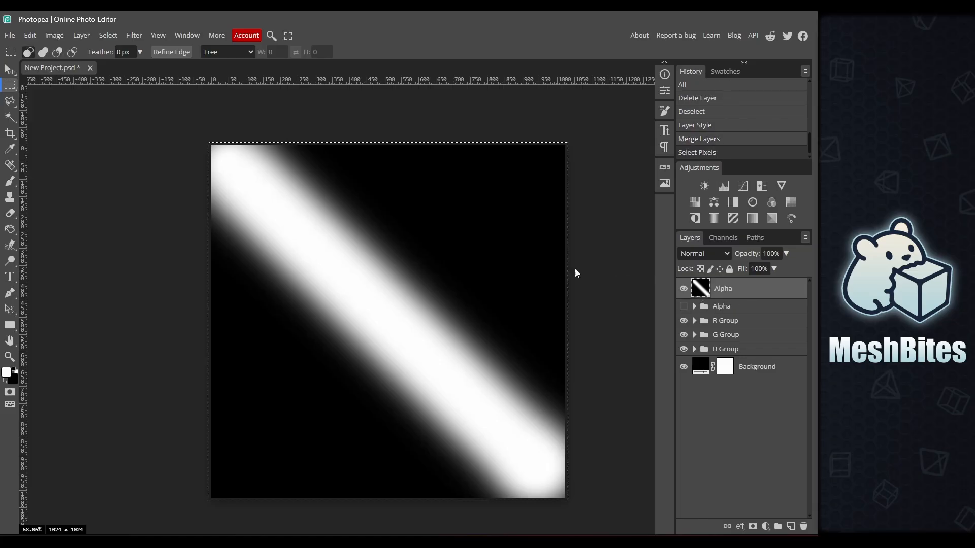
pyautogui.click(724, 239)
pyautogui.click(758, 339)
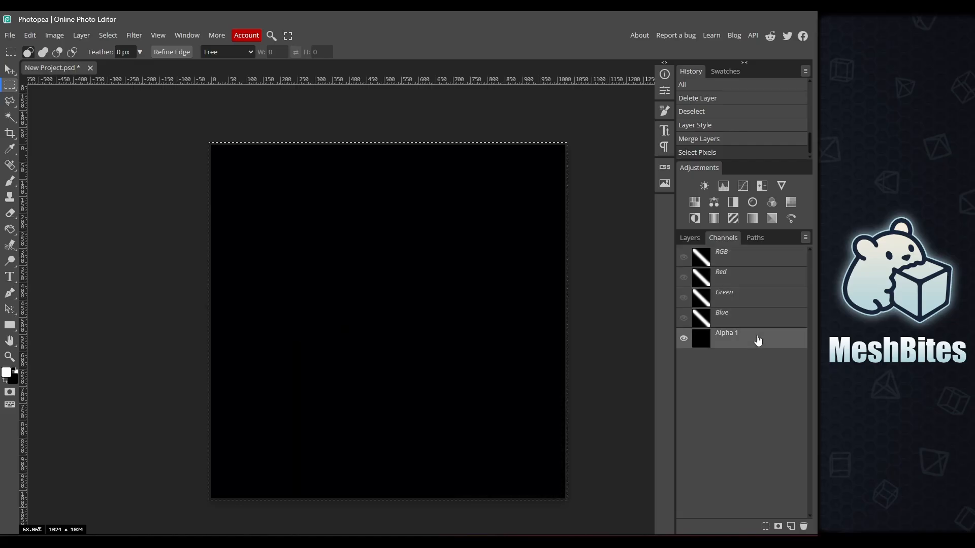
pyautogui.hotkey('ctrl', 'v')
pyautogui.click(739, 260)
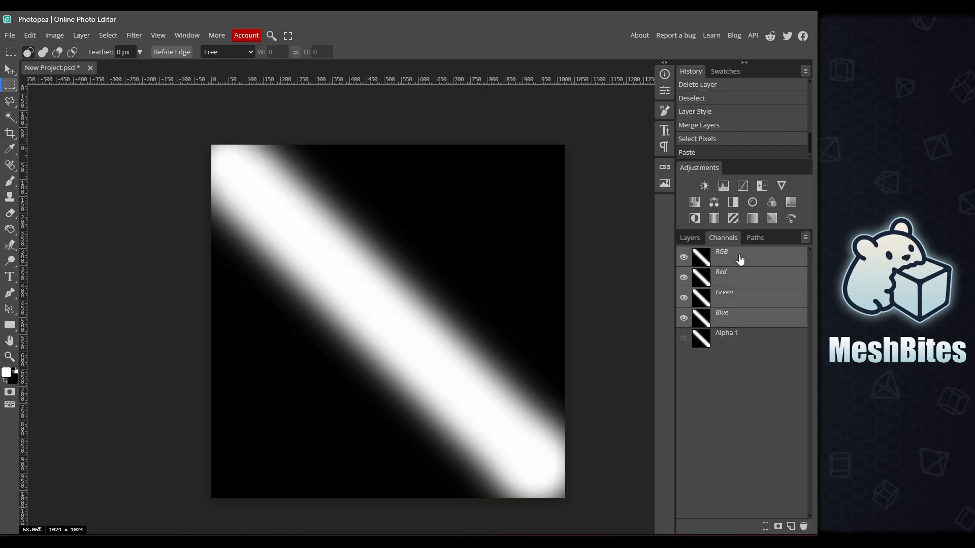
# Delete the merged Alpha layer and keep the Alpha group hidden
pyautogui.click(687, 238)
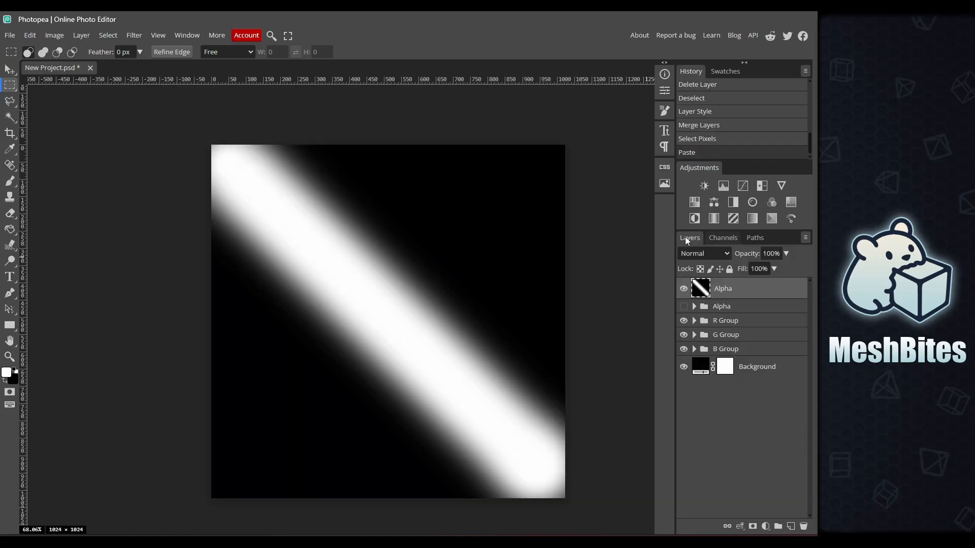
pyautogui.click(804, 527)
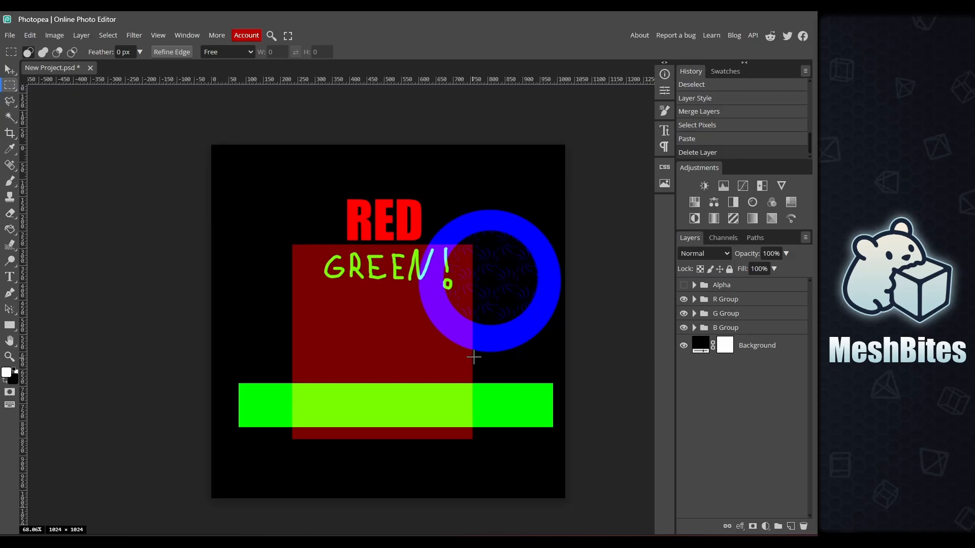
pyautogui.click(684, 285)
pyautogui.click(684, 285)
# Export the image as a TGA with the extra channel as opacity, saved as Test Packed in the test folder
pyautogui.click(9, 35)
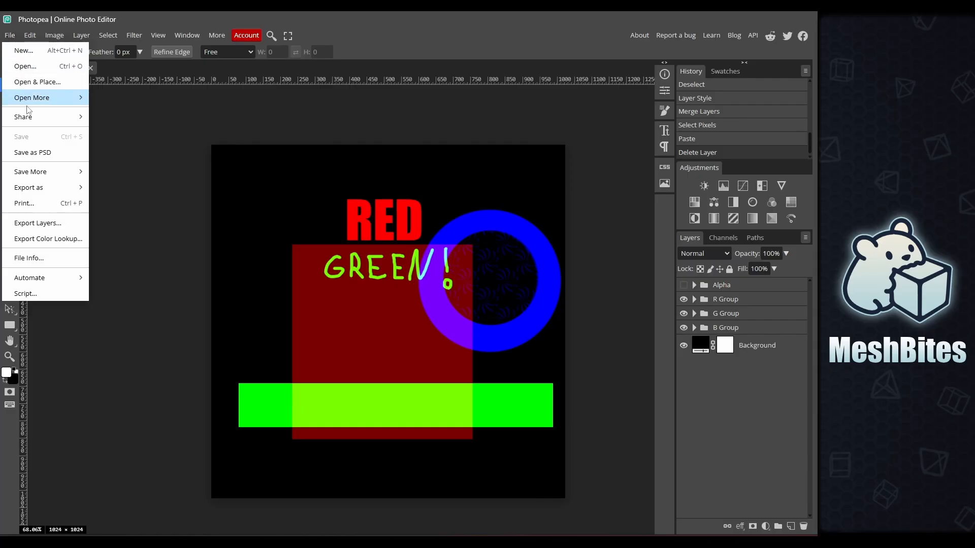
pyautogui.moveTo(44, 189)
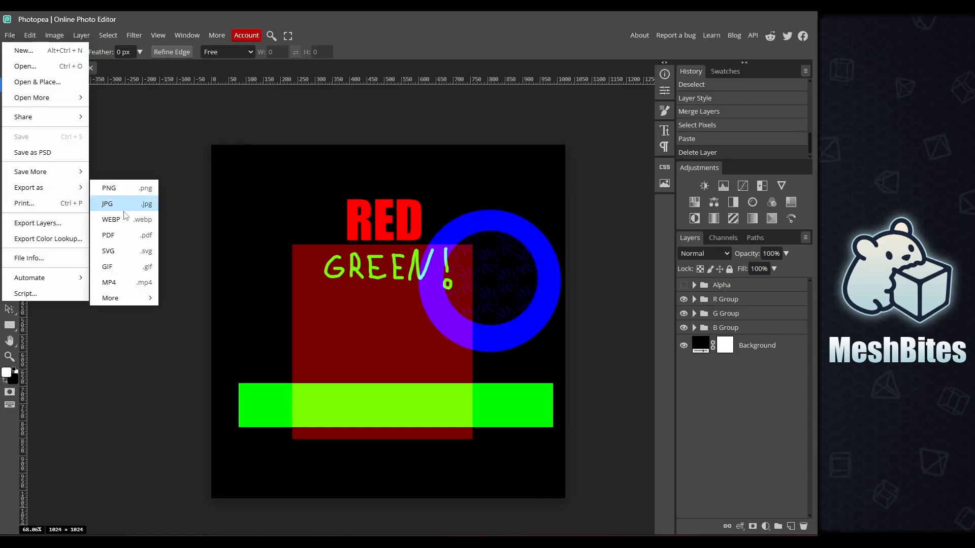
pyautogui.moveTo(138, 302)
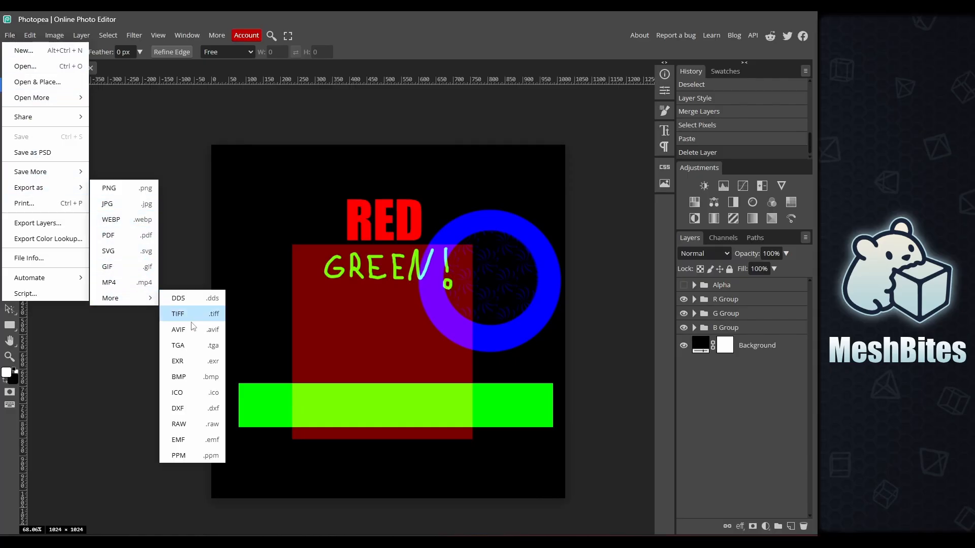
pyautogui.click(198, 339)
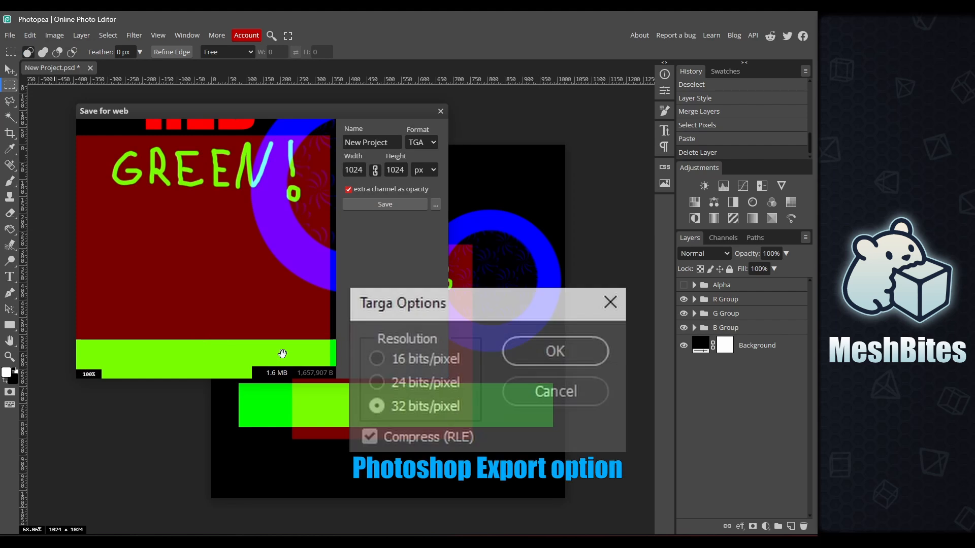
pyautogui.moveTo(394, 148); pyautogui.dragTo(313, 133)
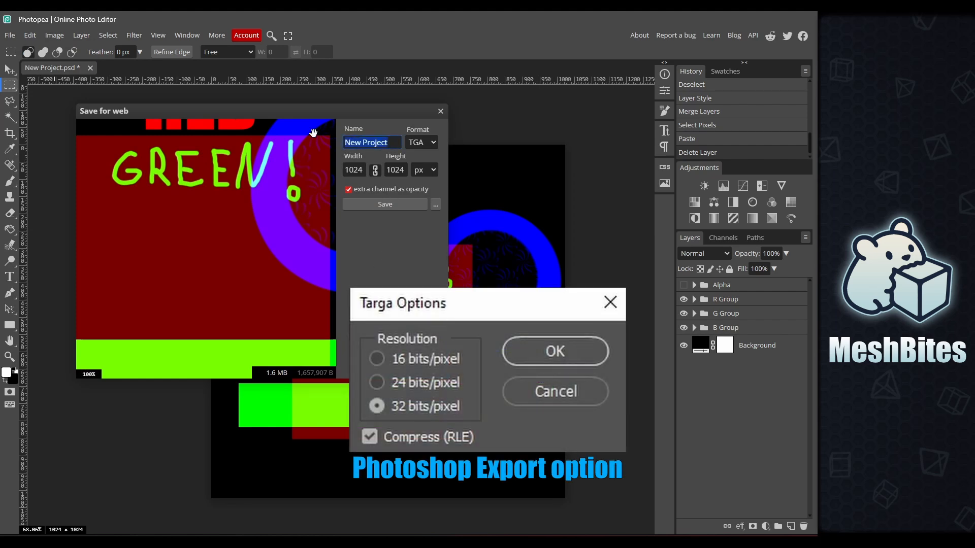
pyautogui.click(370, 203)
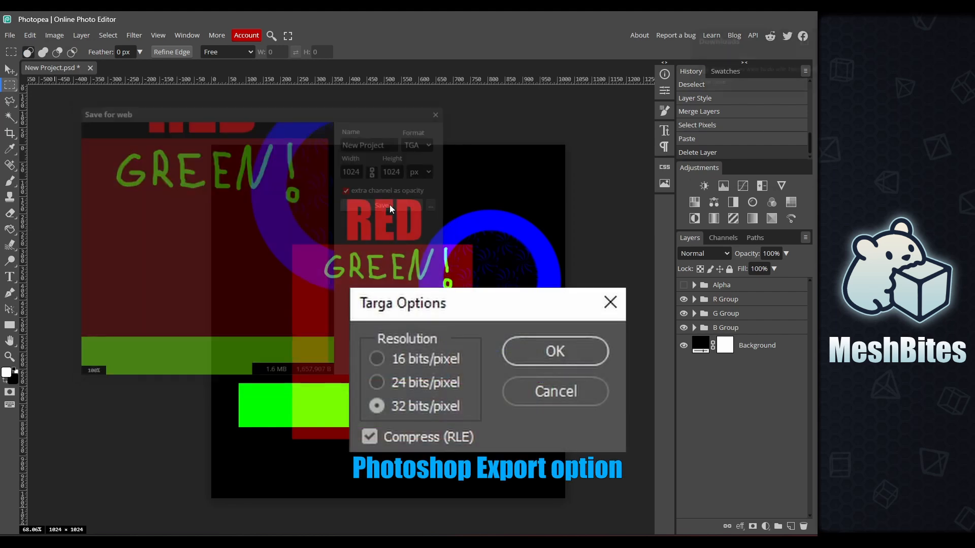
pyautogui.click(747, 87)
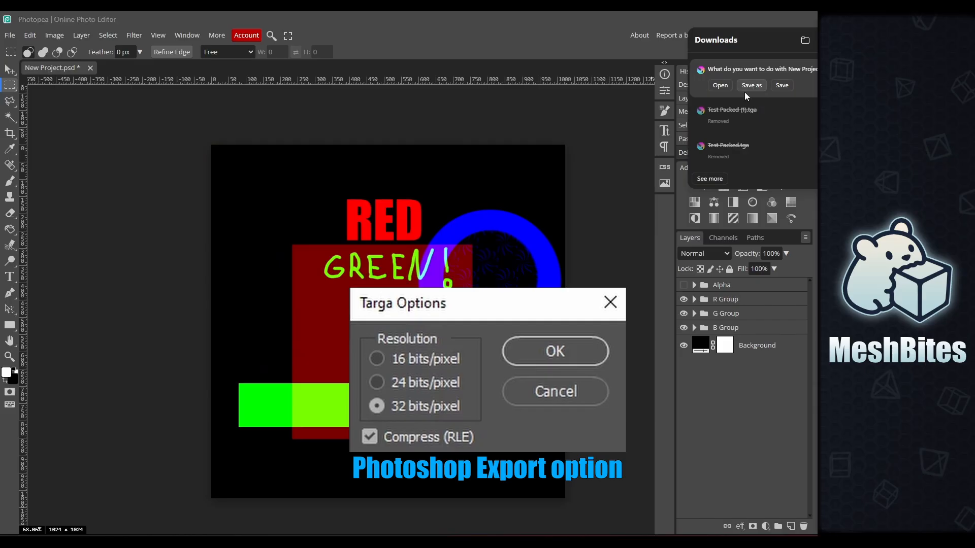
pyautogui.write('Test Packed')
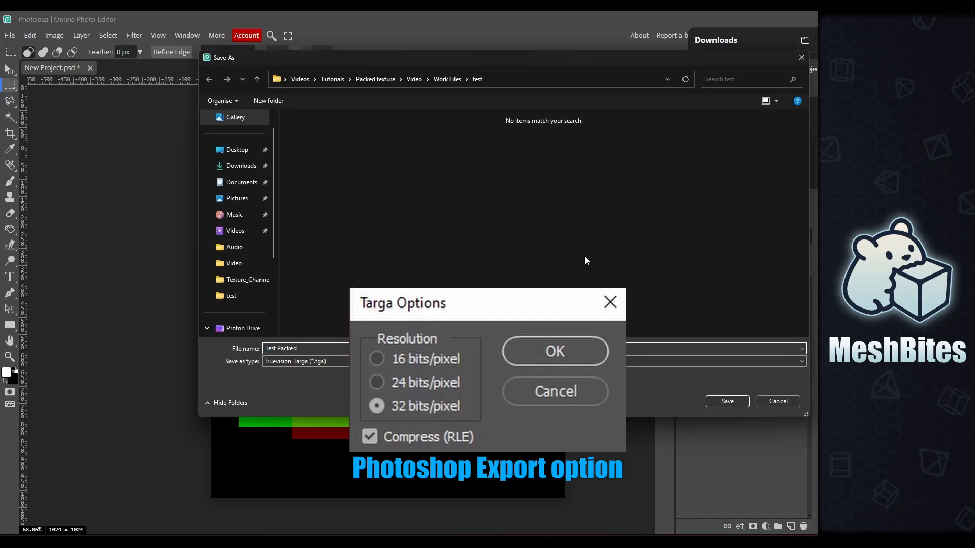
pyautogui.click(720, 403)
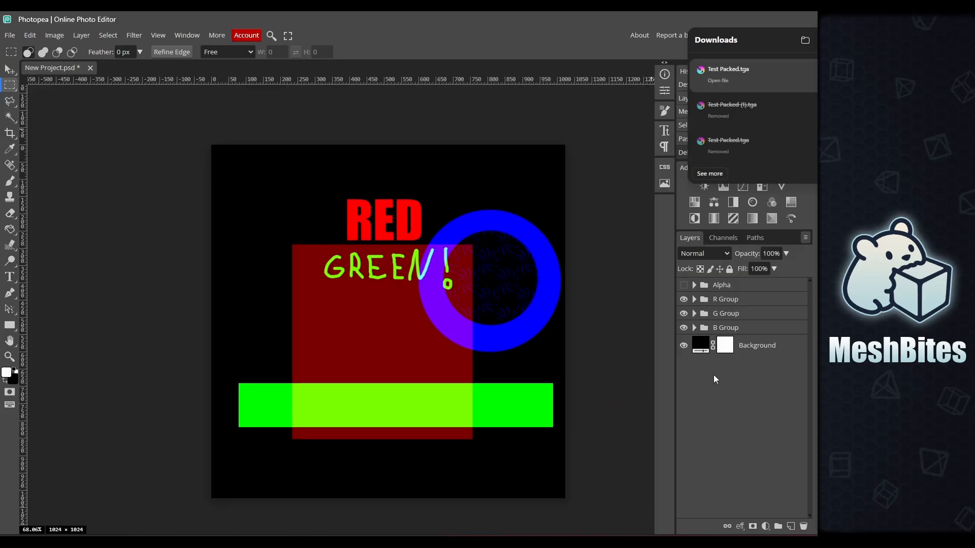
# Load Test Packed.tga into Texture Channel Packer Pro and preview its A, B, G, R and combined RGBA channels
pyautogui.hotkey('alt', 'Tab')
pyautogui.moveTo(726, 71); pyautogui.dragTo(412, 336)
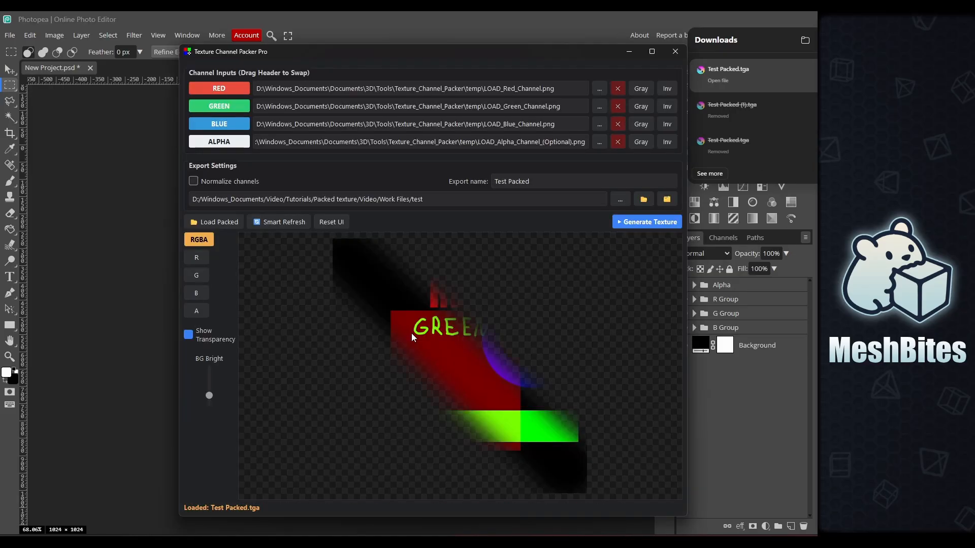
pyautogui.click(196, 312)
pyautogui.click(197, 293)
pyautogui.click(197, 275)
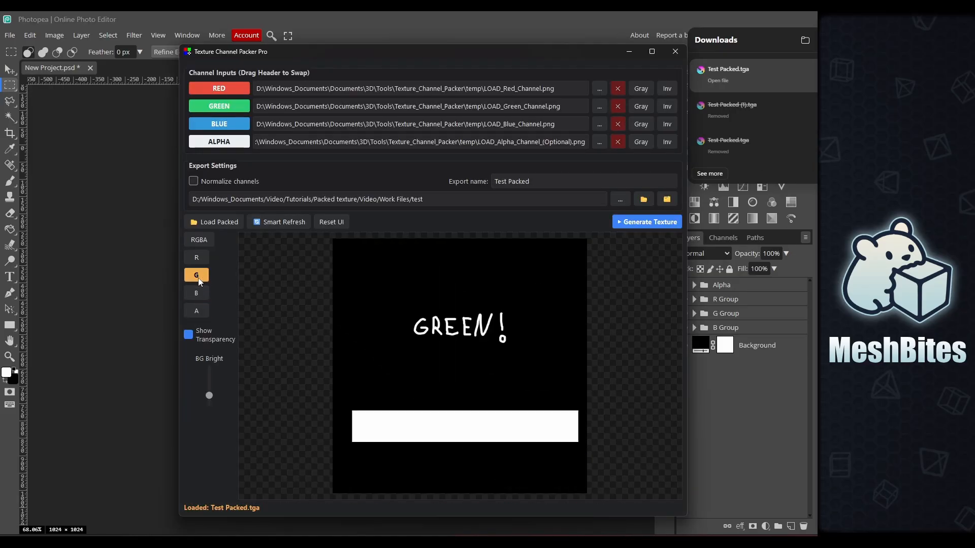
pyautogui.click(198, 259)
pyautogui.click(199, 241)
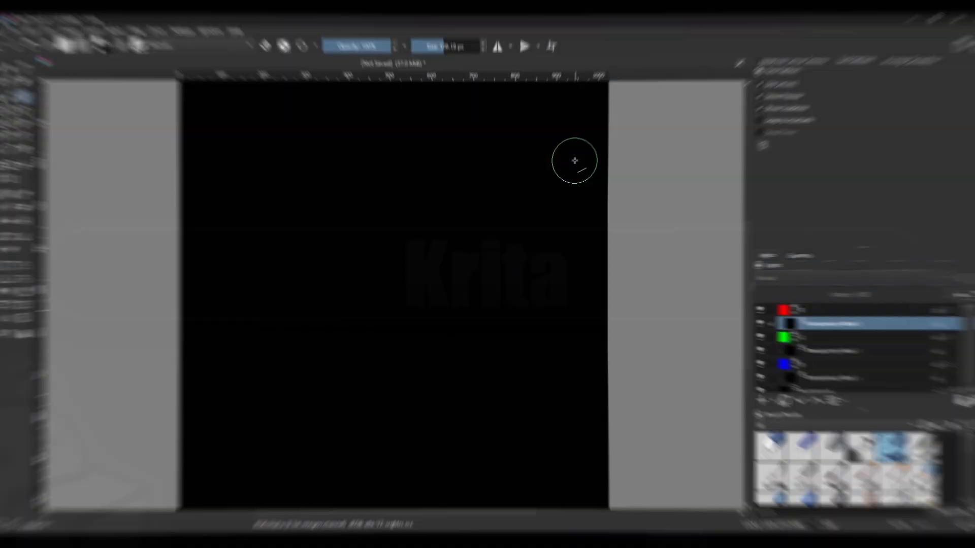
# In Krita, draw one horizontal and one vertical straight line on the transparency masks of the R and G layers
pyautogui.moveTo(576, 157); pyautogui.dragTo(234, 143)
pyautogui.keyDown('shift'); pyautogui.moveTo(538, 101); pyautogui.dragTo(511, 455); pyautogui.keyUp('shift')
pyautogui.click(821, 351)
pyautogui.keyDown('shift'); pyautogui.moveTo(599, 259); pyautogui.dragTo(222, 259); pyautogui.keyUp('shift')
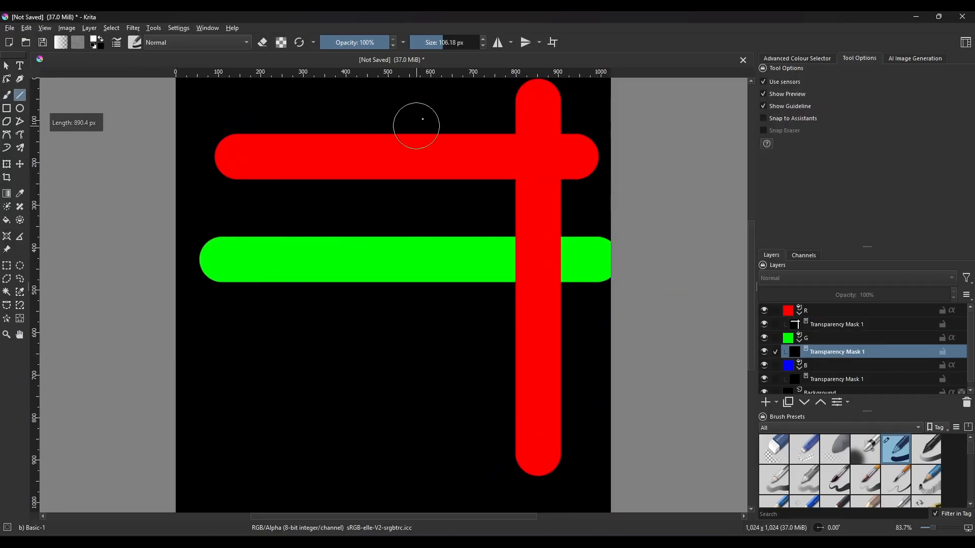
pyautogui.keyDown('shift'); pyautogui.moveTo(435, 99); pyautogui.dragTo(434, 432); pyautogui.keyUp('shift')
pyautogui.press('b')
# Draw one horizontal and one vertical straight line on the B layer's transparency mask
pyautogui.click(833, 378)
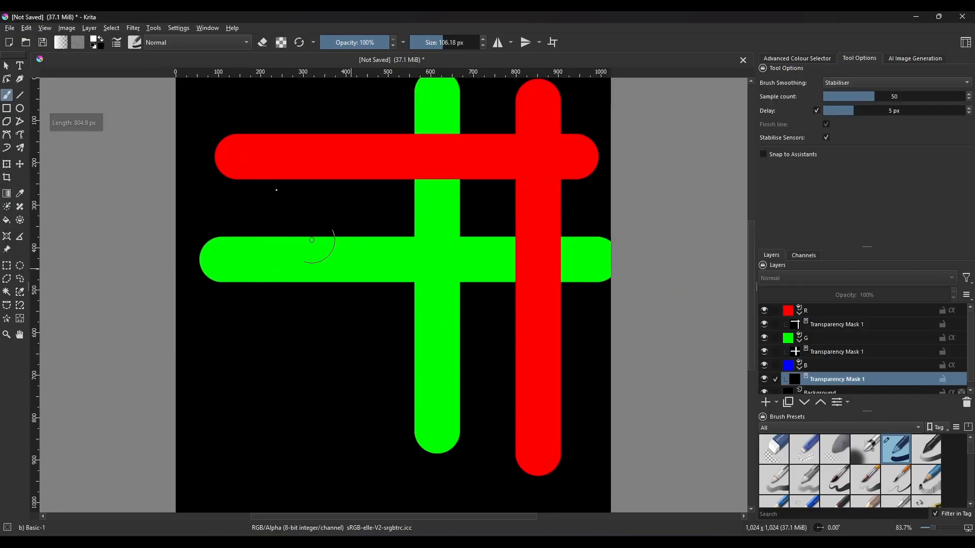
pyautogui.press('v')
pyautogui.moveTo(587, 357)
pyautogui.keyDown('shift'); pyautogui.mouseDown()
pyautogui.moveTo(226, 370)
pyautogui.moveTo(235, 358)
pyautogui.mouseUp(); pyautogui.keyUp('shift')
pyautogui.keyDown('shift'); pyautogui.moveTo(323, 90); pyautogui.dragTo(323, 431); pyautogui.keyUp('shift')
pyautogui.press('b')
# Set the blending mode of the R, G and B layers to Lighten
pyautogui.click(823, 309)
pyautogui.click(808, 279)
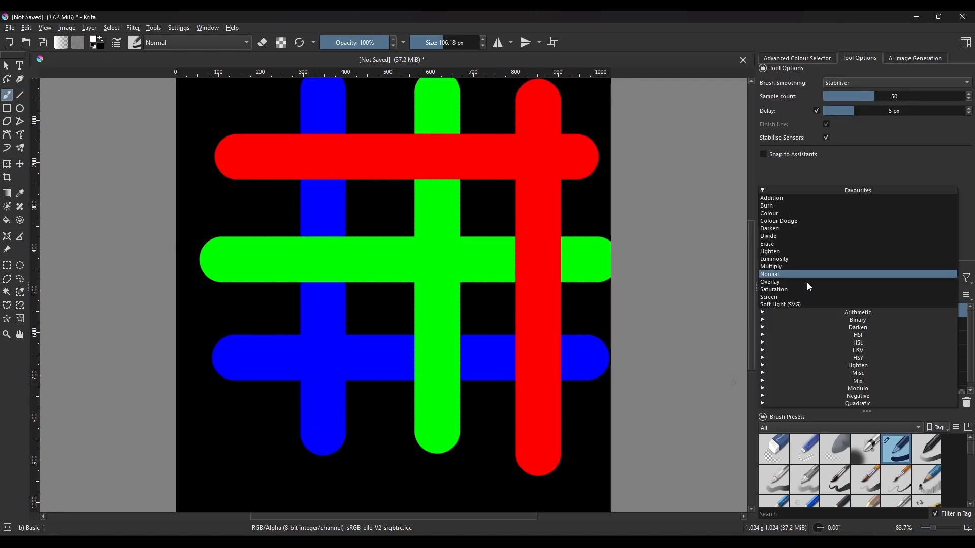
pyautogui.click(788, 251)
pyautogui.click(811, 337)
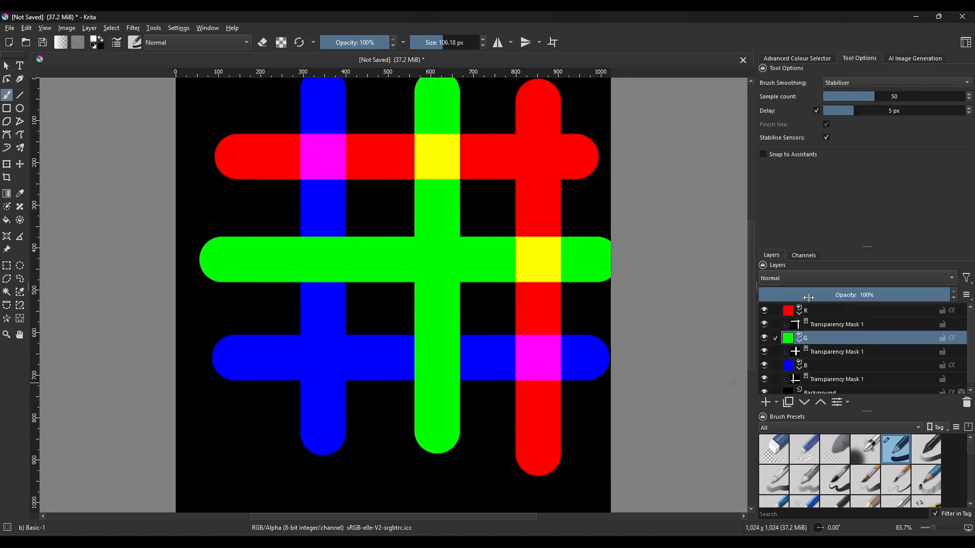
pyautogui.click(799, 277)
pyautogui.click(797, 252)
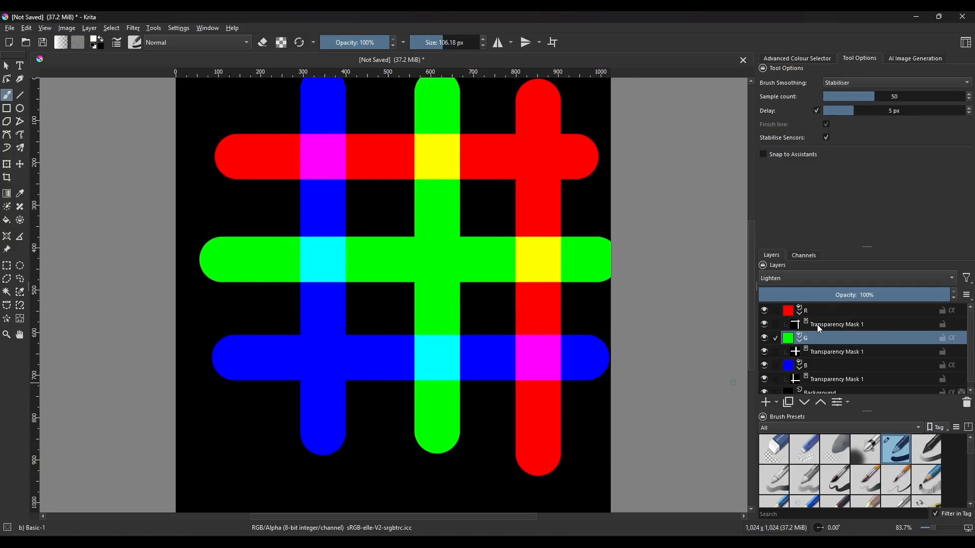
pyautogui.click(822, 367)
pyautogui.click(790, 277)
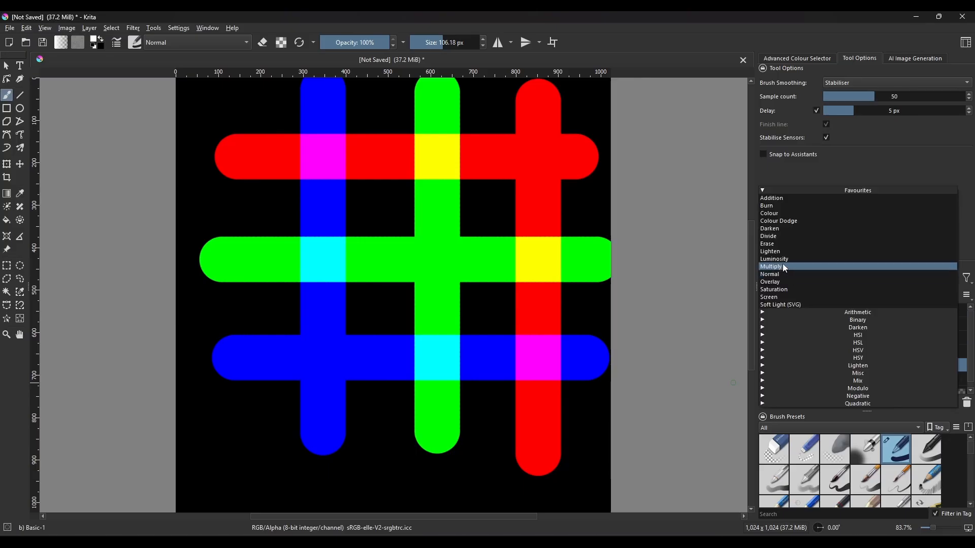
pyautogui.click(784, 253)
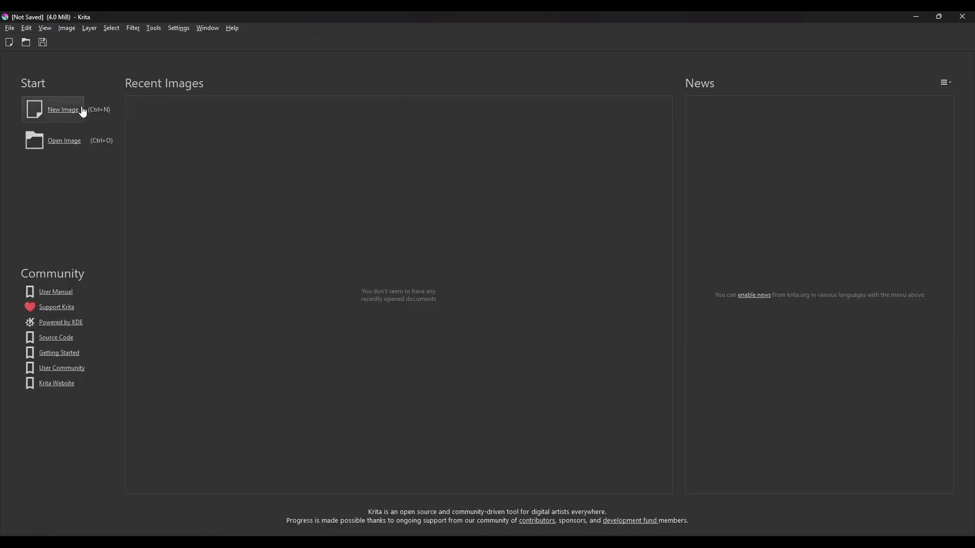
# Create a custom 1024 × 1024 px RGB/Alpha 8-bit document and fill its Background layer with black
pyautogui.click(9, 28)
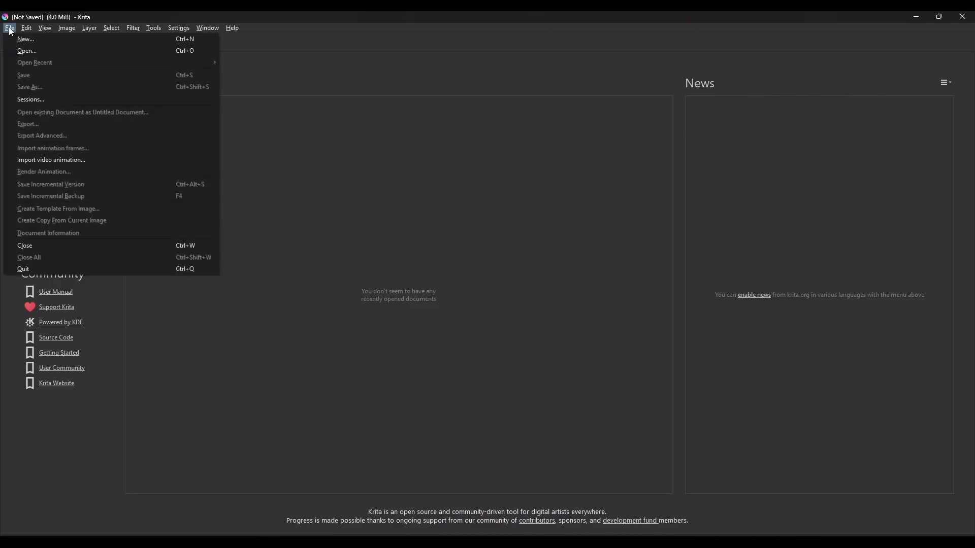
pyautogui.click(42, 45)
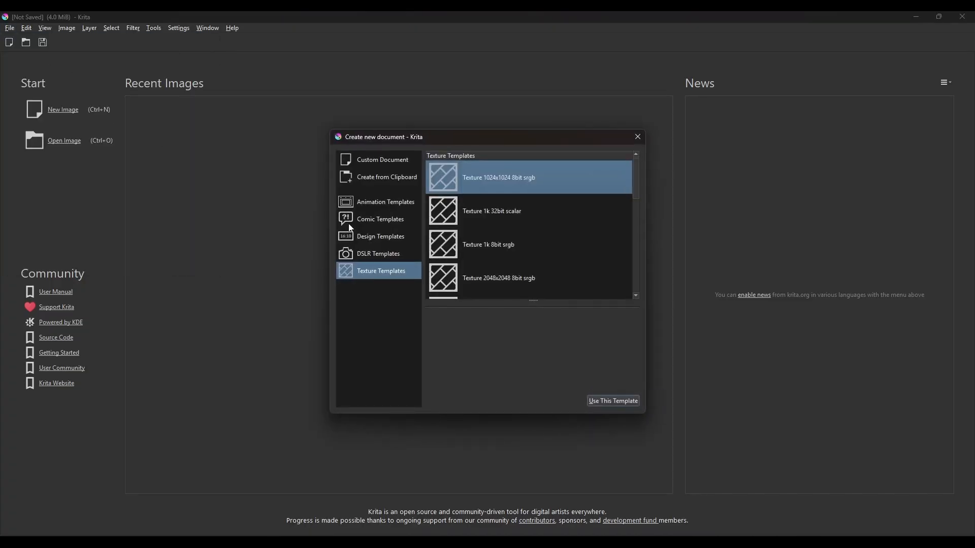
pyautogui.click(372, 161)
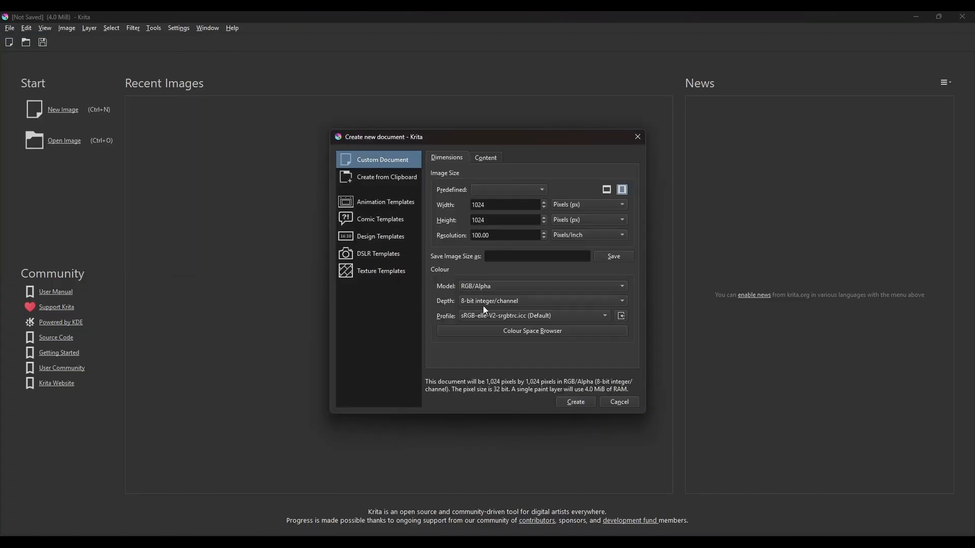
pyautogui.click(574, 402)
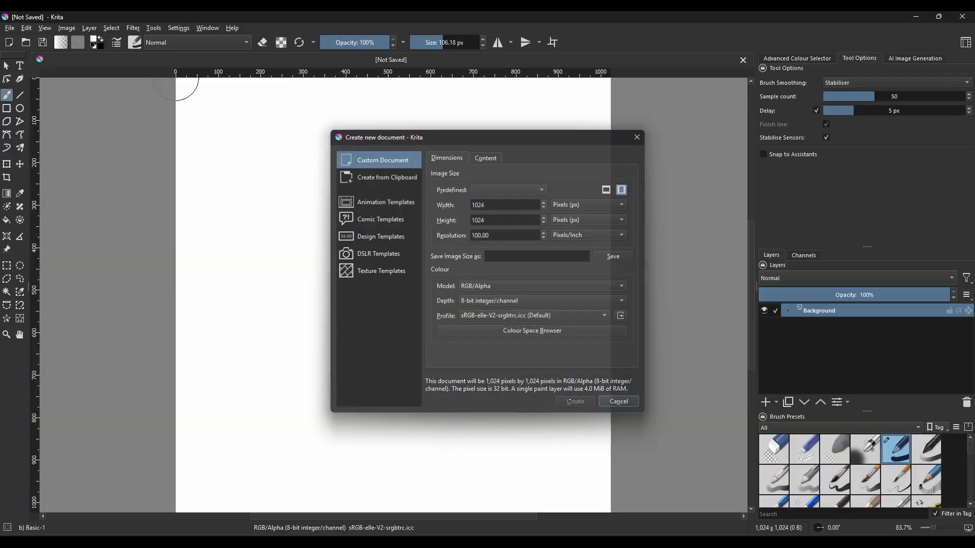
pyautogui.press('BackSpace')
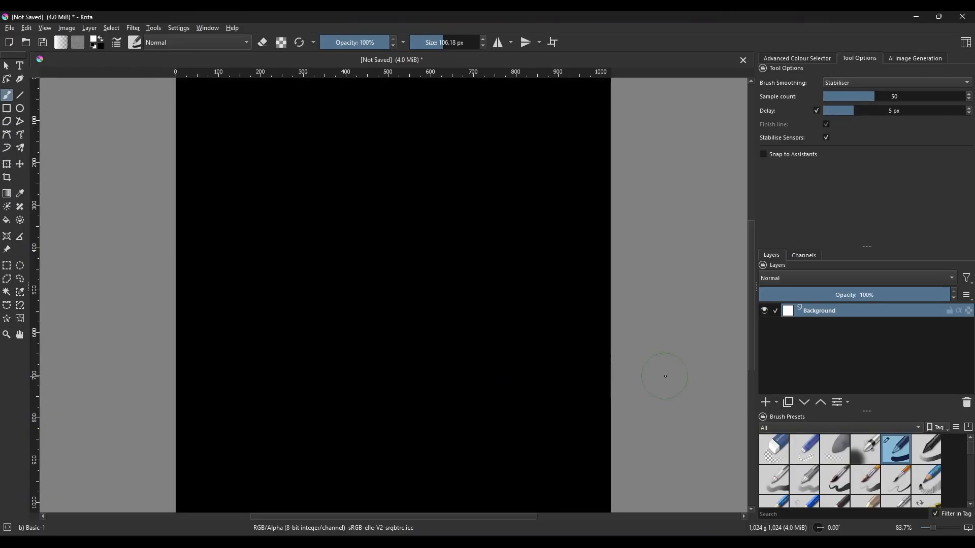
# Show the Channels docker and bring up its Blue, Green, Red and Alpha channel list
pyautogui.click(178, 28)
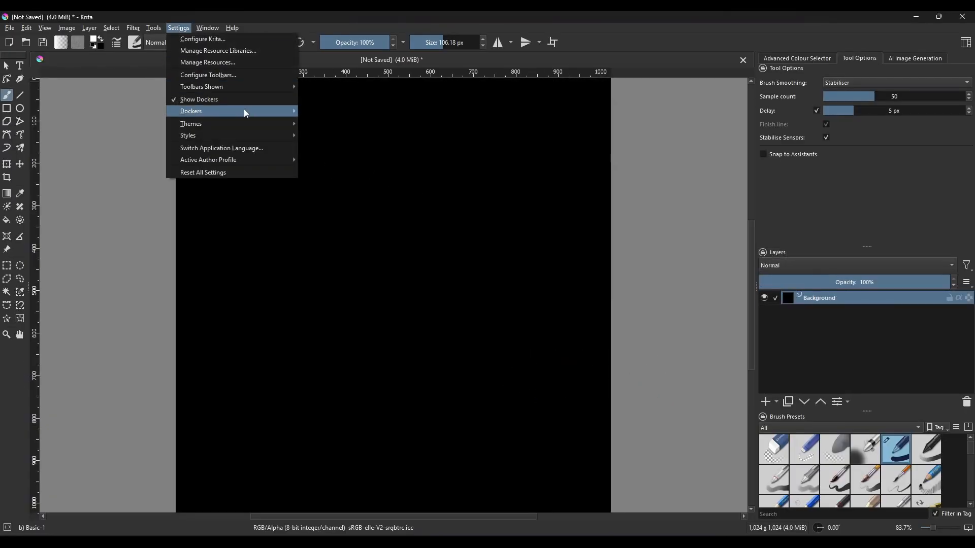
pyautogui.moveTo(243, 110)
pyautogui.click(350, 204)
pyautogui.click(804, 255)
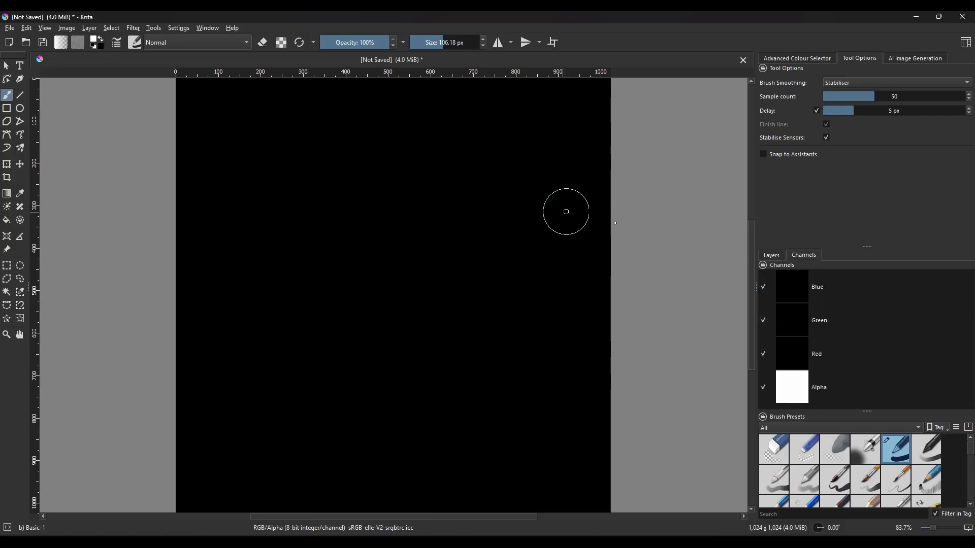
# Try to paint a separate brush stroke into each of the Blue, Green, Red and Alpha channels
pyautogui.click(802, 293)
pyautogui.moveTo(440, 147)
pyautogui.mouseDown()
pyautogui.moveTo(440, 274)
pyautogui.moveTo(363, 346)
pyautogui.mouseUp()
pyautogui.click(813, 320)
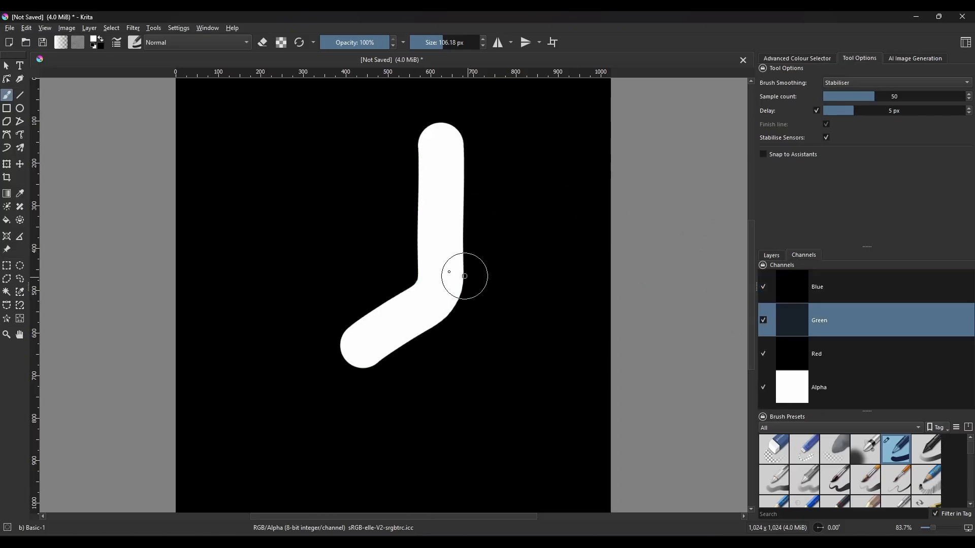
pyautogui.moveTo(285, 156); pyautogui.dragTo(414, 342)
pyautogui.click(807, 352)
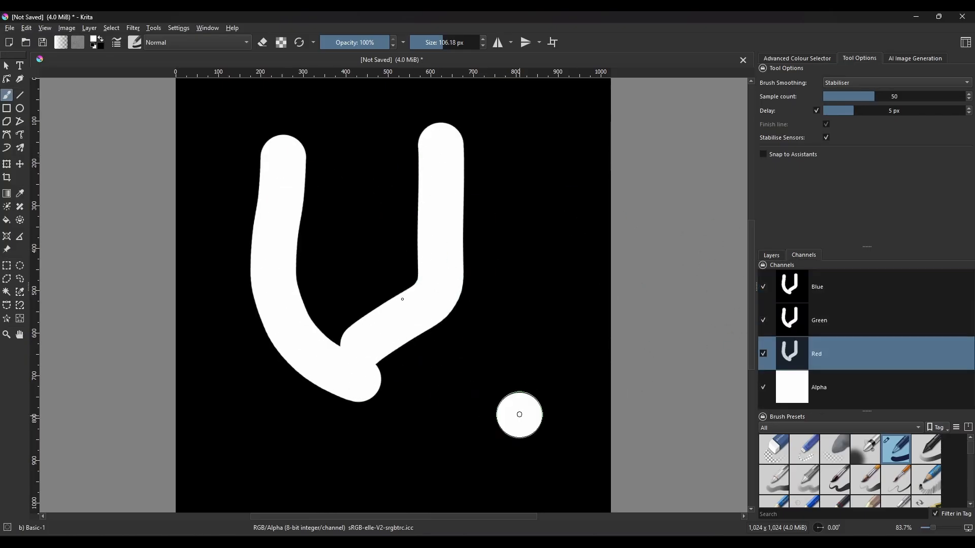
pyautogui.moveTo(518, 414); pyautogui.dragTo(323, 234)
pyautogui.click(810, 386)
pyautogui.moveTo(557, 243); pyautogui.dragTo(304, 410)
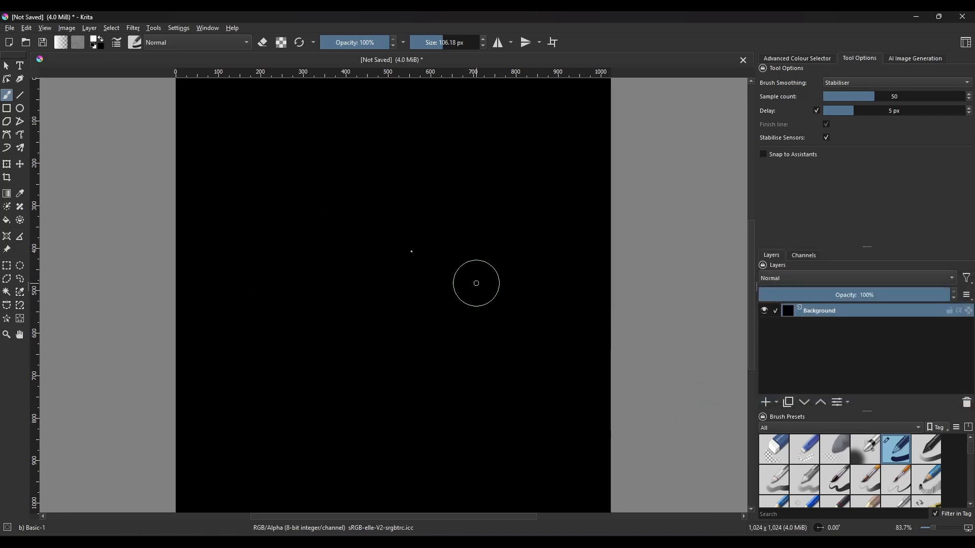
# Separate the current layer into individual channel layers, creating a separate separation from the alpha channel
pyautogui.click(67, 29)
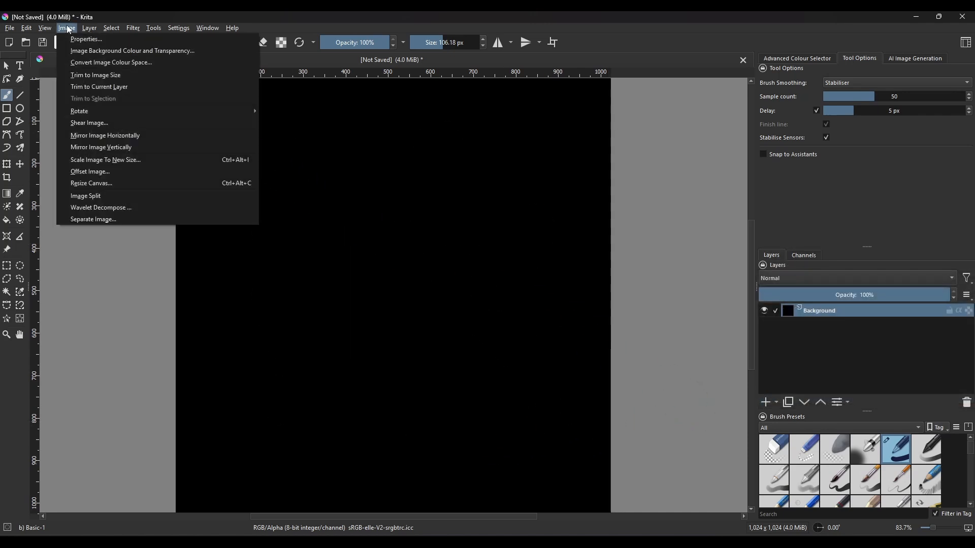
pyautogui.click(101, 207)
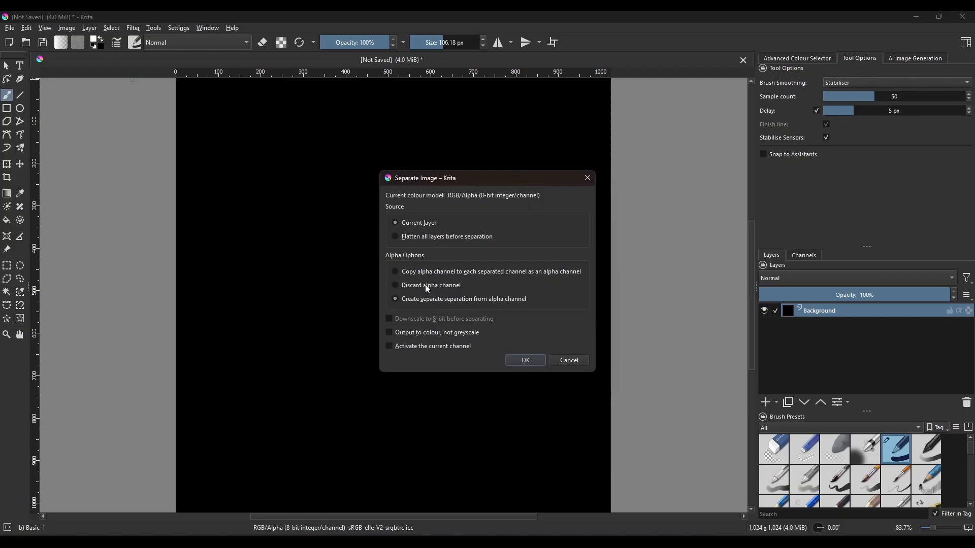
pyautogui.click(523, 361)
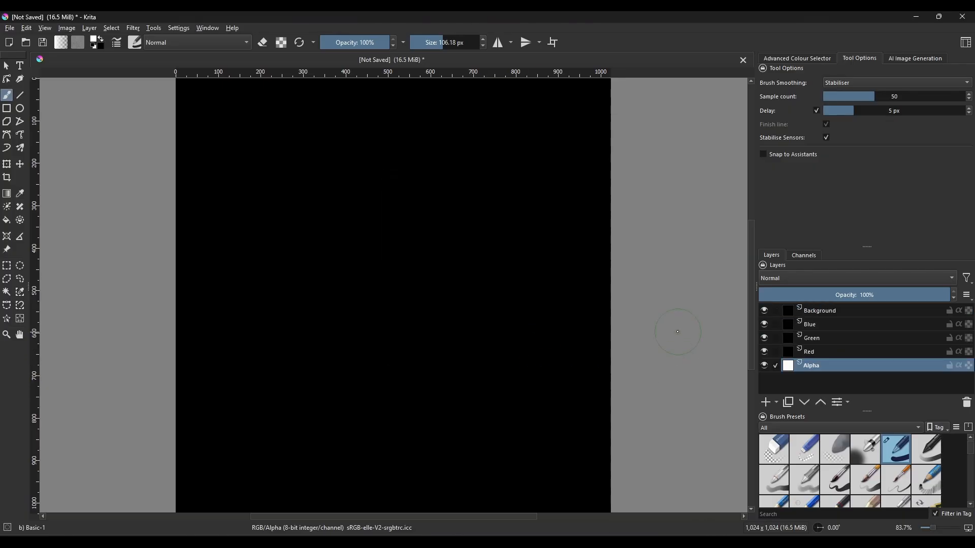
# Select the separated Blue to Alpha layers together, and toggle the Background layer's visibility
pyautogui.click(807, 324)
pyautogui.keyDown('shift'); pyautogui.click(835, 366); pyautogui.keyUp('shift')
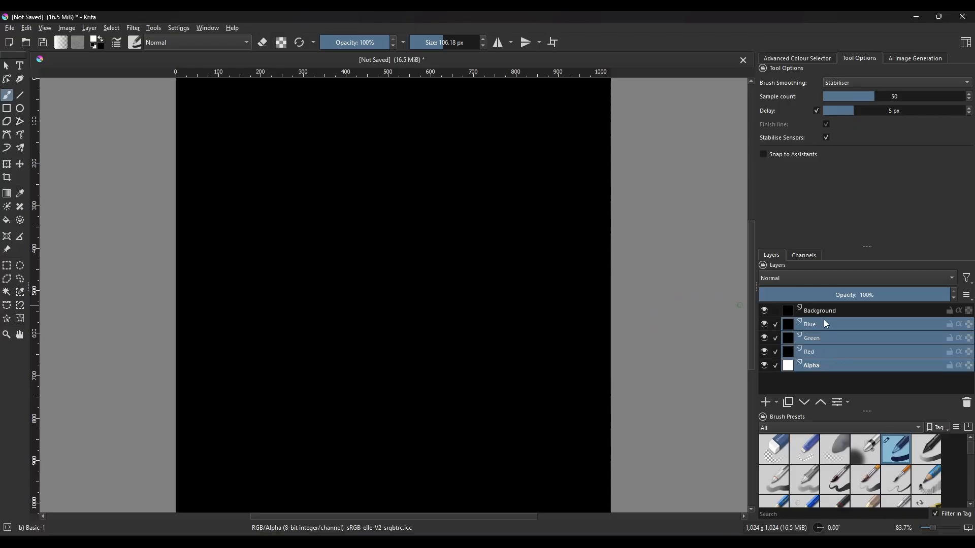
pyautogui.click(836, 315)
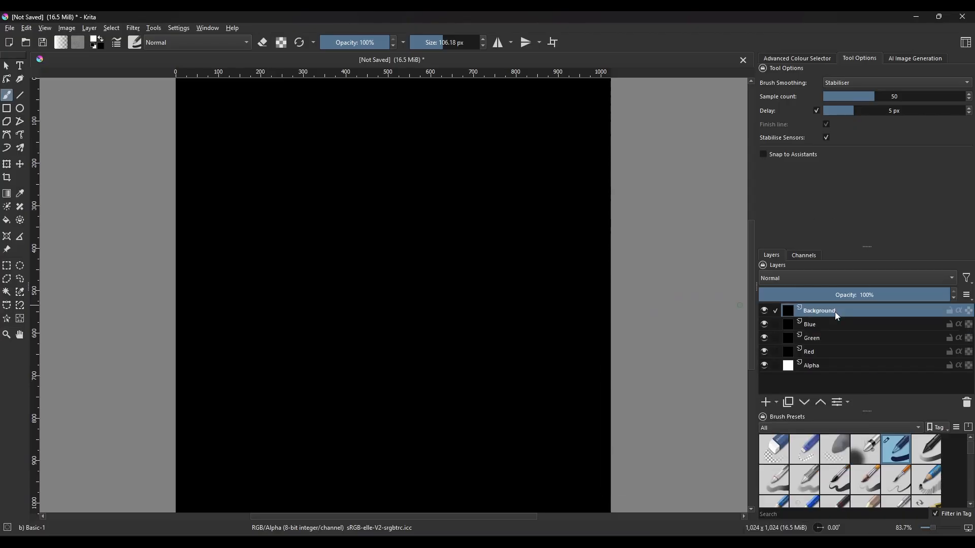
pyautogui.click(766, 312)
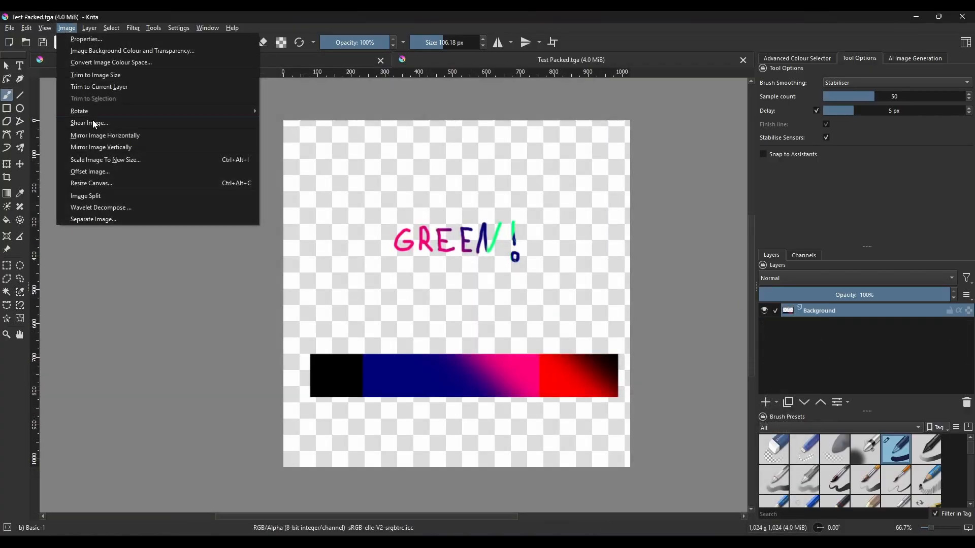
# Separate the Test Packed.tga image into channel layers, with alpha as its own separation, and hide its Background layer
pyautogui.click(101, 218)
pyautogui.click(523, 360)
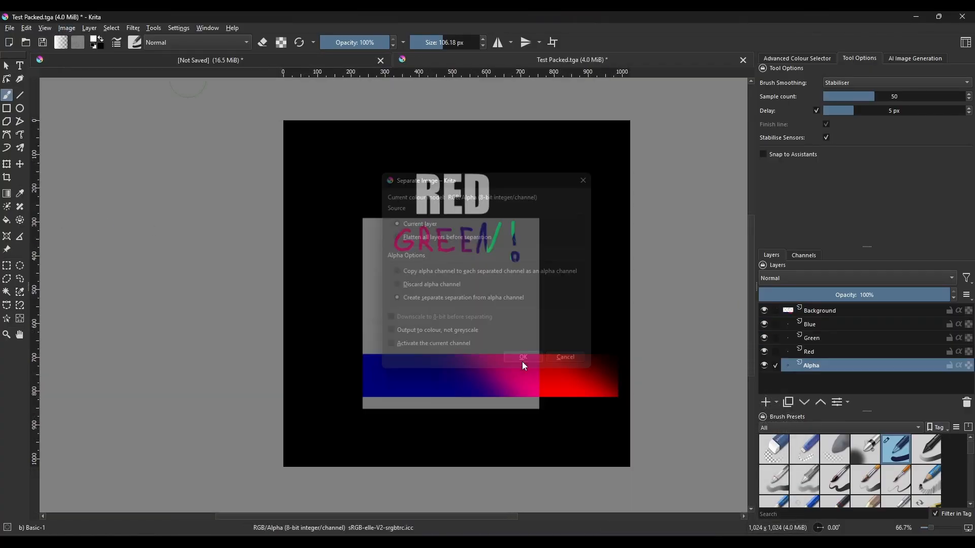
pyautogui.click(765, 310)
# Examine the separated Blue, Green, Red and Alpha layers of Test Packed.tga one by one
pyautogui.click(817, 326)
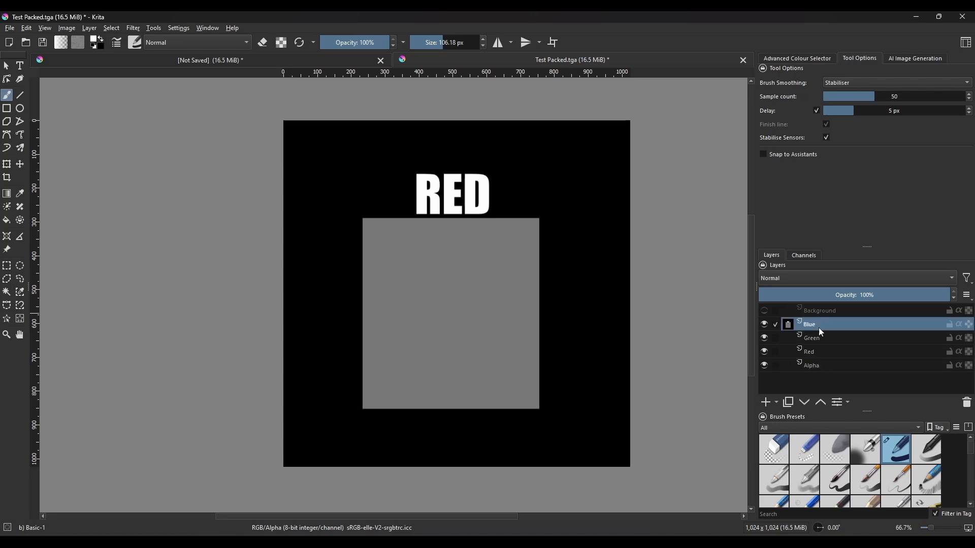
pyautogui.click(823, 339)
pyautogui.click(825, 351)
pyautogui.click(823, 365)
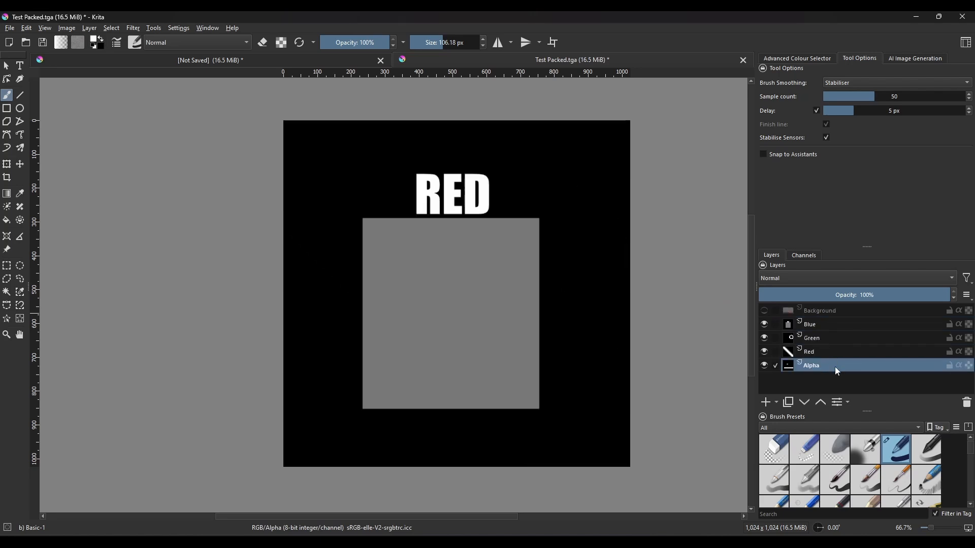
pyautogui.click(840, 325)
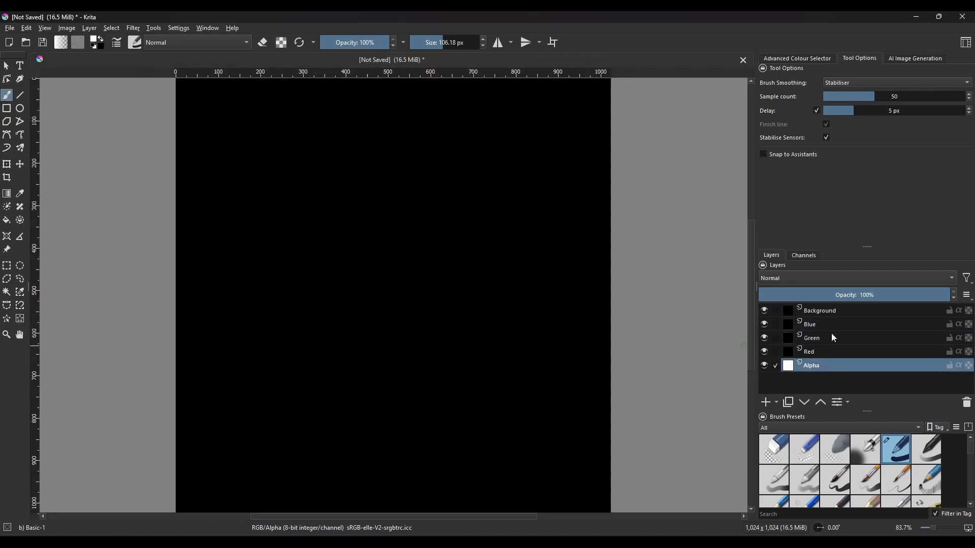
# In the unsaved document, group the Blue, Green, Red and Alpha layers as RGBA and hide the Background layer
pyautogui.keyDown('shift'); pyautogui.click(827, 324); pyautogui.keyUp('shift')
pyautogui.hotkey('ctrl', 'g')
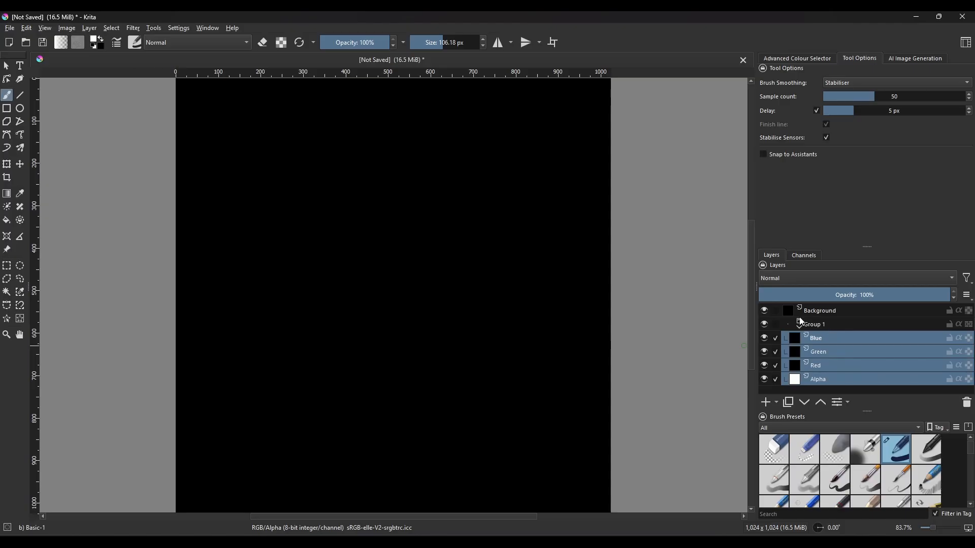
pyautogui.click(765, 311)
pyautogui.doubleClick(822, 325)
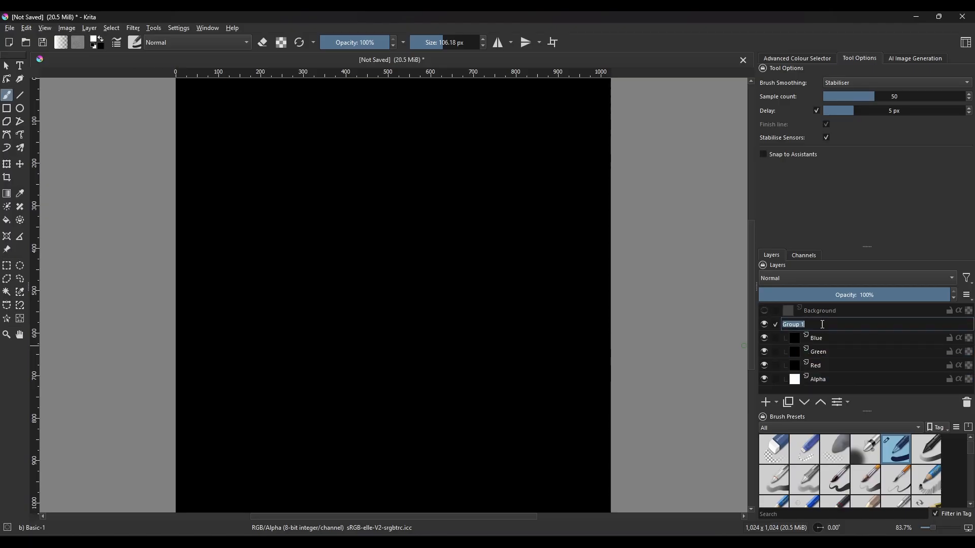
pyautogui.write('RGBA')
pyautogui.press('Return')
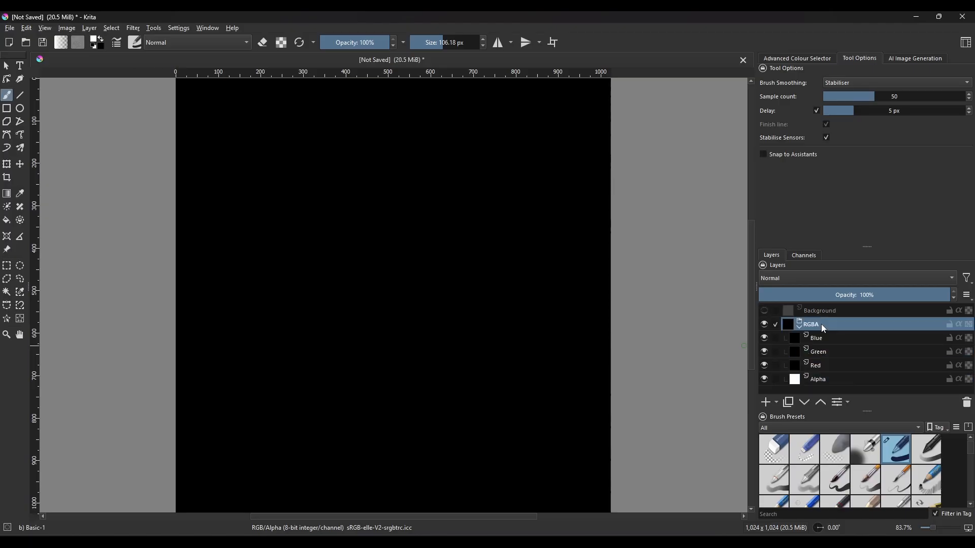
# Draw two crossing white diagonal lines on the Blue layer, about 543 px and 952 px long
pyautogui.press('-')
pyautogui.click(828, 337)
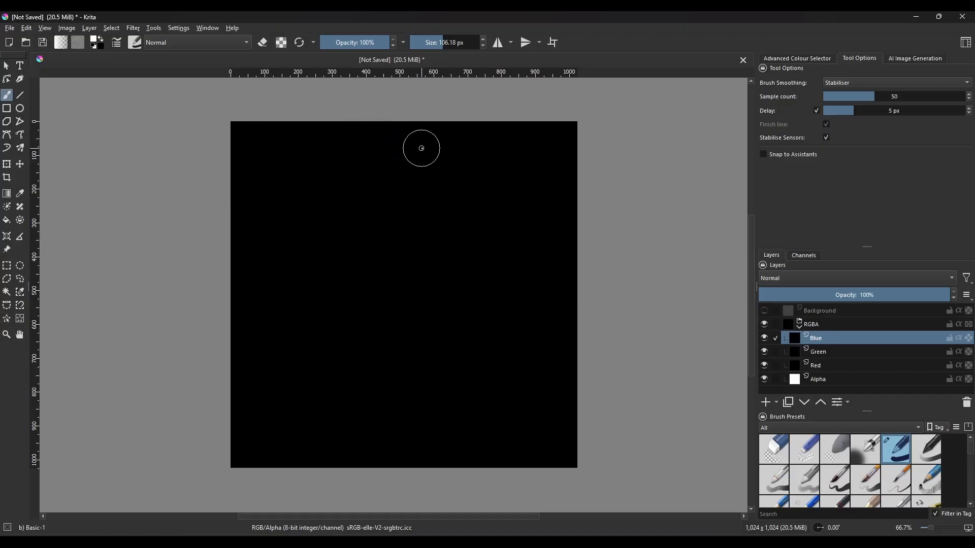
pyautogui.press('v')
pyautogui.moveTo(420, 147); pyautogui.dragTo(268, 247)
pyautogui.press('v')
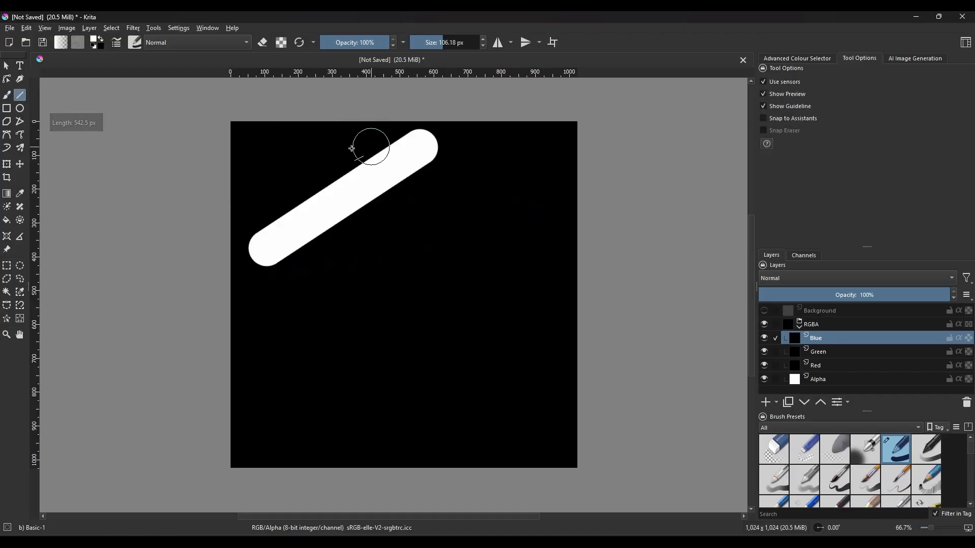
pyautogui.moveTo(289, 146); pyautogui.dragTo(495, 398)
# Draw two crossing white diagonal lines on the Green layer, about 768 px and 834 px long
pyautogui.click(818, 352)
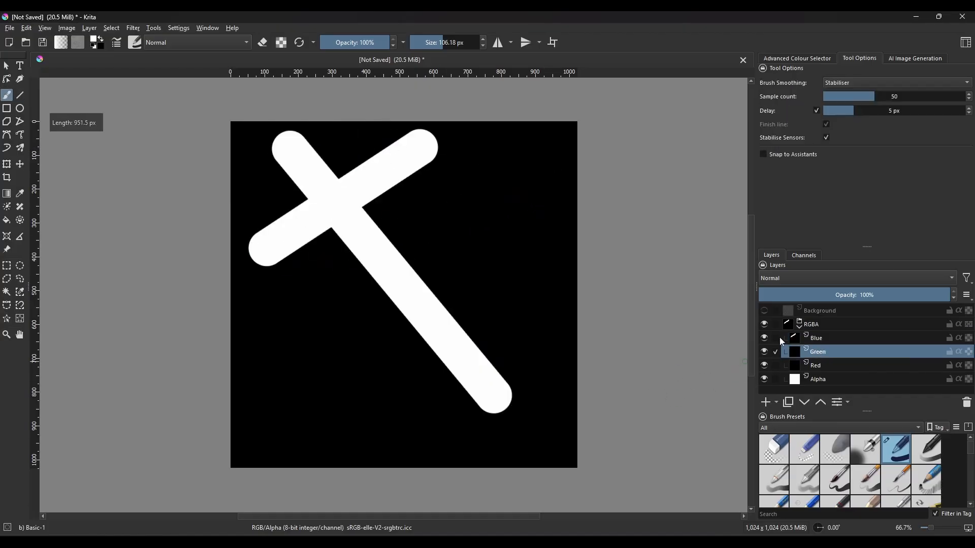
pyautogui.press('v')
pyautogui.moveTo(473, 193); pyautogui.dragTo(263, 346)
pyautogui.press('v')
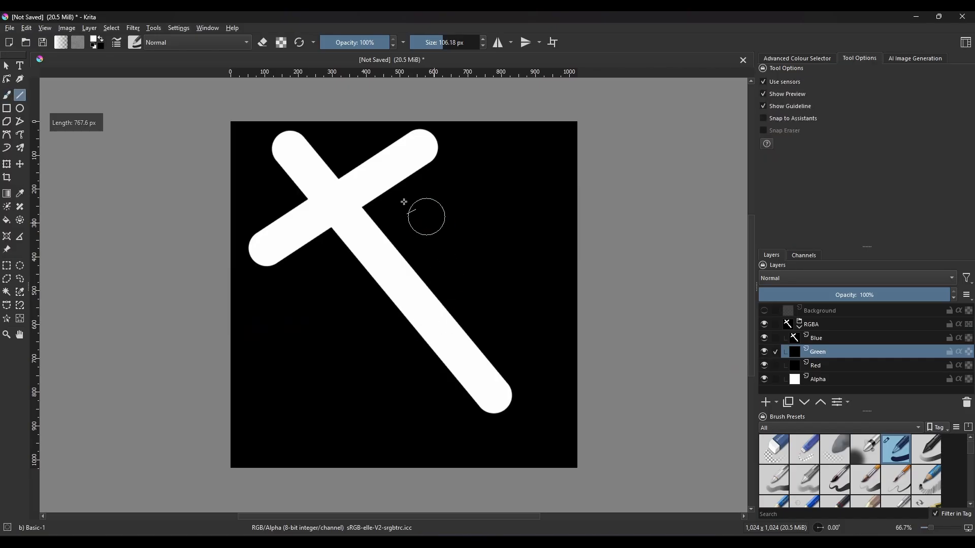
pyautogui.moveTo(359, 130); pyautogui.dragTo(550, 327)
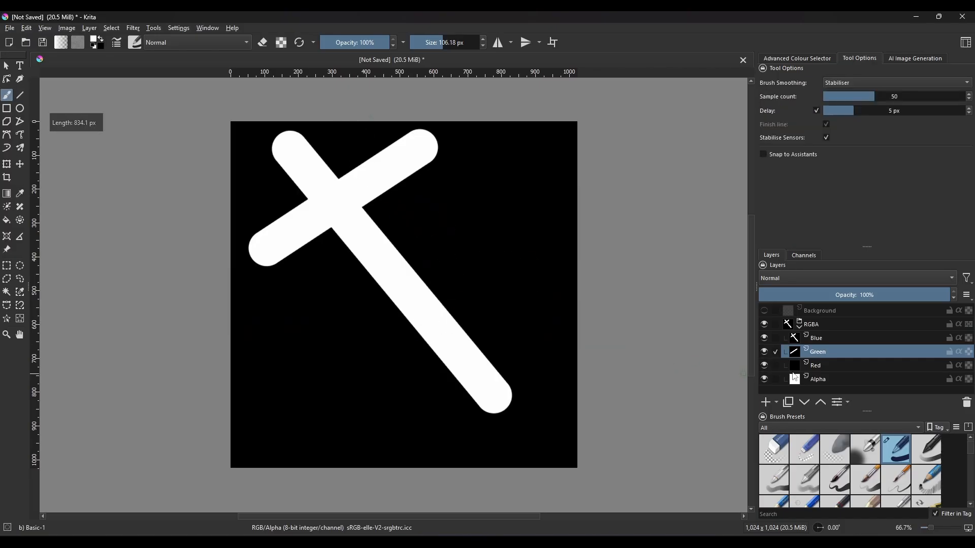
# Draw two crossing white diagonal lines on the Red layer in the lower canvas, the first about 869 px long
pyautogui.click(839, 365)
pyautogui.press('v')
pyautogui.moveTo(561, 294); pyautogui.dragTo(301, 455)
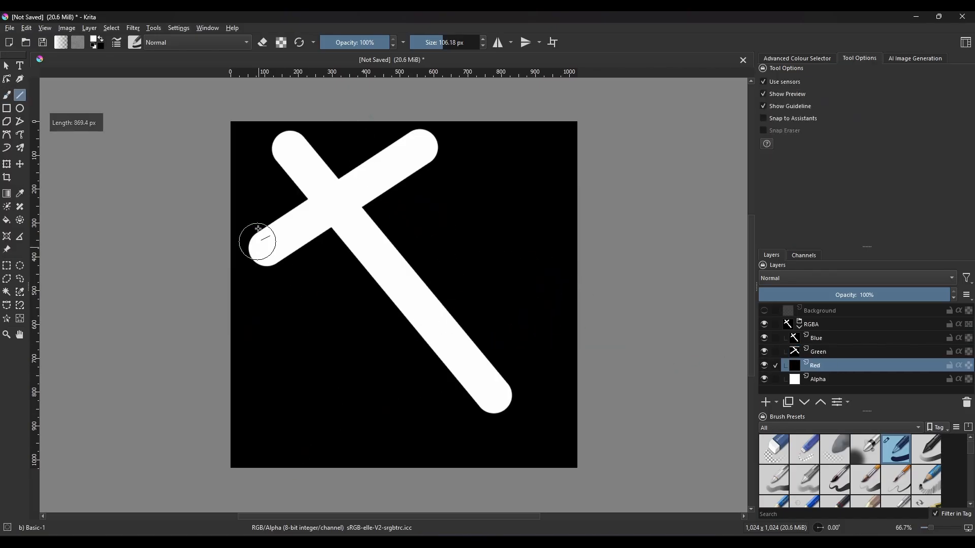
pyautogui.moveTo(257, 241); pyautogui.dragTo(438, 451)
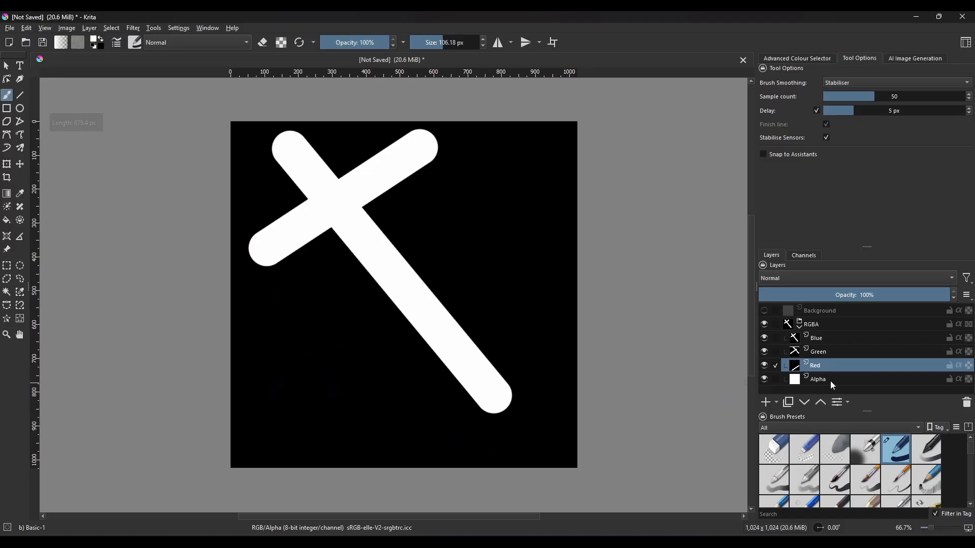
# Set the Red layer's blending mode to Copy Red and the Green layer's to Copy Green
pyautogui.click(824, 279)
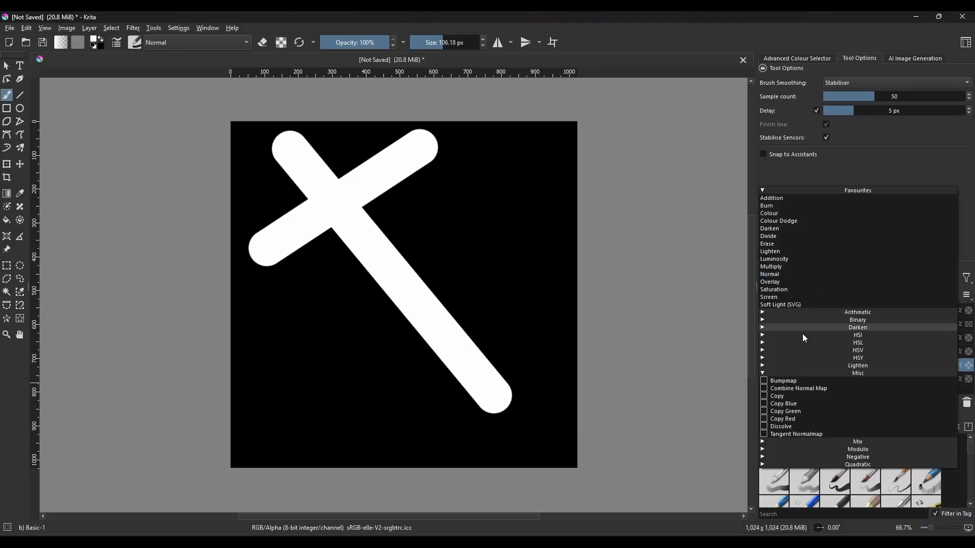
pyautogui.click(800, 419)
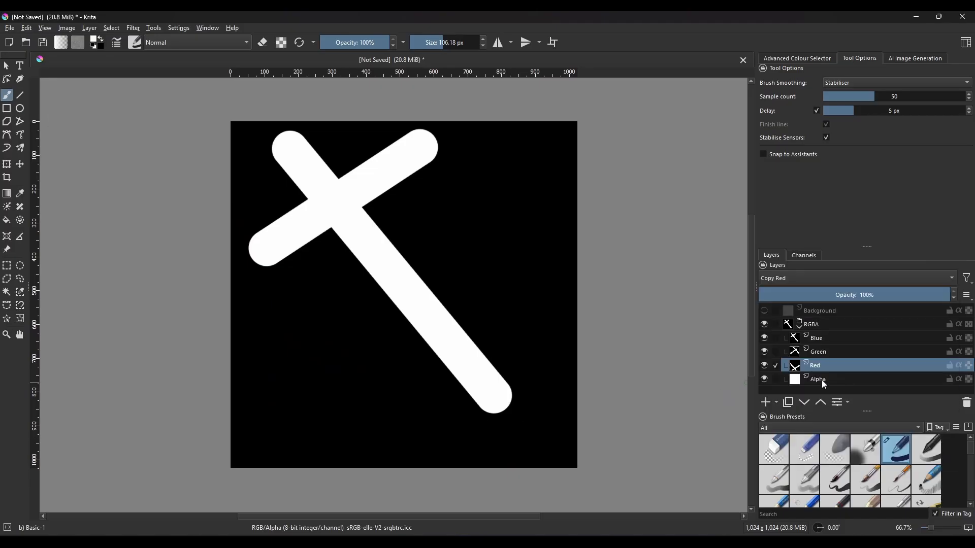
pyautogui.click(827, 351)
pyautogui.click(796, 279)
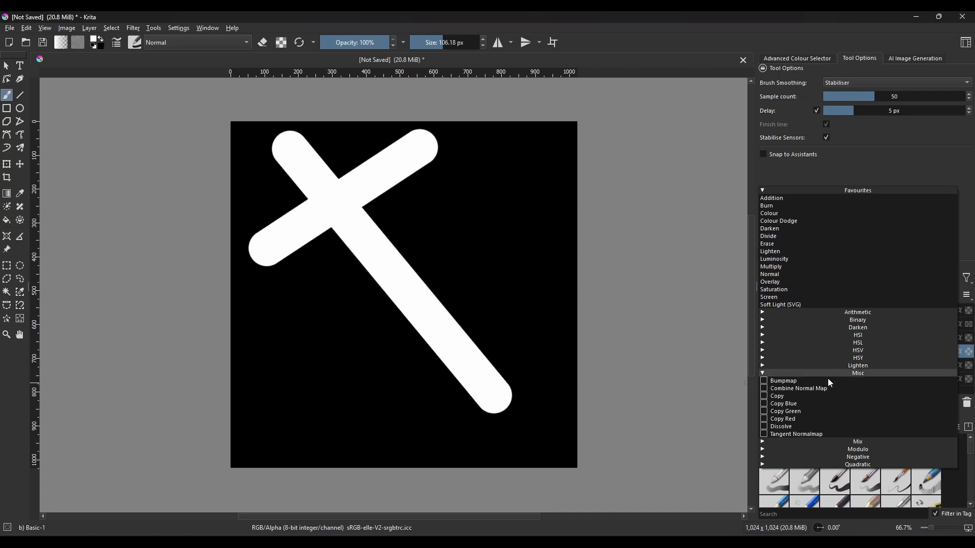
# Set the Blue layer's blending mode to Copy Blue
pyautogui.click(824, 341)
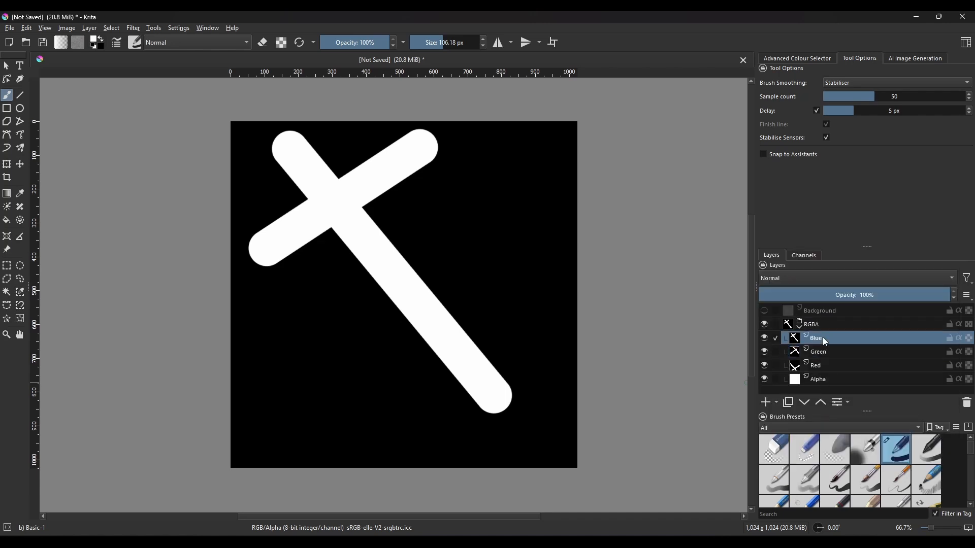
pyautogui.click(794, 280)
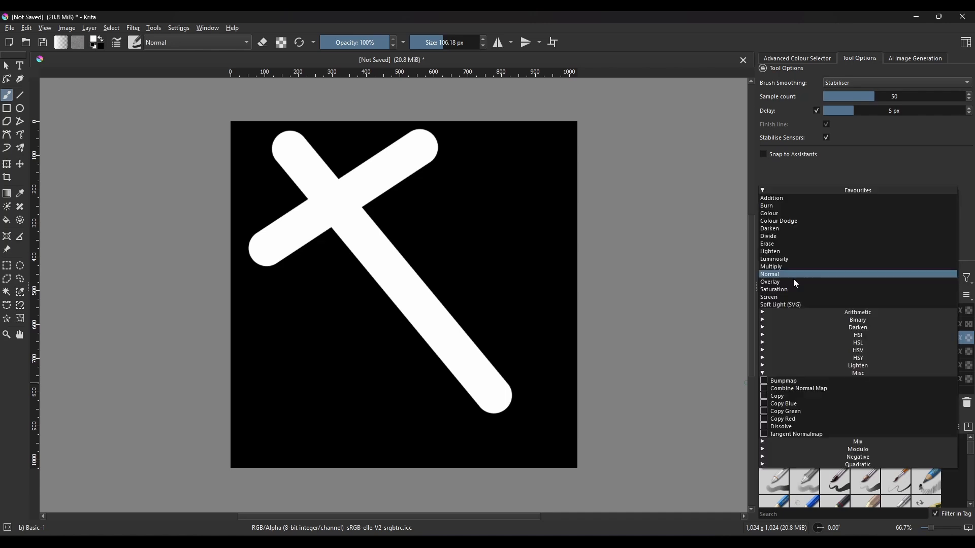
pyautogui.click(802, 403)
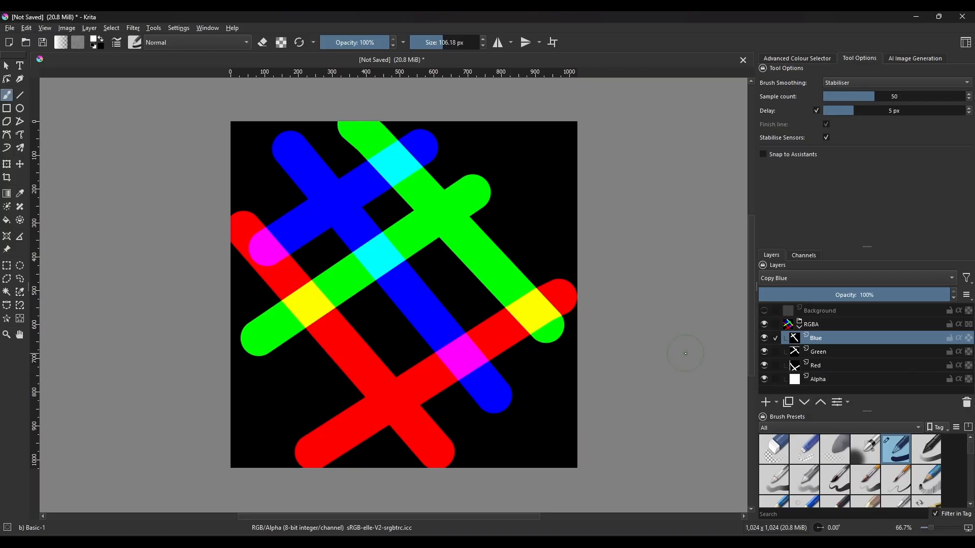
# Review the Blue, Green, Red and Alpha channel previews of the composited image, and return to the layer list
pyautogui.click(819, 367)
pyautogui.click(804, 256)
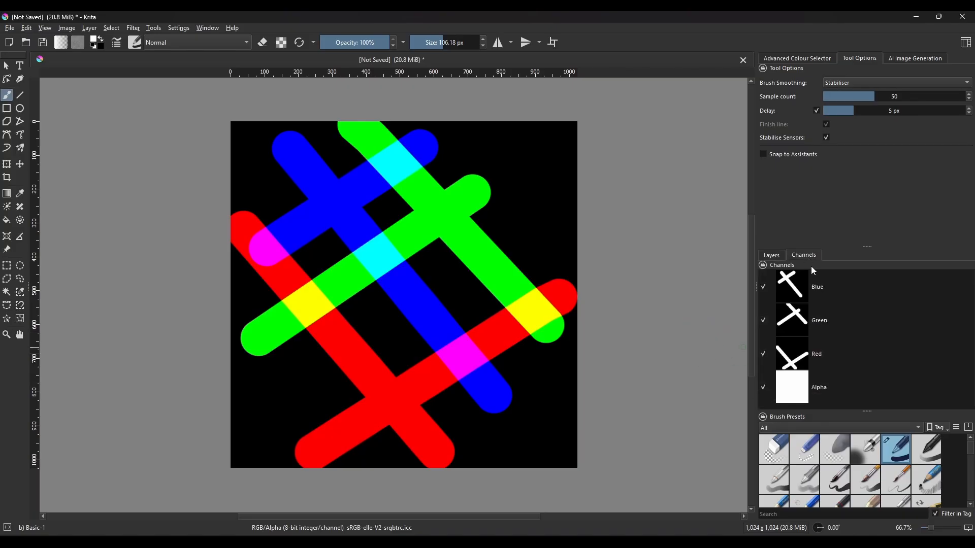
pyautogui.click(794, 291)
pyautogui.press('Down')
pyautogui.press('Down')
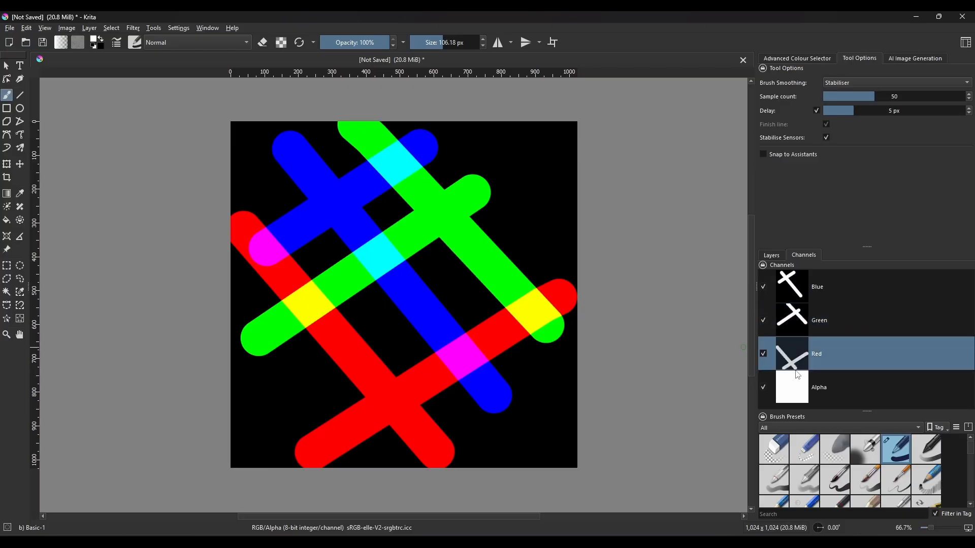
pyautogui.press('Down')
pyautogui.click(776, 256)
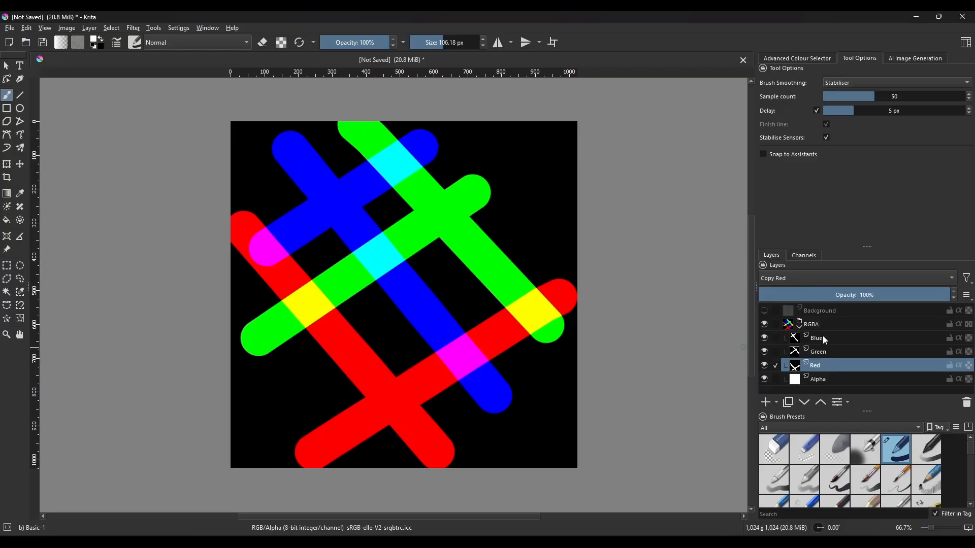
# Paint a test stroke diagonally across the canvas on the Blue layer and undo it
pyautogui.click(783, 334)
pyautogui.moveTo(559, 210)
pyautogui.mouseDown()
pyautogui.moveTo(436, 340)
pyautogui.moveTo(305, 415)
pyautogui.moveTo(262, 425)
pyautogui.mouseUp()
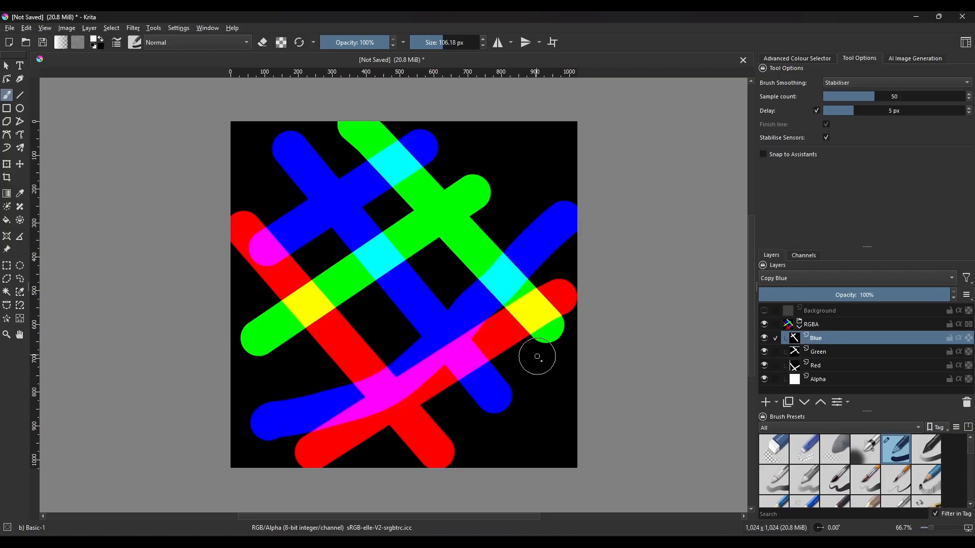
pyautogui.hotkey('ctrl', 'z')
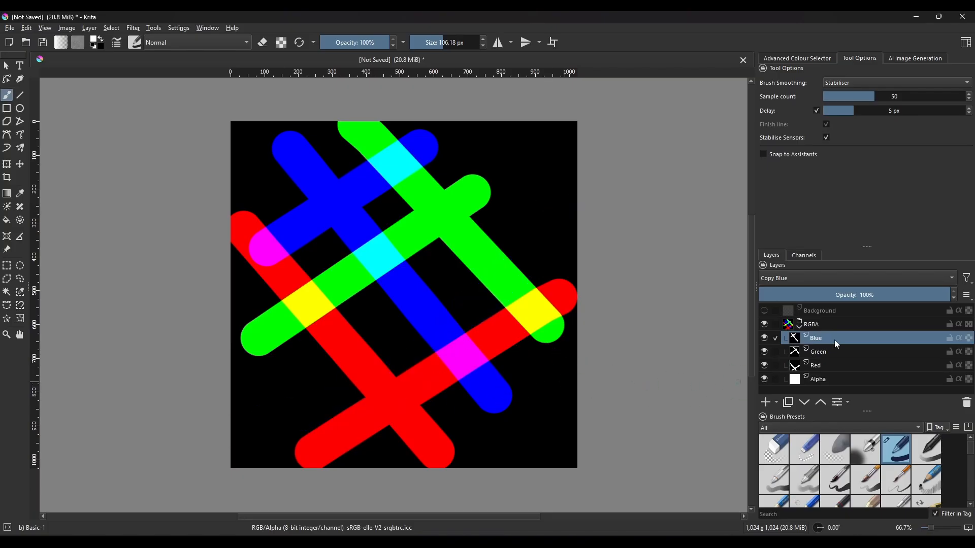
# Duplicate the Blue layer, paint a diagonal stroke on the copy, and toggle the copy's visibility off and on
pyautogui.hotkey('ctrl', 'j')
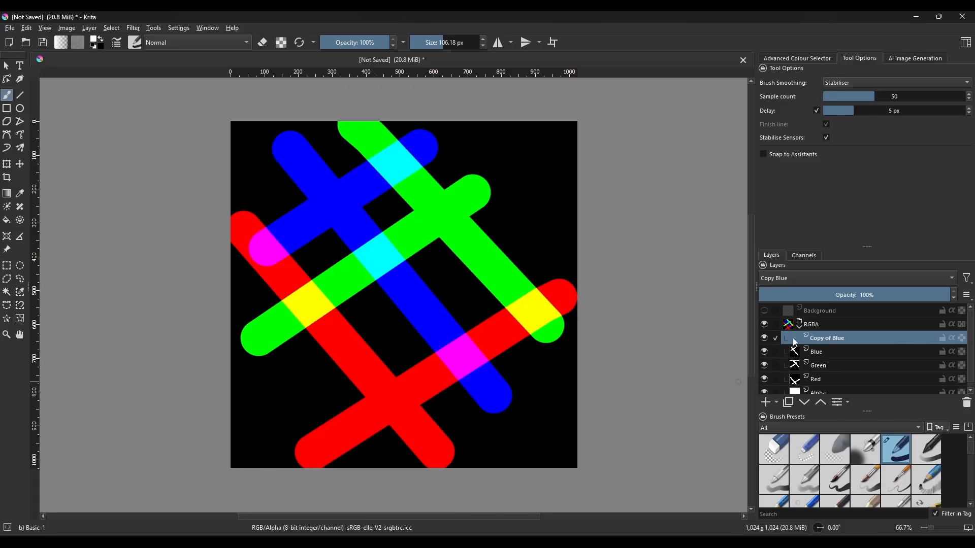
pyautogui.moveTo(491, 195)
pyautogui.mouseDown()
pyautogui.moveTo(478, 330)
pyautogui.moveTo(330, 417)
pyautogui.moveTo(408, 450)
pyautogui.mouseUp()
pyautogui.click(764, 338)
pyautogui.click(764, 338)
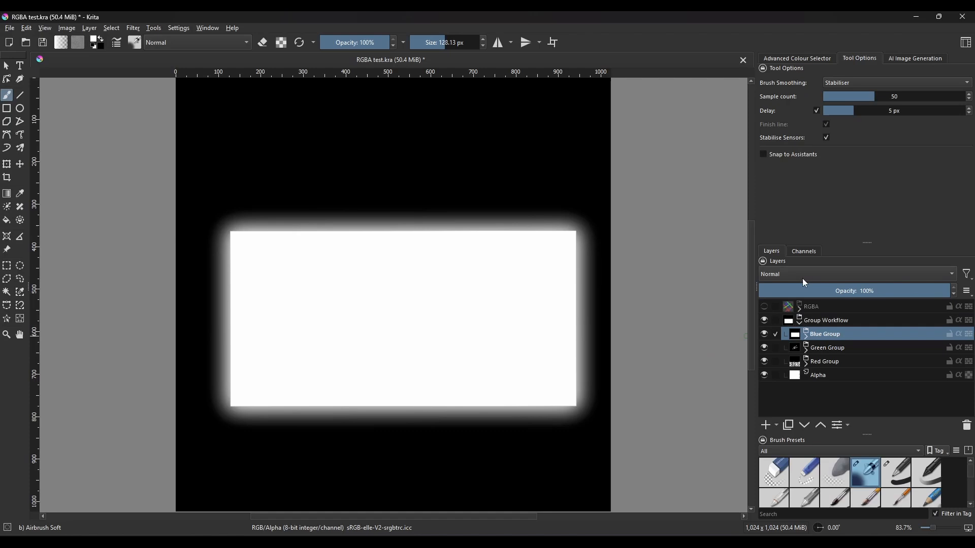
# Set the Blue, Green and Red groups' blending modes to Copy Blue, Copy Green and Copy Red respectively
pyautogui.click(802, 277)
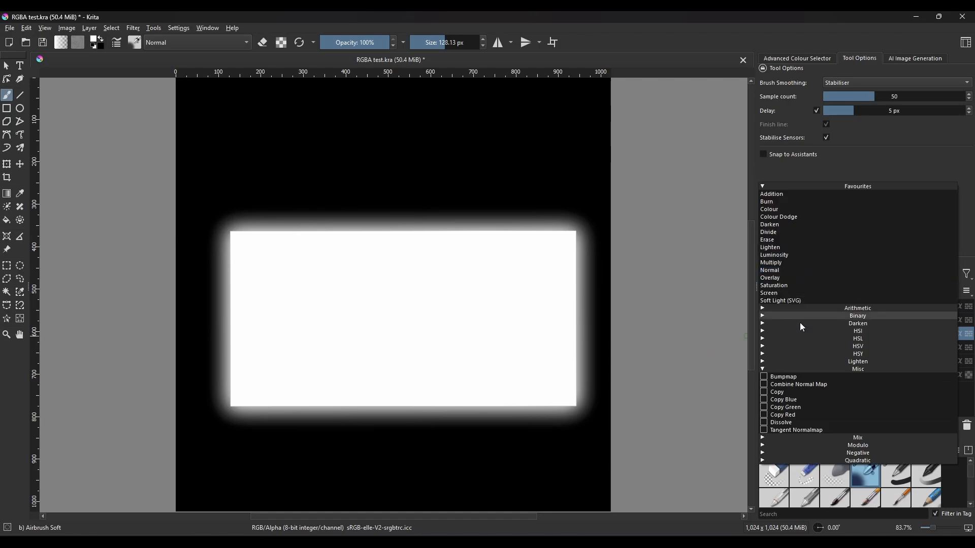
pyautogui.click(802, 393)
pyautogui.click(841, 347)
pyautogui.click(773, 277)
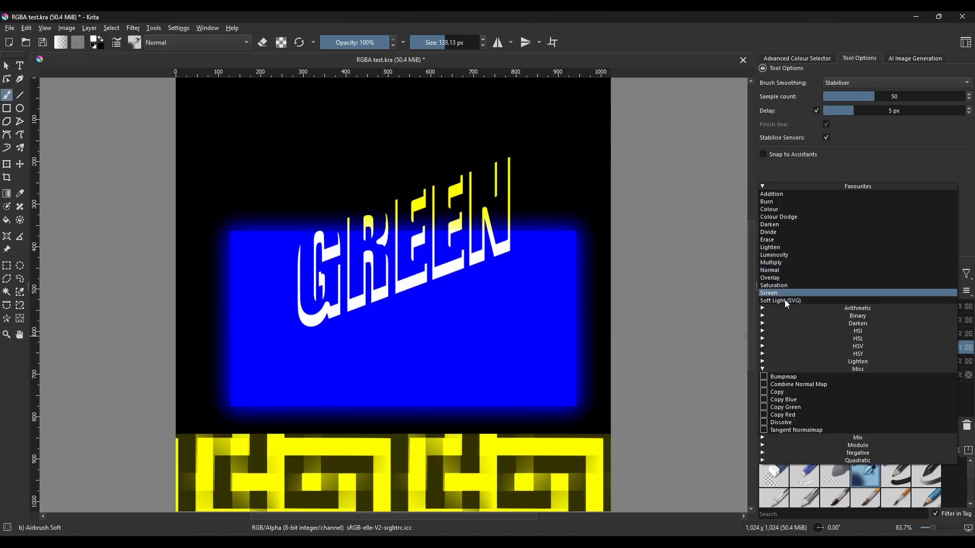
pyautogui.click(786, 407)
pyautogui.click(828, 362)
pyautogui.click(800, 275)
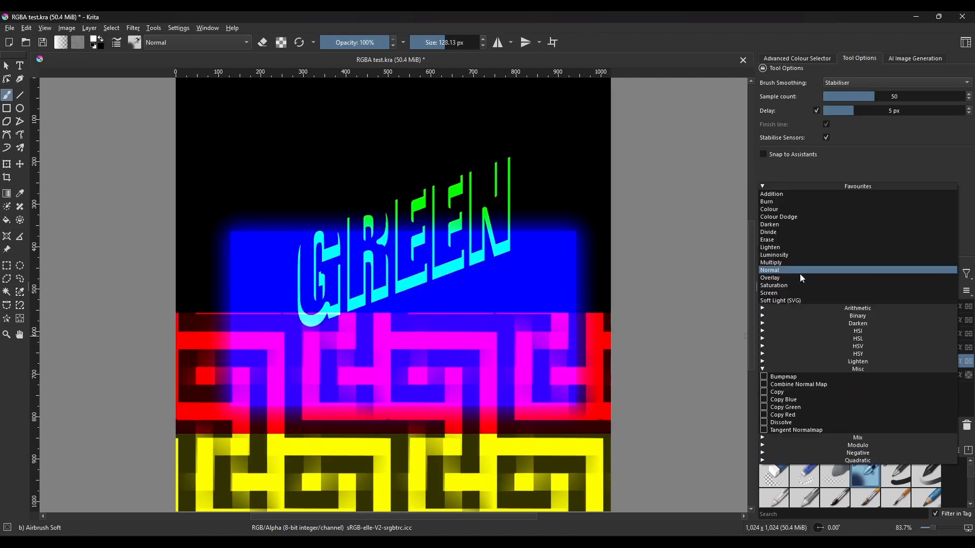
pyautogui.click(797, 413)
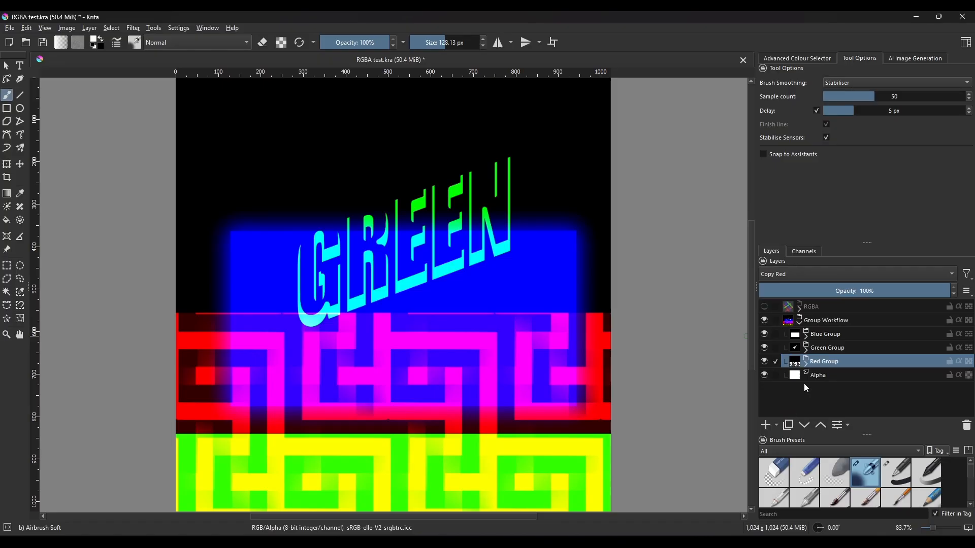
# Expand the color groups and examine their vector, text, Subtract and filter layers, toggling Transparency Mask 1 off and on
pyautogui.click(806, 337)
pyautogui.click(807, 390)
pyautogui.click(805, 377)
pyautogui.scroll(-2, 857, 365)
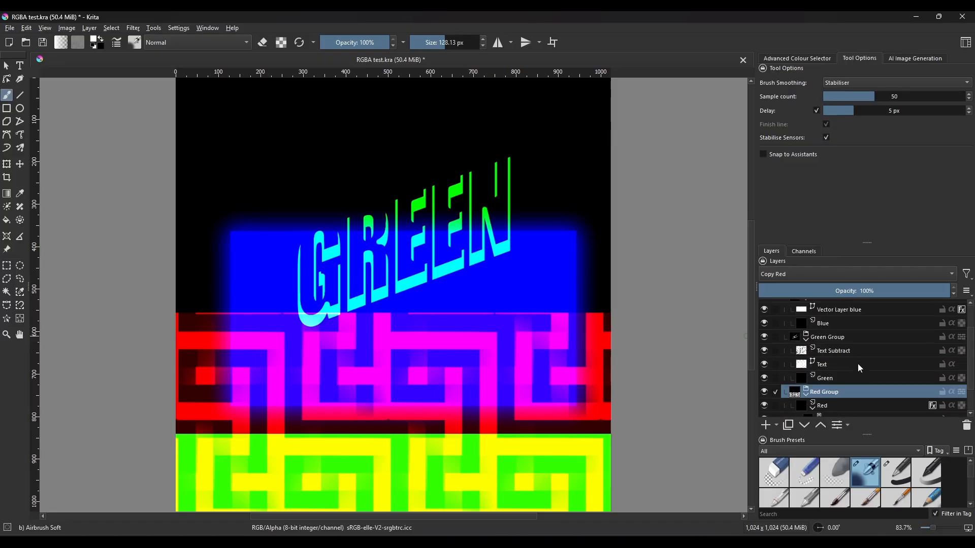
pyautogui.click(802, 327)
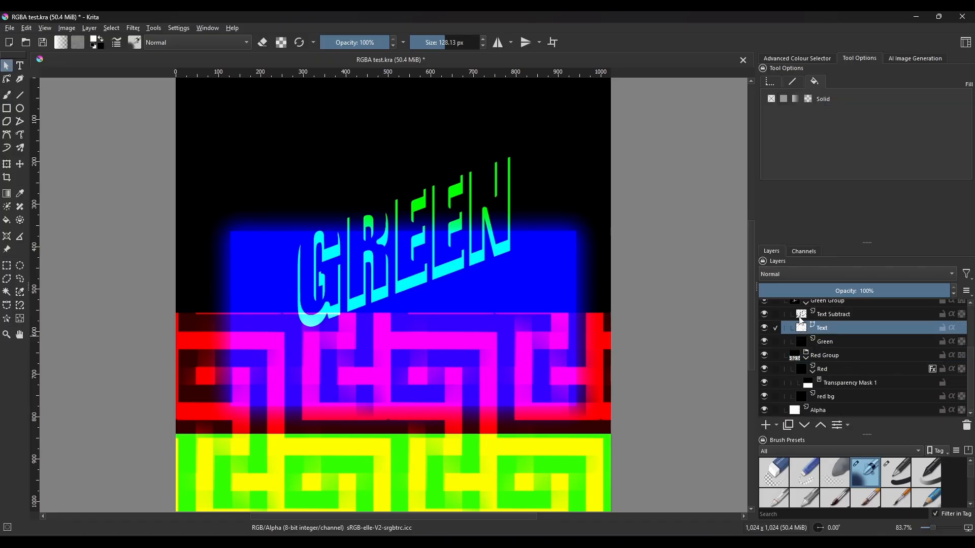
pyautogui.click(800, 315)
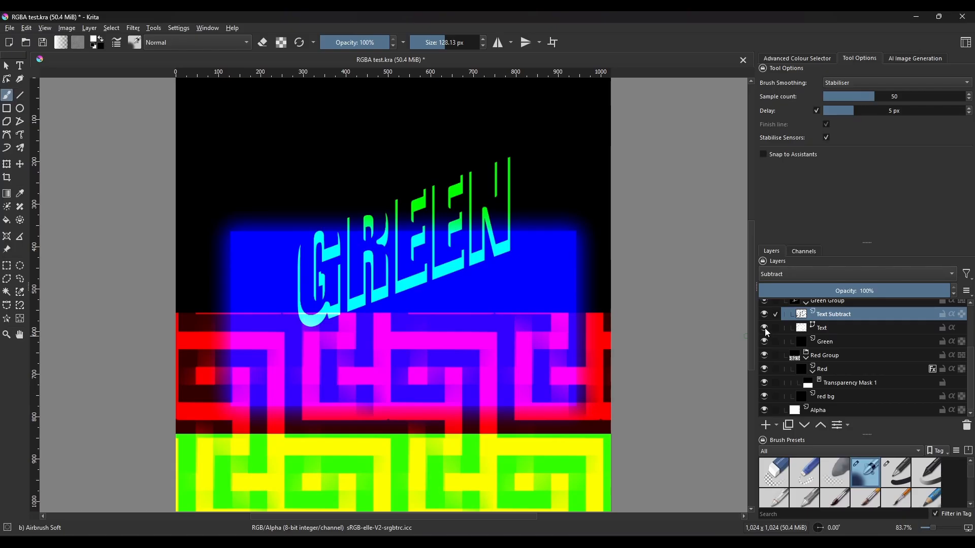
pyautogui.scroll(1, 914, 331)
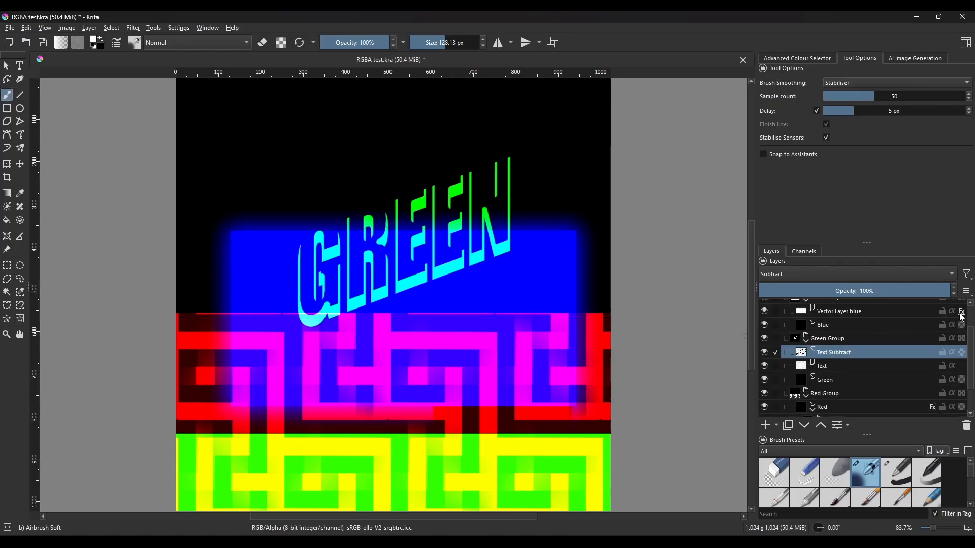
pyautogui.scroll(-1, 878, 372)
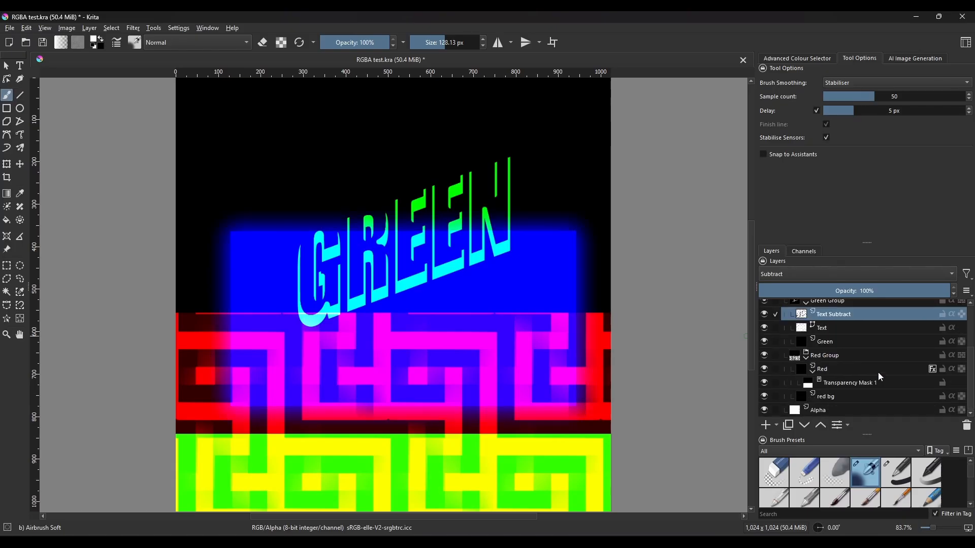
pyautogui.click(766, 383)
pyautogui.click(766, 383)
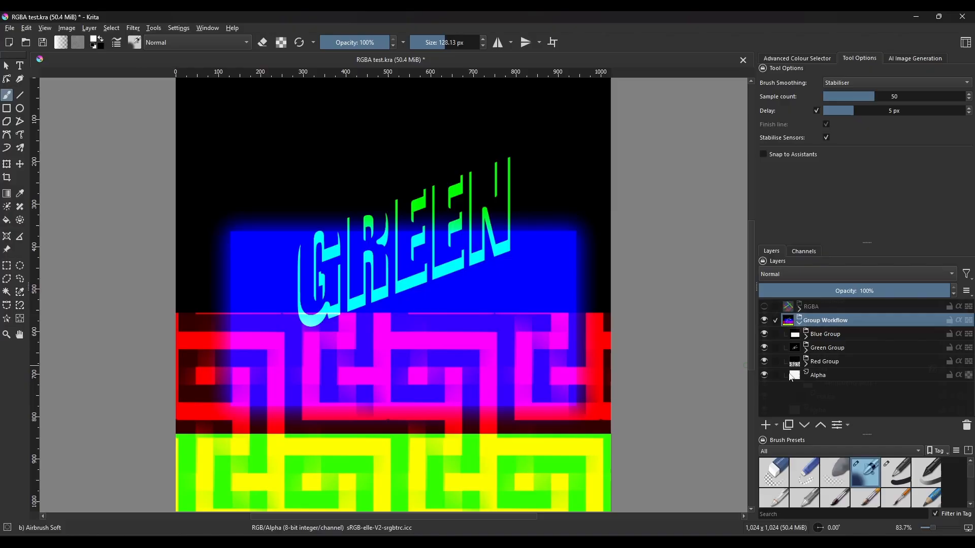
# Erase a stroke down the Alpha layer with the soft airbrush, and paint another stroke with erasing turned off
pyautogui.click(828, 377)
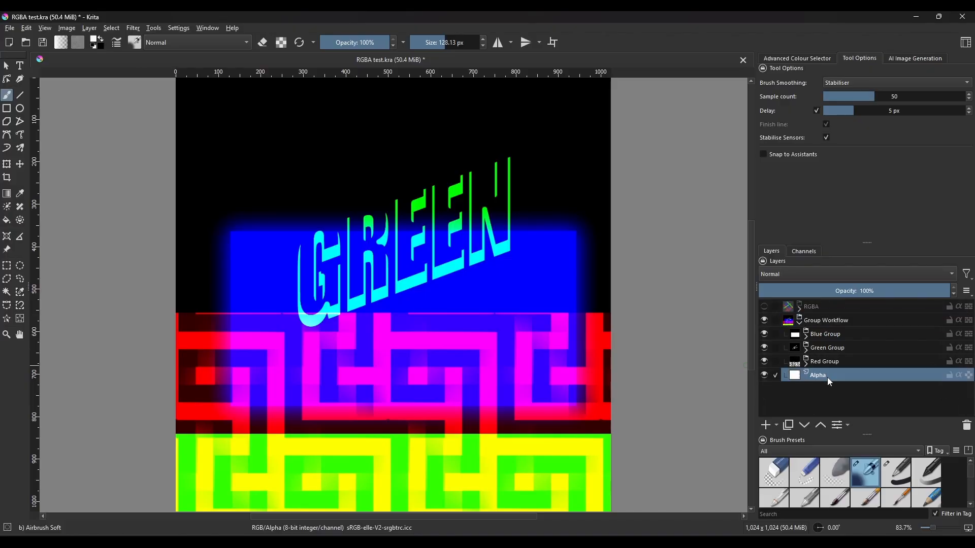
pyautogui.click(263, 43)
pyautogui.moveTo(505, 134)
pyautogui.mouseDown()
pyautogui.moveTo(285, 139)
pyautogui.moveTo(516, 265)
pyautogui.moveTo(299, 356)
pyautogui.moveTo(490, 447)
pyautogui.mouseUp()
pyautogui.click(263, 43)
pyautogui.moveTo(530, 128)
pyautogui.mouseDown()
pyautogui.moveTo(387, 120)
pyautogui.moveTo(348, 244)
pyautogui.moveTo(538, 285)
pyautogui.moveTo(396, 335)
pyautogui.moveTo(355, 437)
pyautogui.moveTo(544, 457)
pyautogui.moveTo(587, 435)
pyautogui.mouseUp()
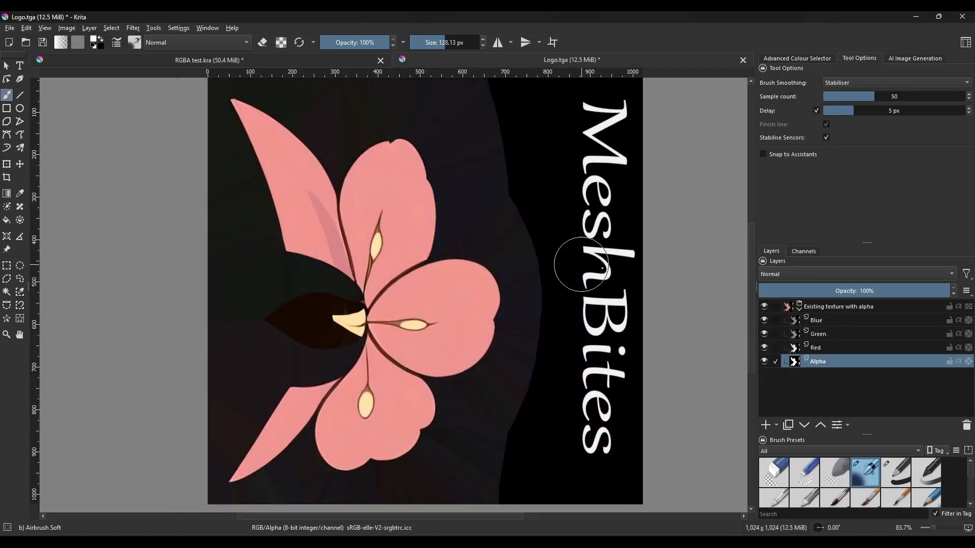
# Add a Colour to Alpha filter mask with threshold 100 to Logo.tga's Alpha layer and erase a diagonal stroke across the flower
pyautogui.keyDown('alt'); pyautogui.click(839, 363); pyautogui.keyUp('alt')
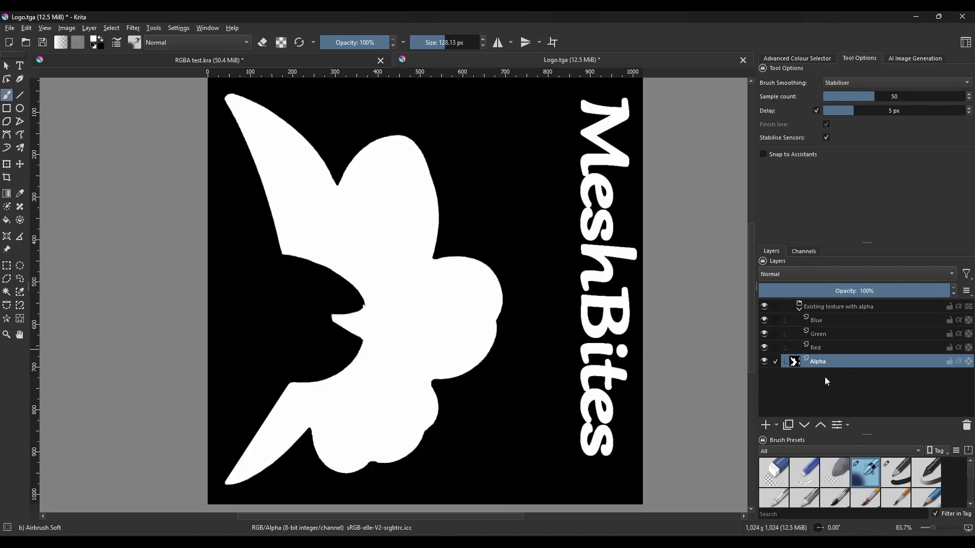
pyautogui.keyDown('alt'); pyautogui.click(839, 364); pyautogui.keyUp('alt')
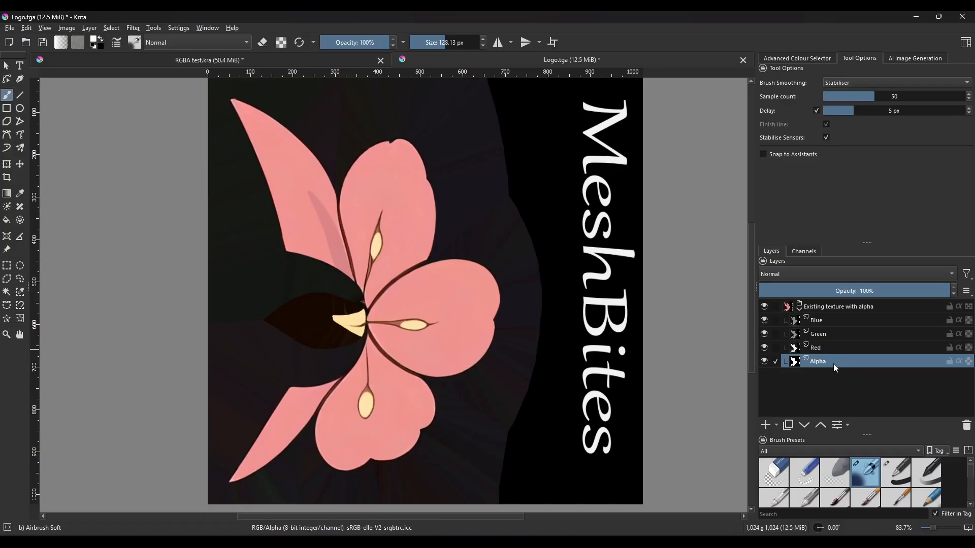
pyautogui.rightClick(833, 364)
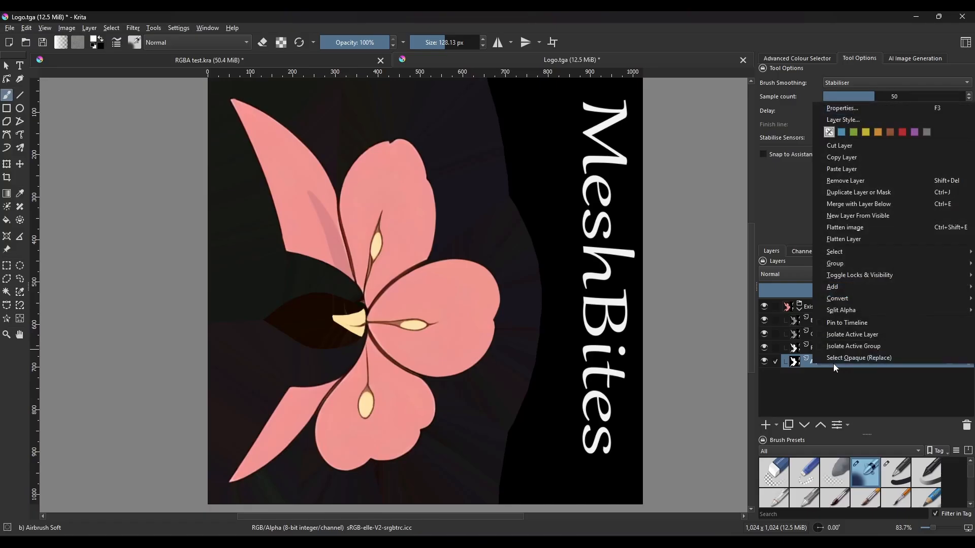
pyautogui.moveTo(833, 291)
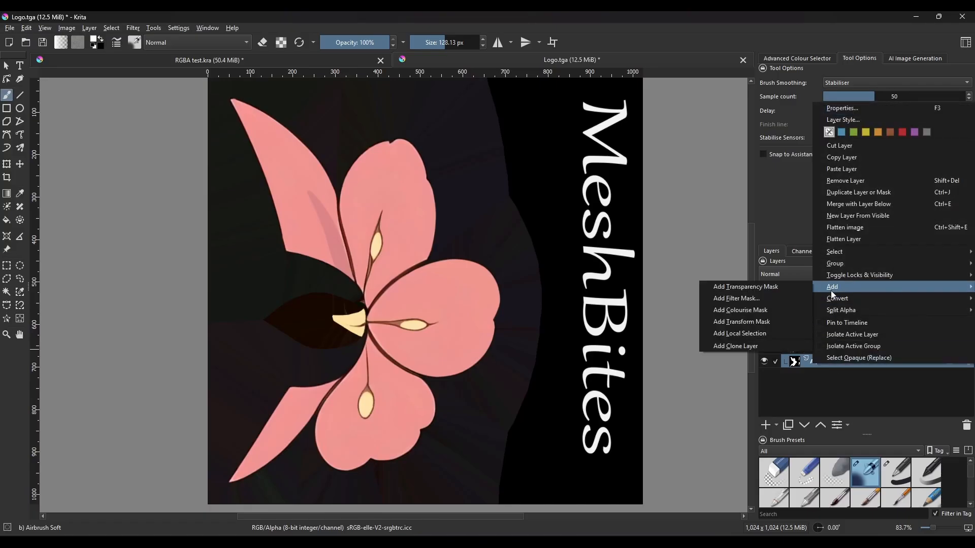
pyautogui.click(784, 299)
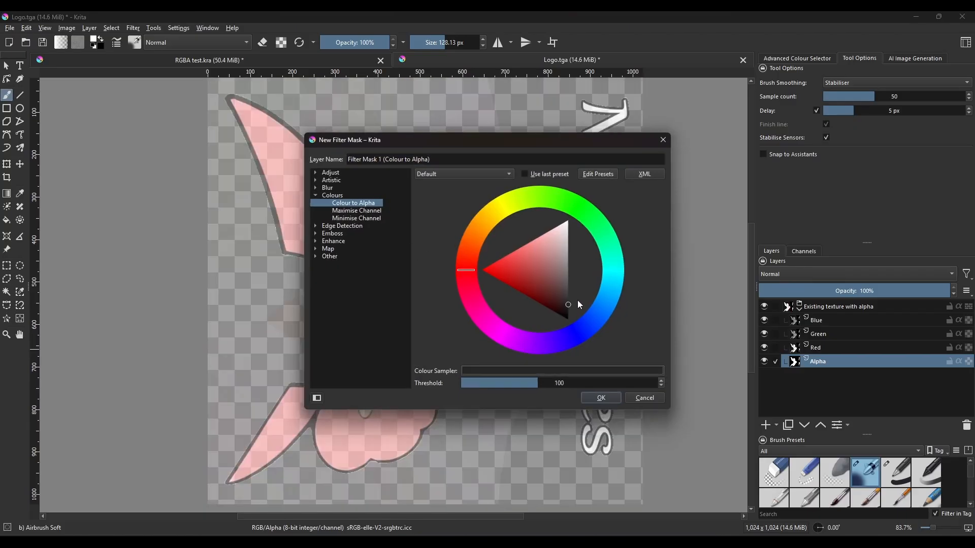
pyautogui.click(601, 398)
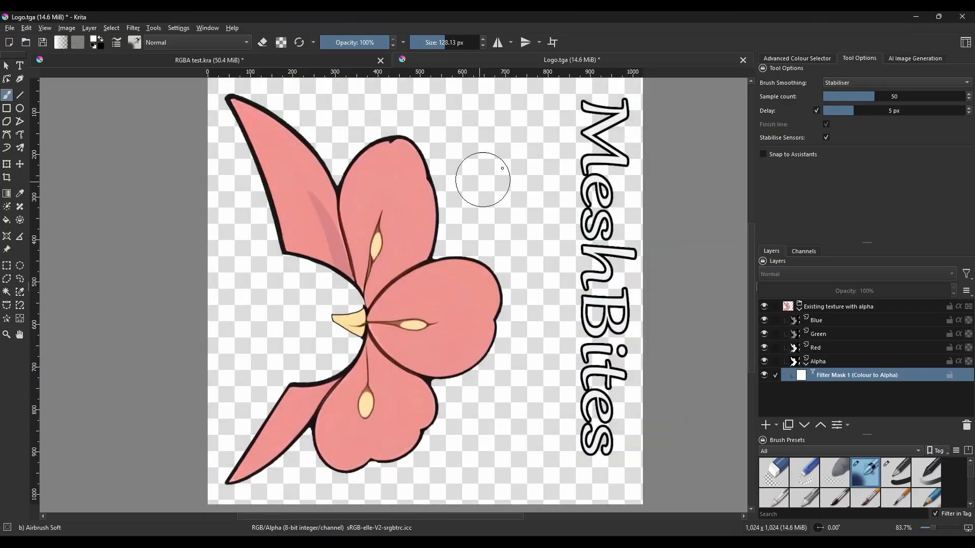
pyautogui.press('e')
pyautogui.moveTo(457, 174)
pyautogui.mouseDown()
pyautogui.moveTo(515, 270)
pyautogui.moveTo(513, 360)
pyautogui.moveTo(592, 468)
pyautogui.moveTo(579, 264)
pyautogui.moveTo(551, 403)
pyautogui.moveTo(293, 482)
pyautogui.moveTo(218, 483)
pyautogui.mouseUp()
# Save the RGBA test document as a TGA image, replacing the existing RGBA test.tga in the test folder
pyautogui.click(10, 28)
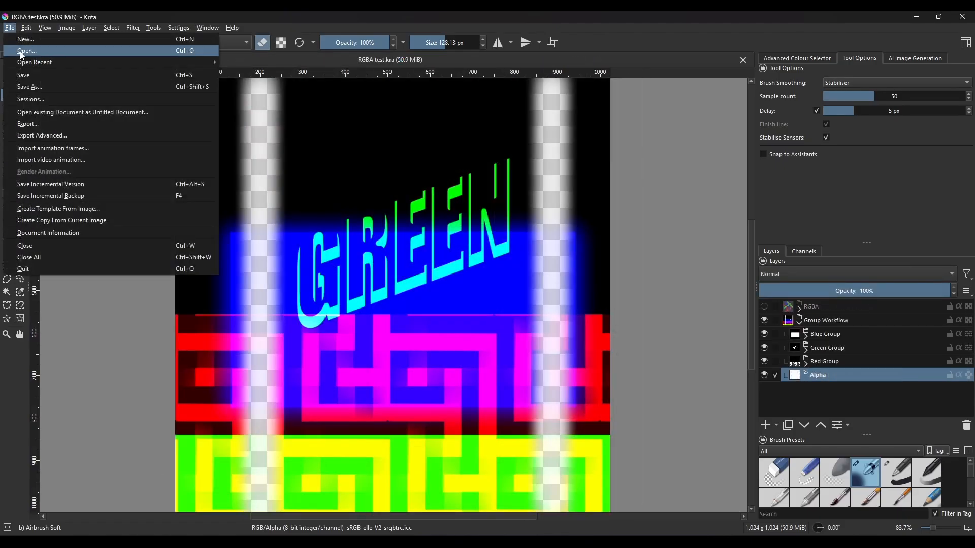
pyautogui.click(44, 84)
pyautogui.click(181, 237)
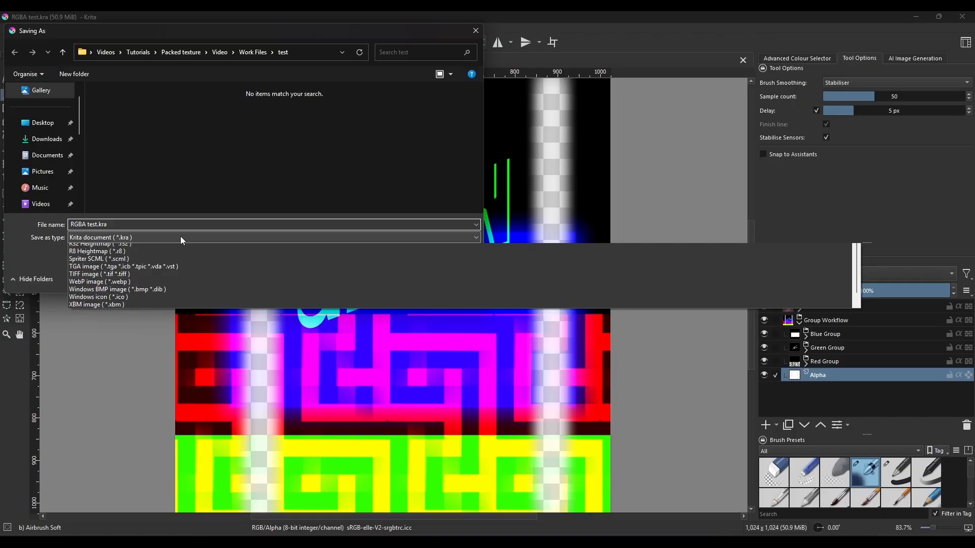
pyautogui.press('t')
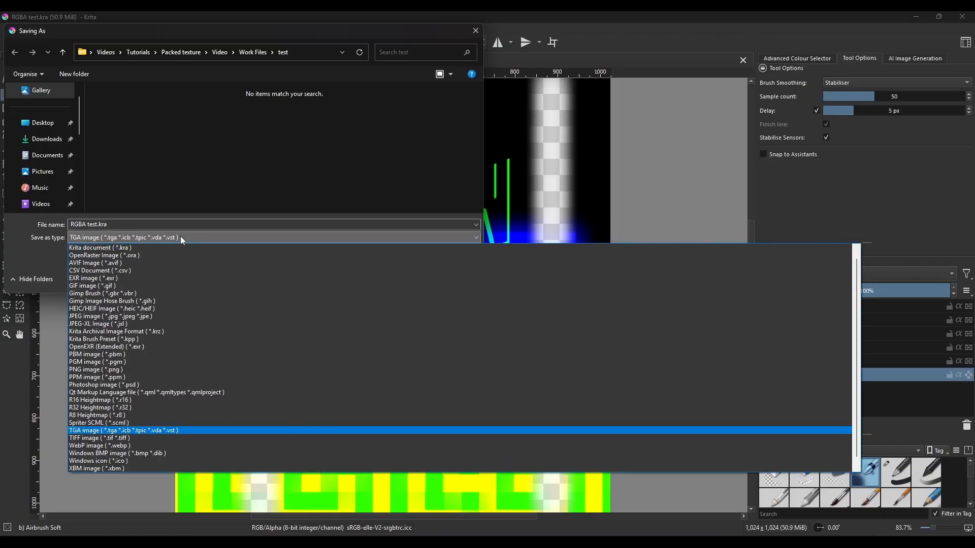
pyautogui.press('Return')
pyautogui.click(110, 111)
pyautogui.doubleClick(110, 111)
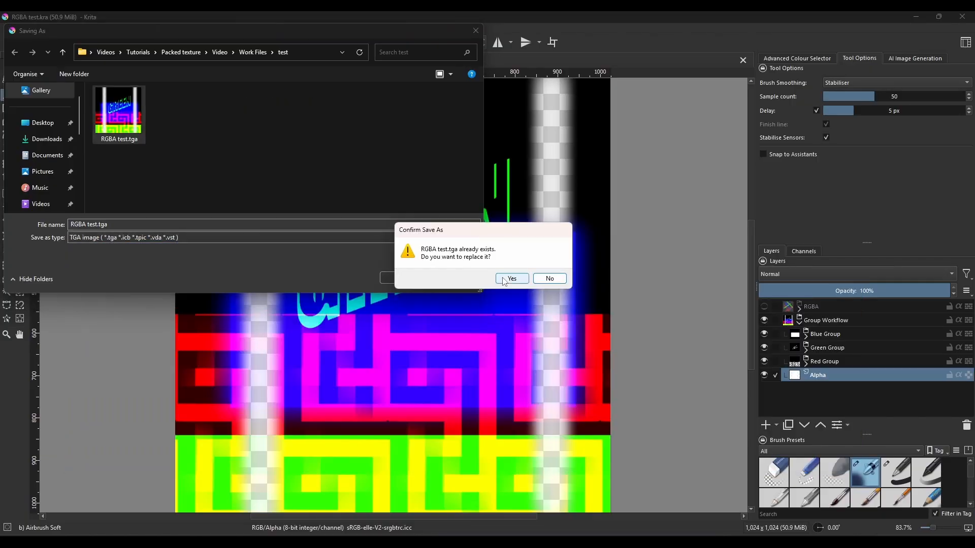
pyautogui.click(511, 280)
pyautogui.click(530, 298)
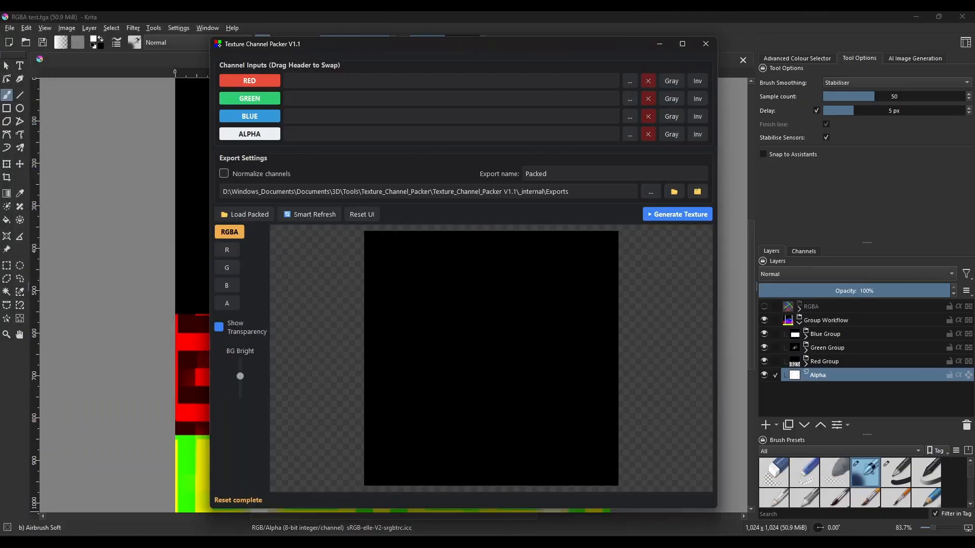
# Load RGBA test.tga into Texture Channel Packer and check its transparency against a brighter preview background
pyautogui.moveTo(974, 191); pyautogui.dragTo(440, 334)
pyautogui.moveTo(240, 377); pyautogui.dragTo(240, 361)
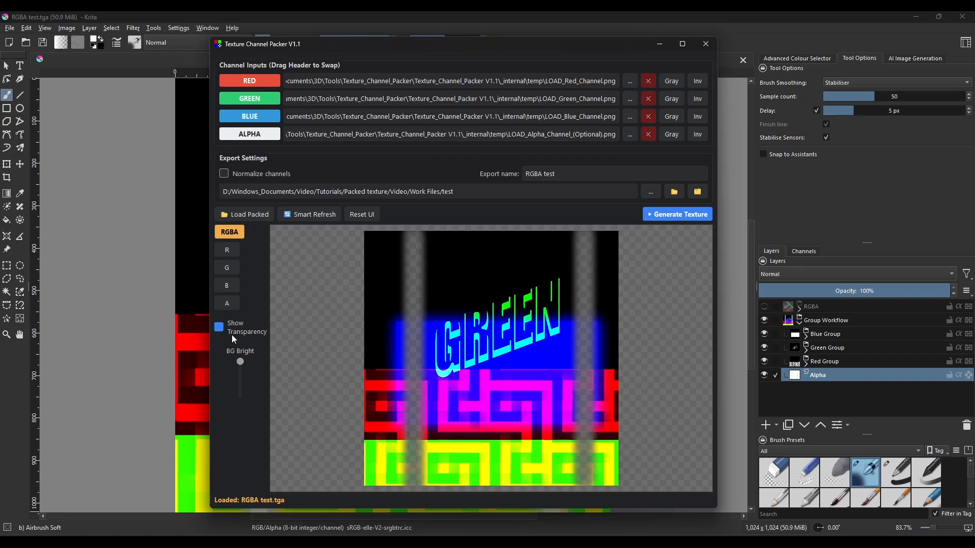
pyautogui.click(219, 328)
pyautogui.click(219, 328)
# Check the packed texture's red, green, blue and alpha channels one after another in the preview
pyautogui.click(227, 250)
pyautogui.click(228, 269)
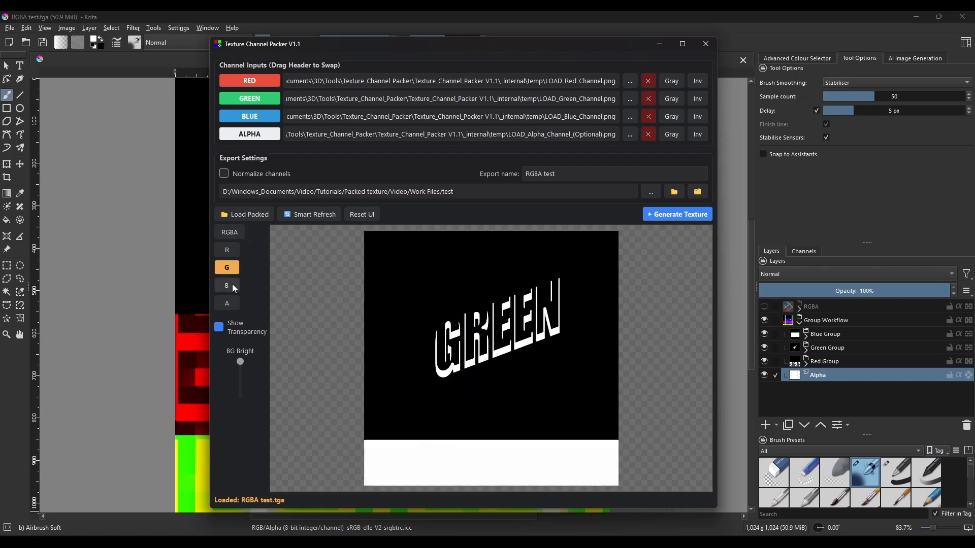
pyautogui.click(233, 285)
pyautogui.click(233, 303)
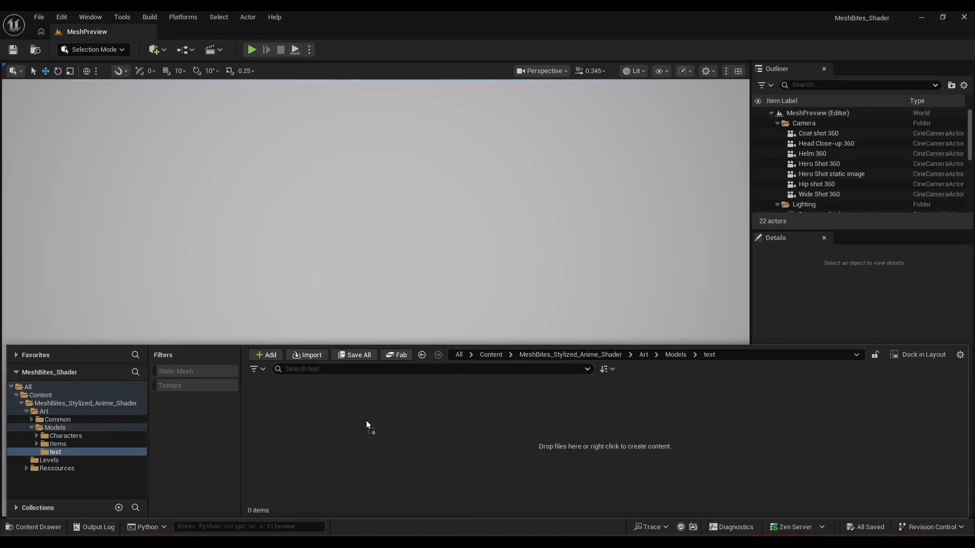
# Switch to Unreal Engine, import RGBA test.tga into the Models/test content folder and open the imported texture
pyautogui.moveTo(367, 426); pyautogui.dragTo(366, 424)
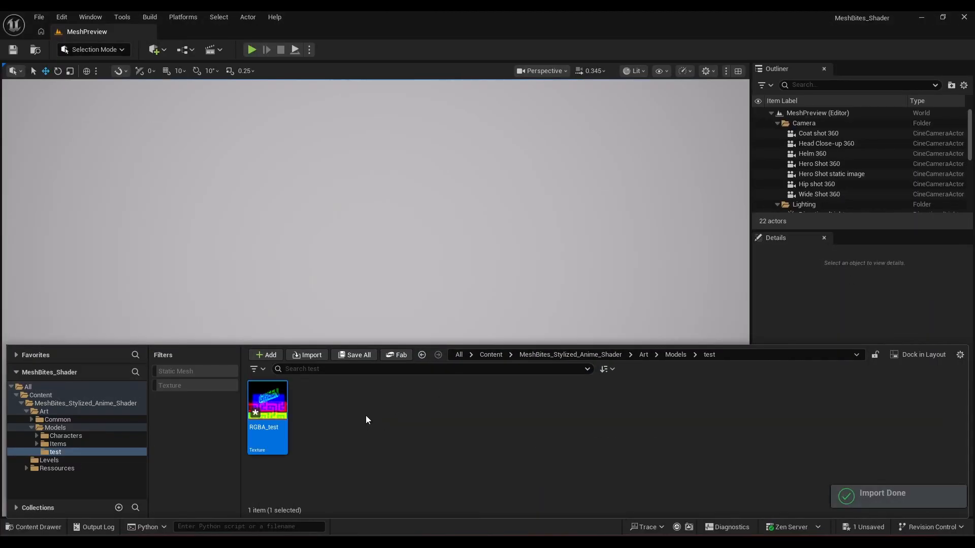
pyautogui.doubleClick(272, 399)
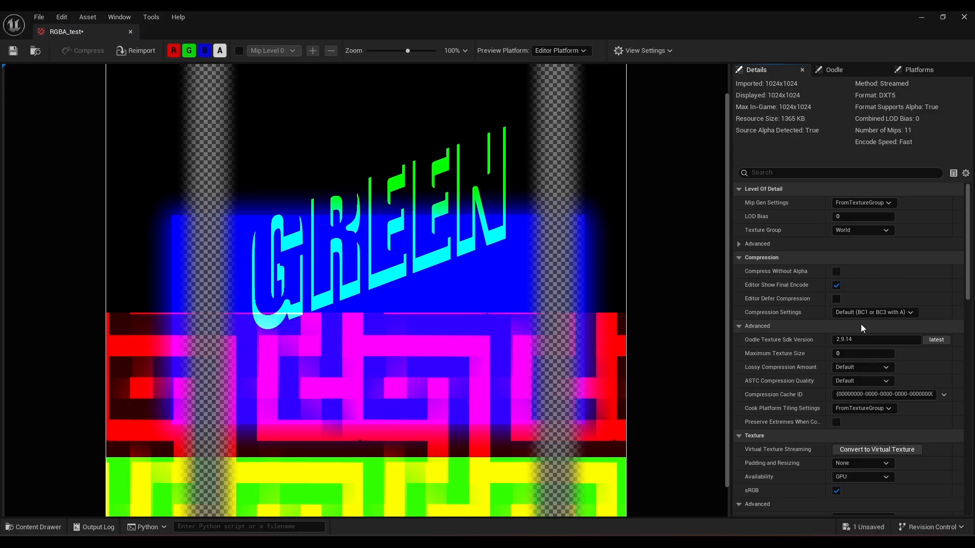
# Review the available compression settings for the RGBA_test texture and turn off its sRGB option
pyautogui.click(871, 316)
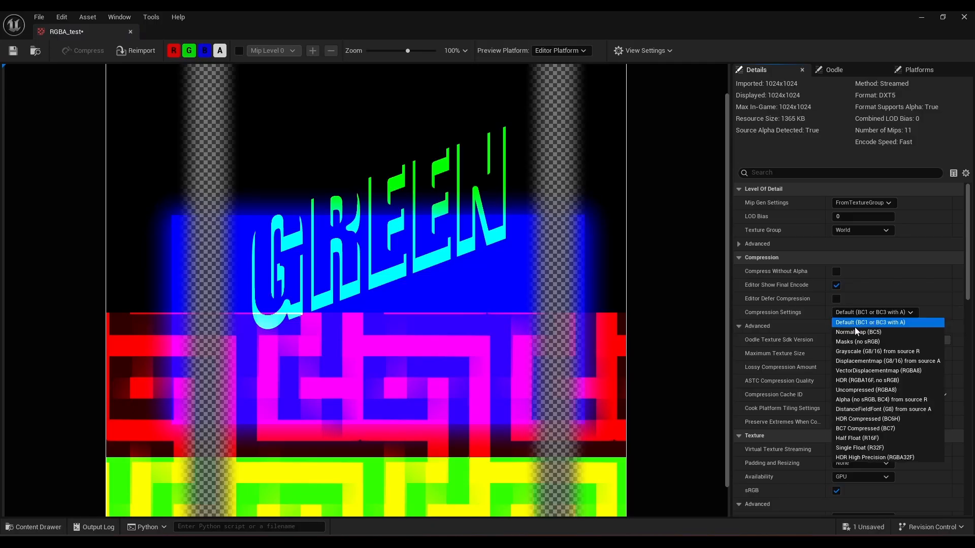
pyautogui.click(818, 312)
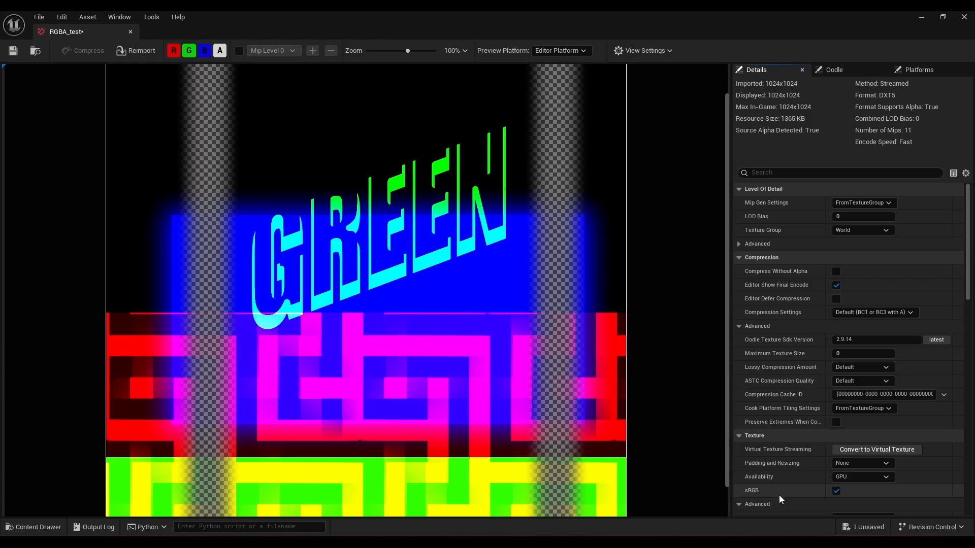
pyautogui.click(835, 491)
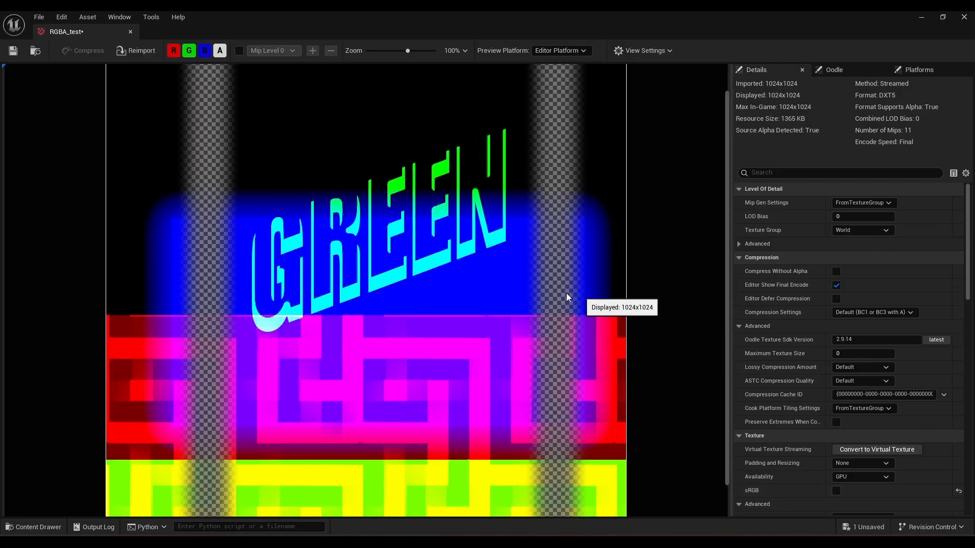
# Compare Masks (no sRGB) and BC7 compression on the GREEN lettering up close, and set the compression to VectorDisplacementmap (RGBA8)
pyautogui.scroll(5, 278, 244)
pyautogui.scroll(5, 203, 192)
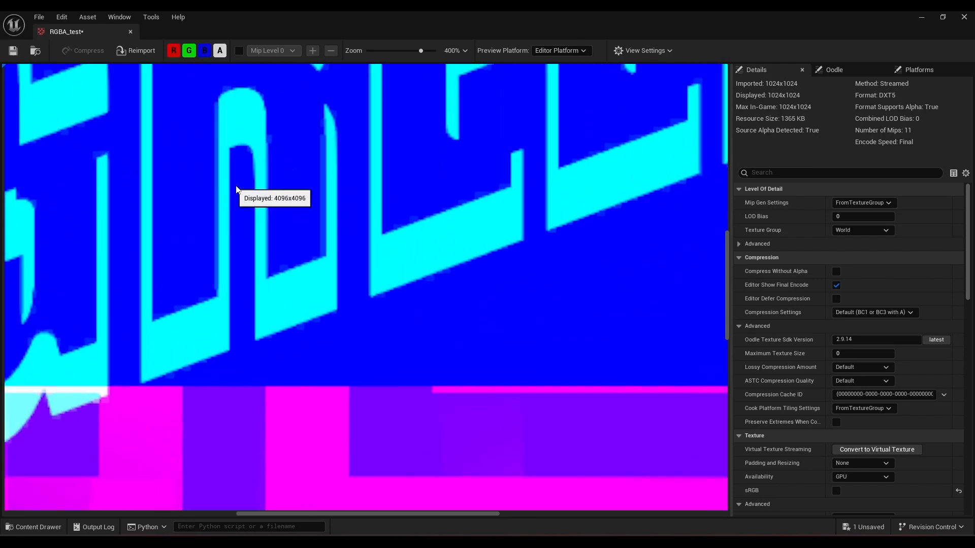
pyautogui.moveTo(252, 182); pyautogui.dragTo(452, 282, button='right')
pyautogui.scroll(-1, 452, 282)
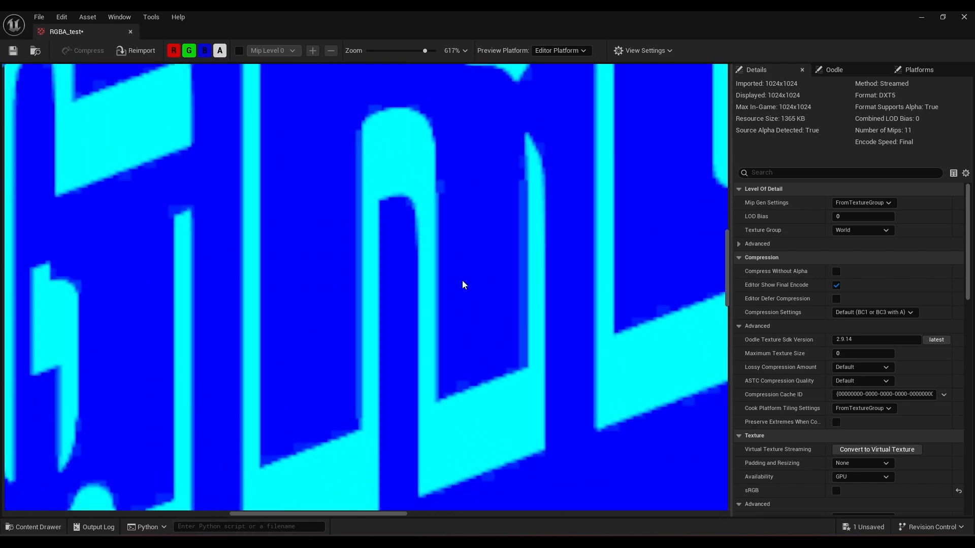
pyautogui.click(911, 312)
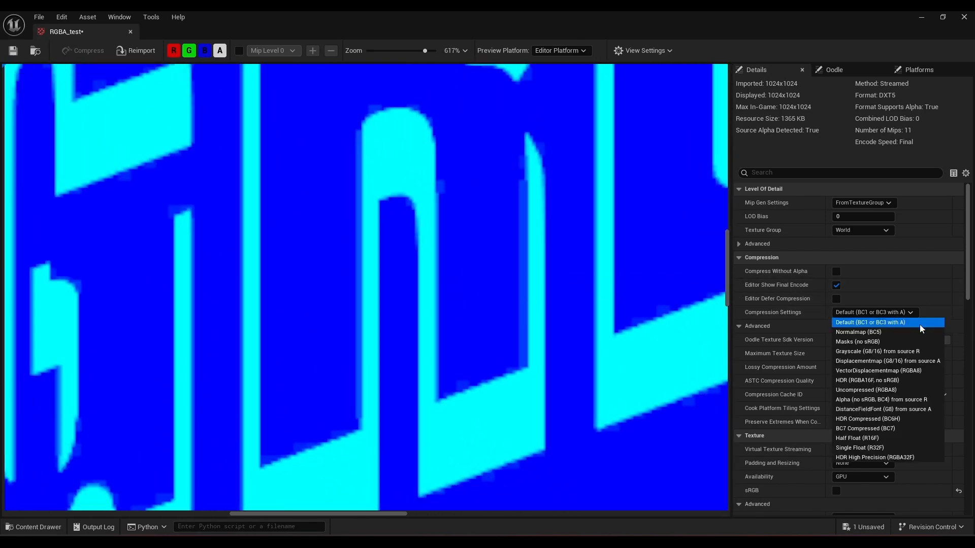
pyautogui.click(918, 341)
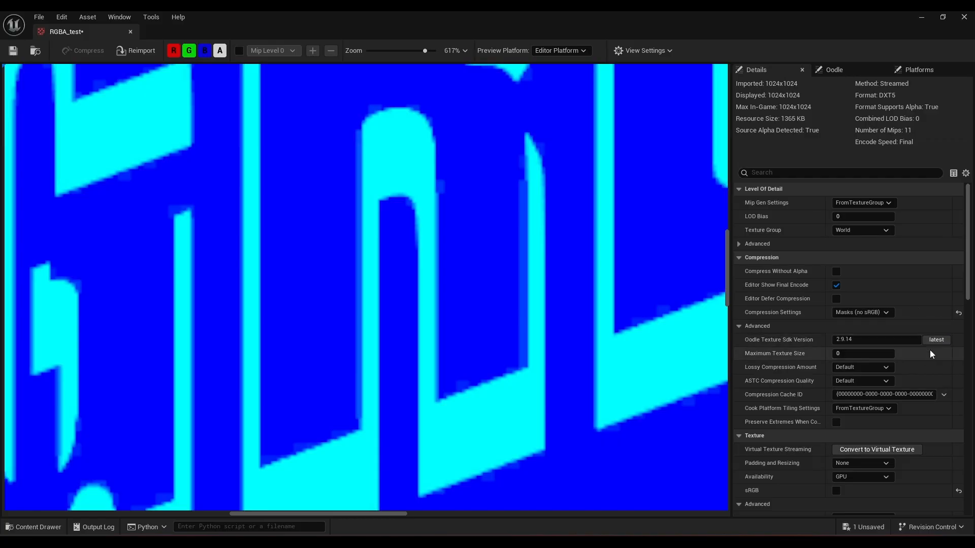
pyautogui.click(886, 313)
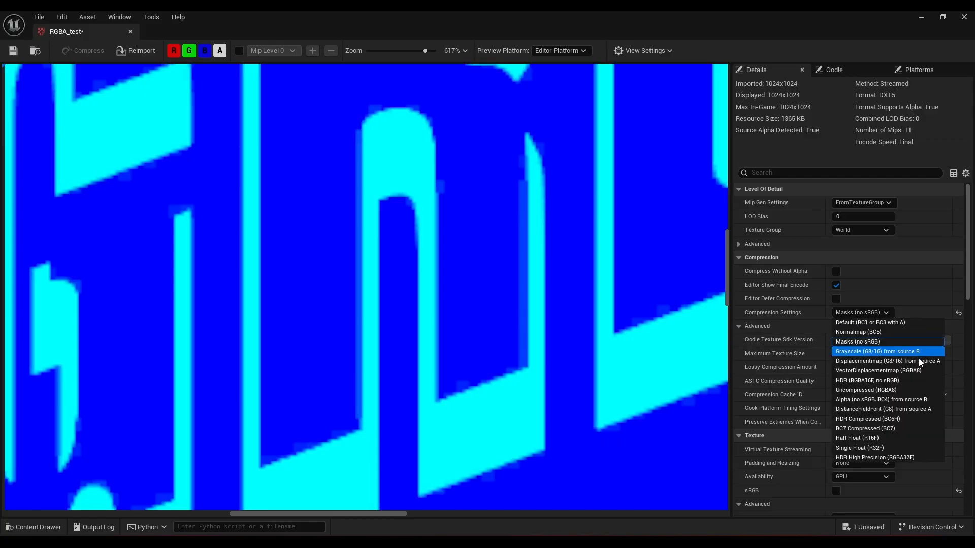
pyautogui.click(910, 429)
pyautogui.click(891, 312)
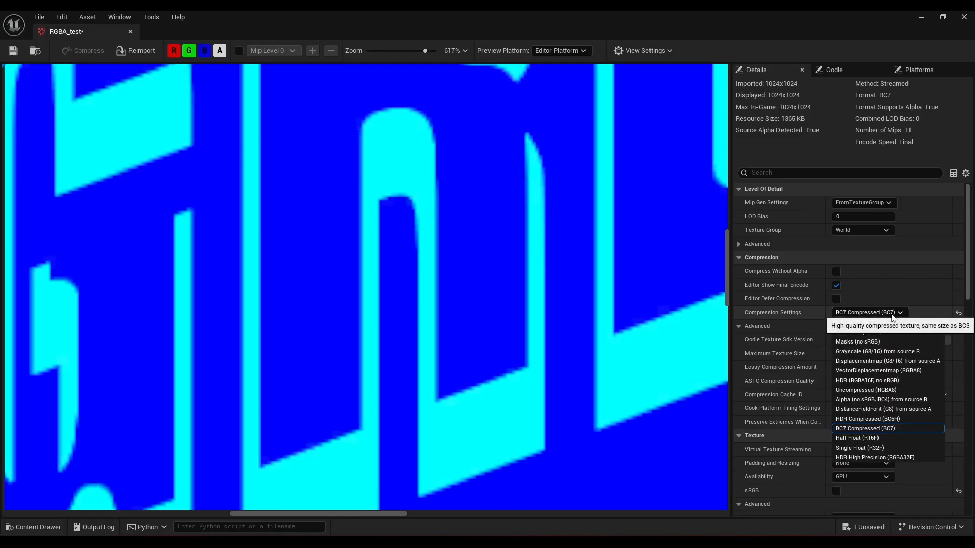
pyautogui.click(928, 370)
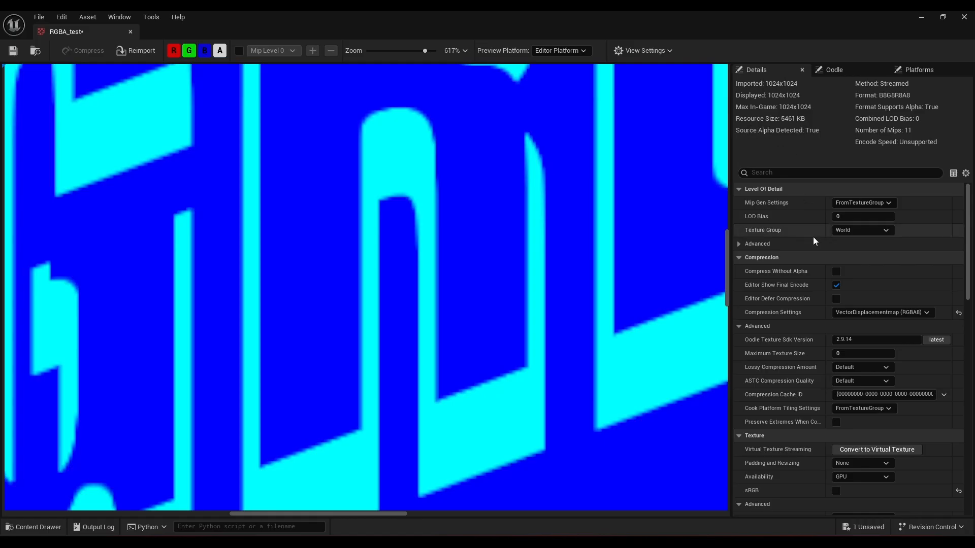
# Set the RGBA_test texture's maximum texture size to 512
pyautogui.click(858, 354)
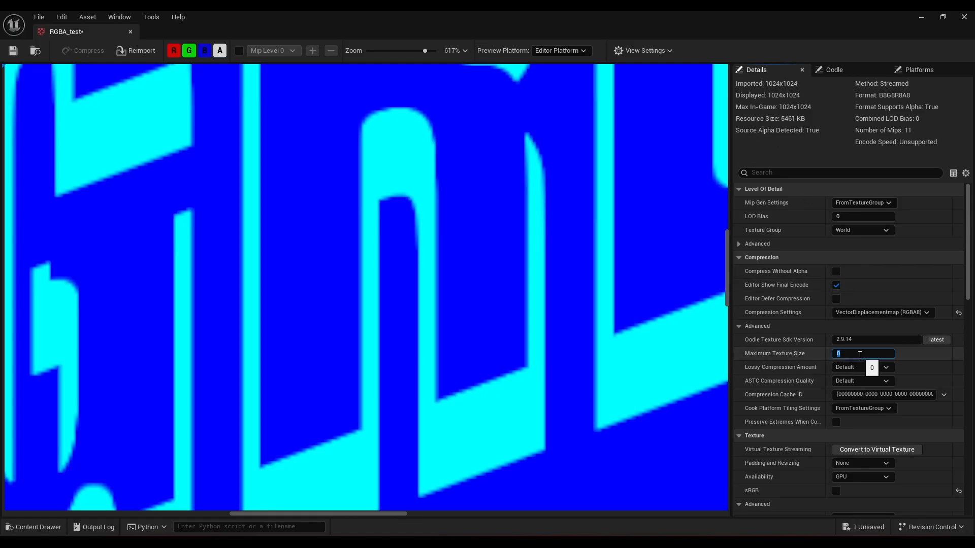
pyautogui.write('512')
pyautogui.press('Return')
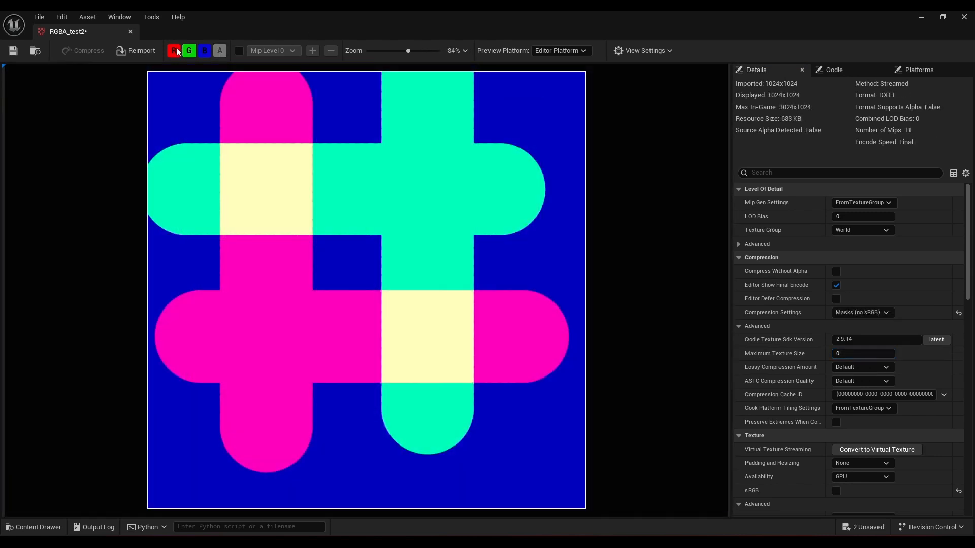
# Isolate the blue channel of RGBA_test2 to inspect it up close, and set the texture's compression to VectorDisplacementmap (RGBA8)
pyautogui.click(173, 51)
pyautogui.click(189, 52)
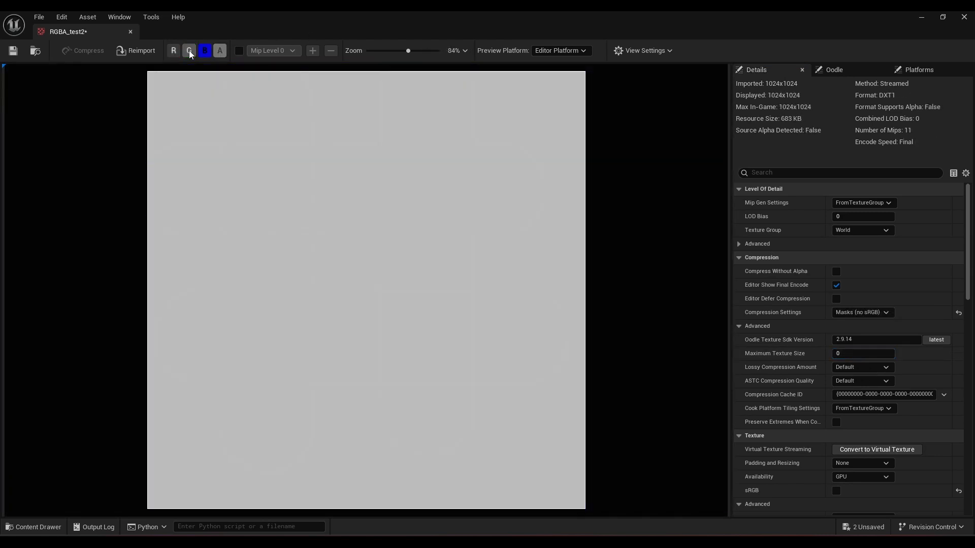
pyautogui.scroll(15, 359, 261)
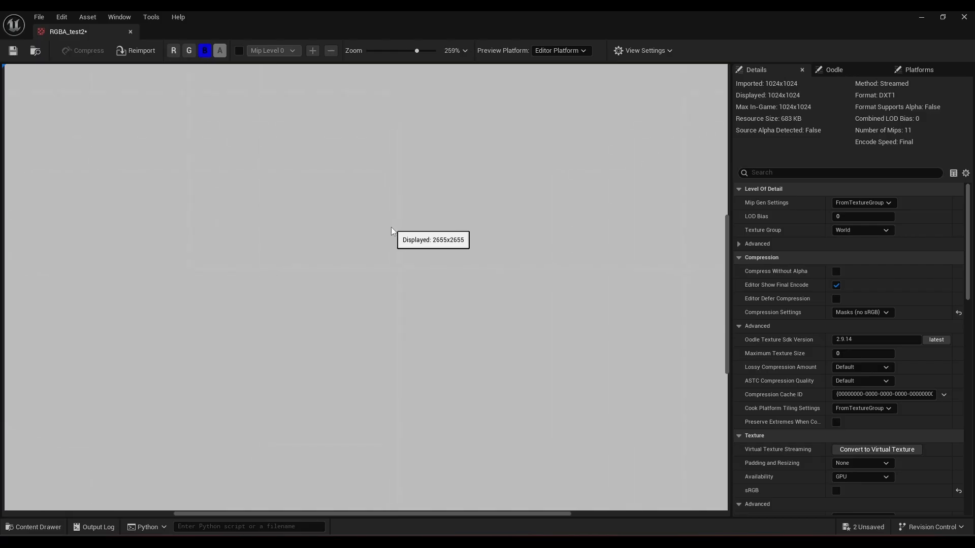
pyautogui.moveTo(528, 226); pyautogui.dragTo(474, 260, button='right')
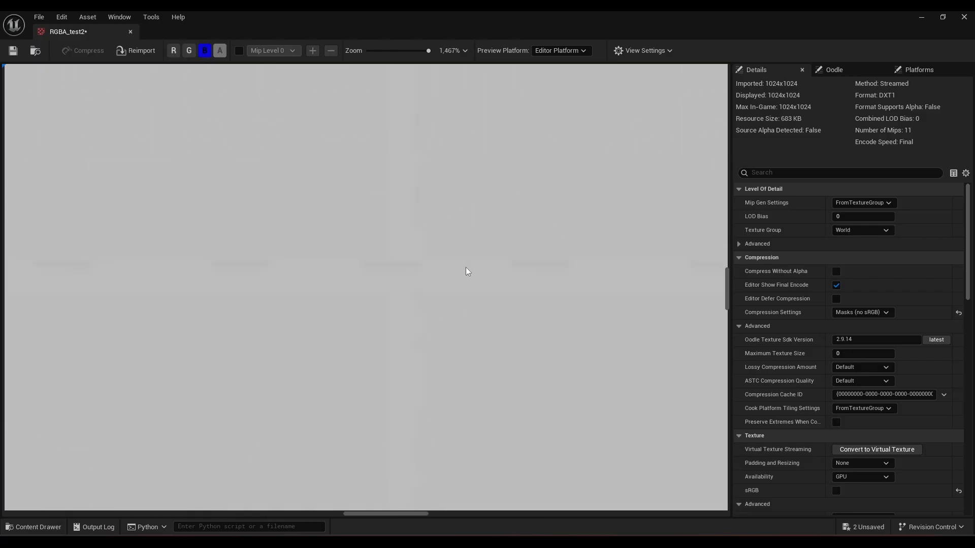
pyautogui.scroll(1, 468, 271)
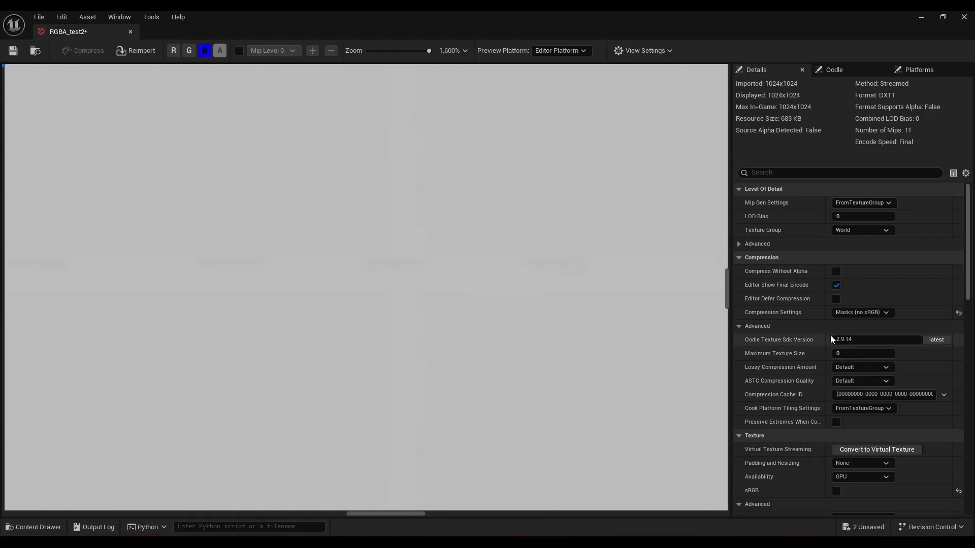
pyautogui.click(859, 312)
pyautogui.click(885, 367)
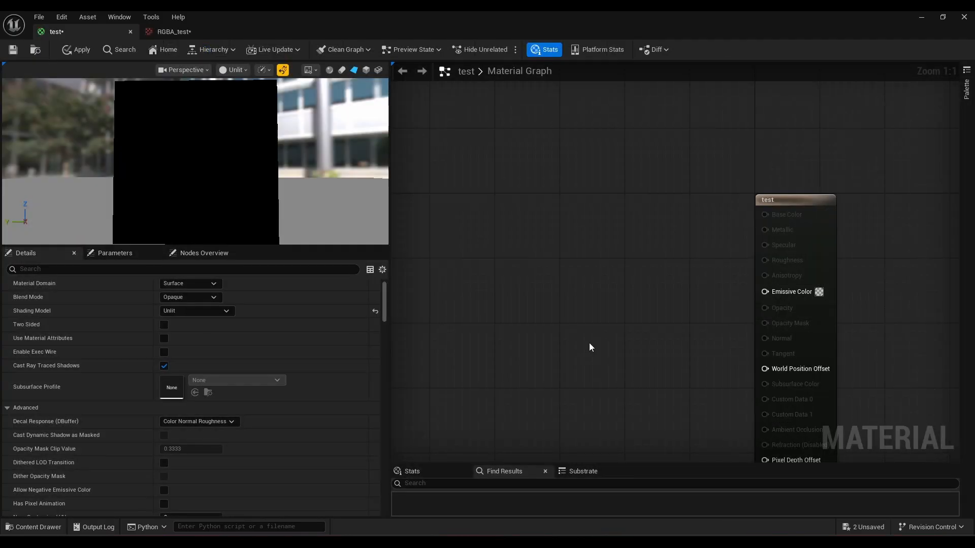
# Add the RGBA_test texture to the test material's graph as a Texture Sample node
pyautogui.hotkey('ctrl', 'space')
pyautogui.moveTo(358, 401); pyautogui.dragTo(528, 296)
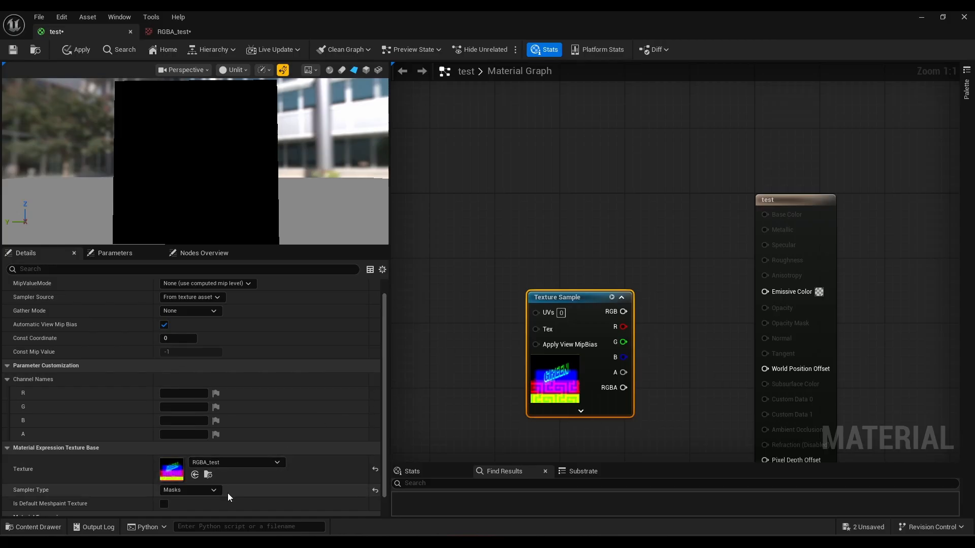
# Try the Linear Color sampler type on the RGBA_test Texture Sample node and undo the change
pyautogui.click(188, 492)
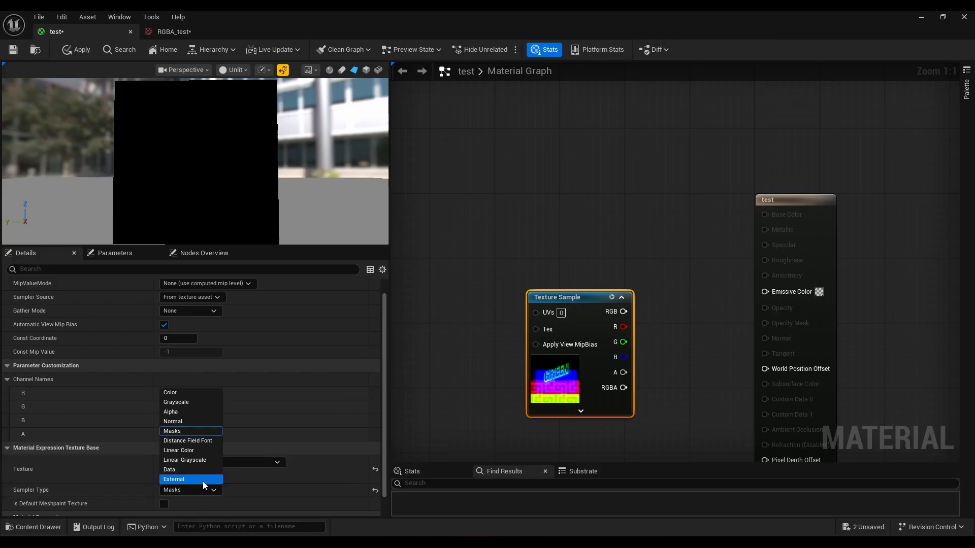
pyautogui.click(214, 452)
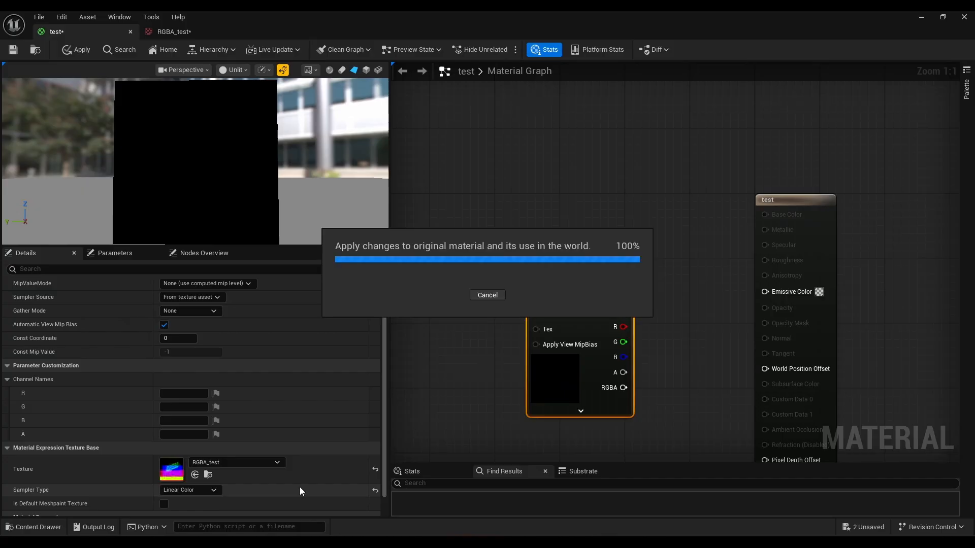
pyautogui.hotkey('ctrl', 'z')
# Connect the Texture Sample's red, blue and alpha outputs in turn to Emissive Color, leaving alpha connected
pyautogui.moveTo(623, 327); pyautogui.dragTo(766, 291)
pyautogui.moveTo(623, 357); pyautogui.dragTo(765, 291)
pyautogui.moveTo(623, 375); pyautogui.dragTo(765, 291)
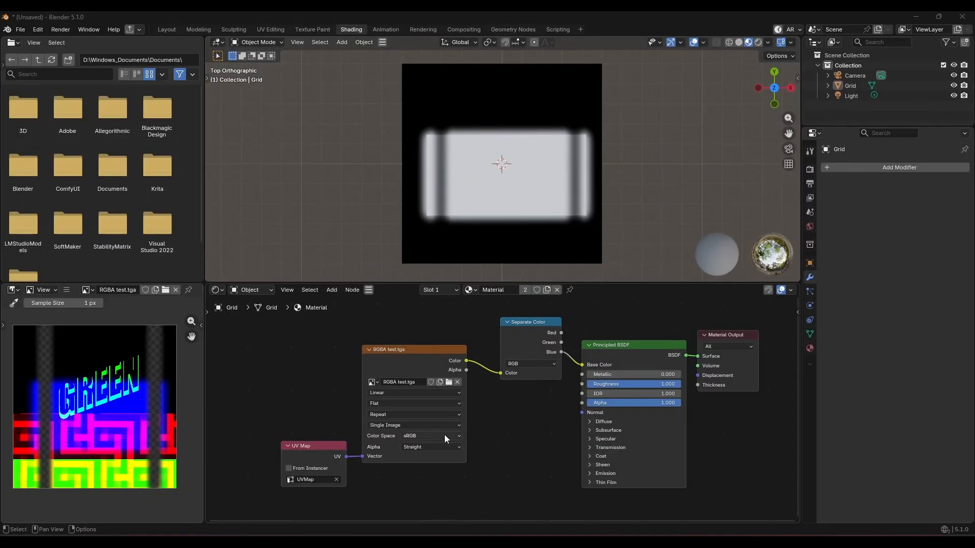
# Switch to Blender and set the RGBA test.tga image texture node's color space to Non-Color
pyautogui.click(438, 437)
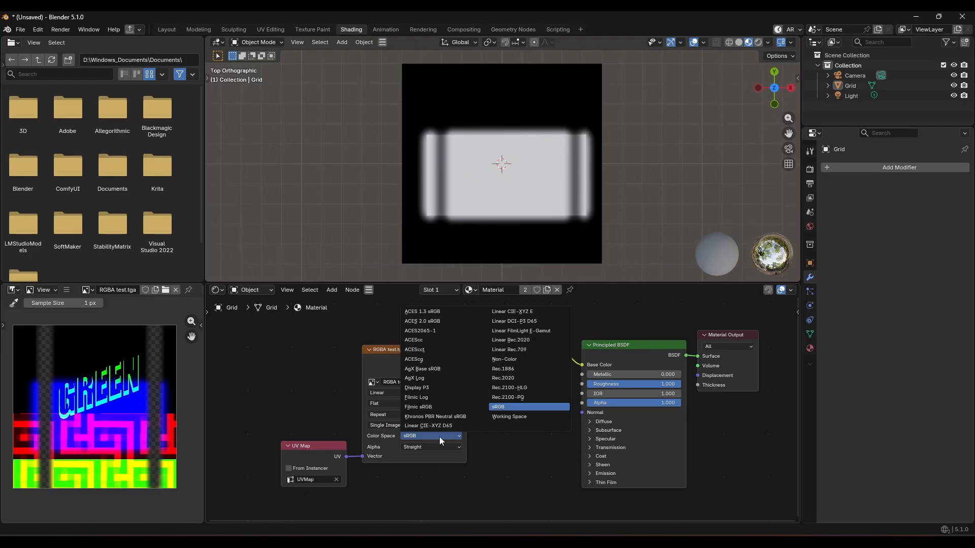
pyautogui.click(542, 360)
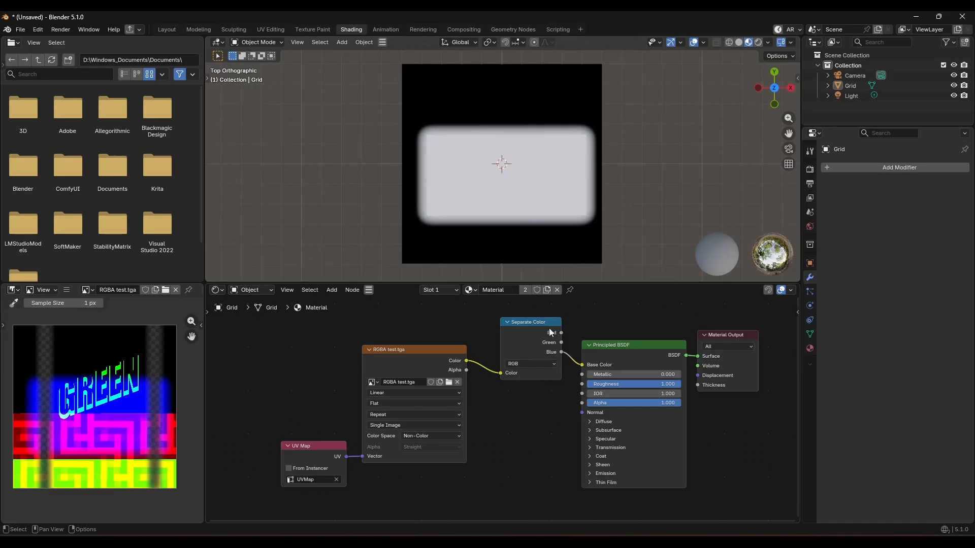
# Preview the separated color channels through Base Color and connect the image texture's alpha to the Principled BSDF's Alpha input
pyautogui.moveTo(562, 333); pyautogui.dragTo(583, 365)
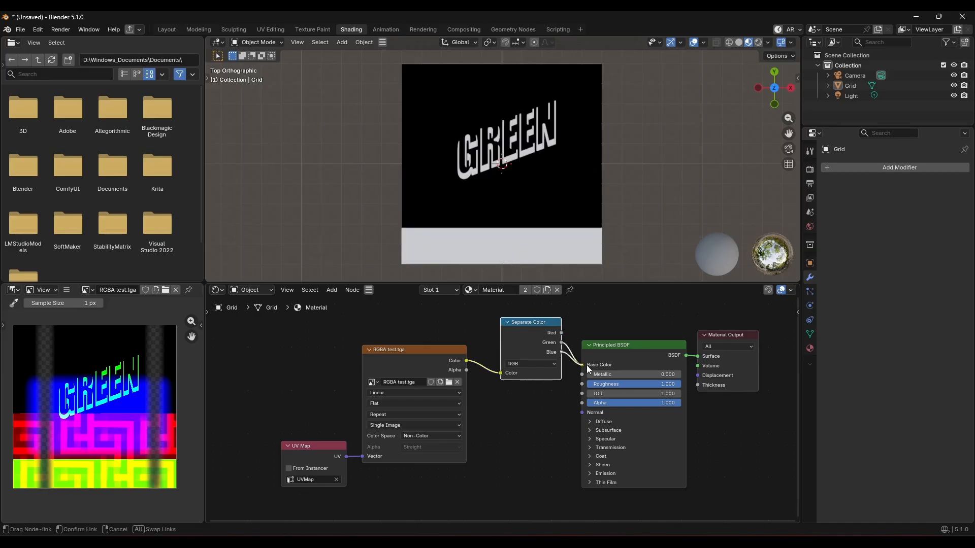
pyautogui.moveTo(466, 371); pyautogui.dragTo(579, 403)
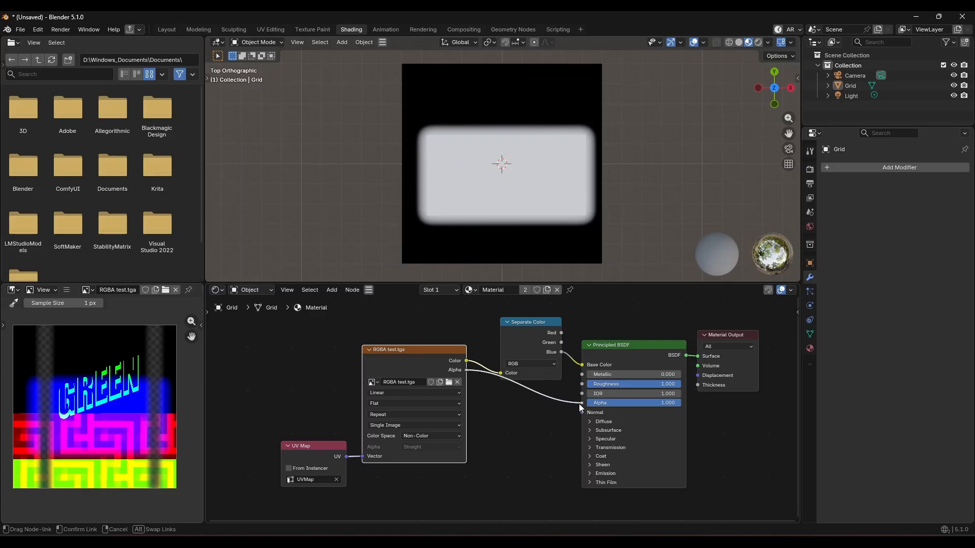